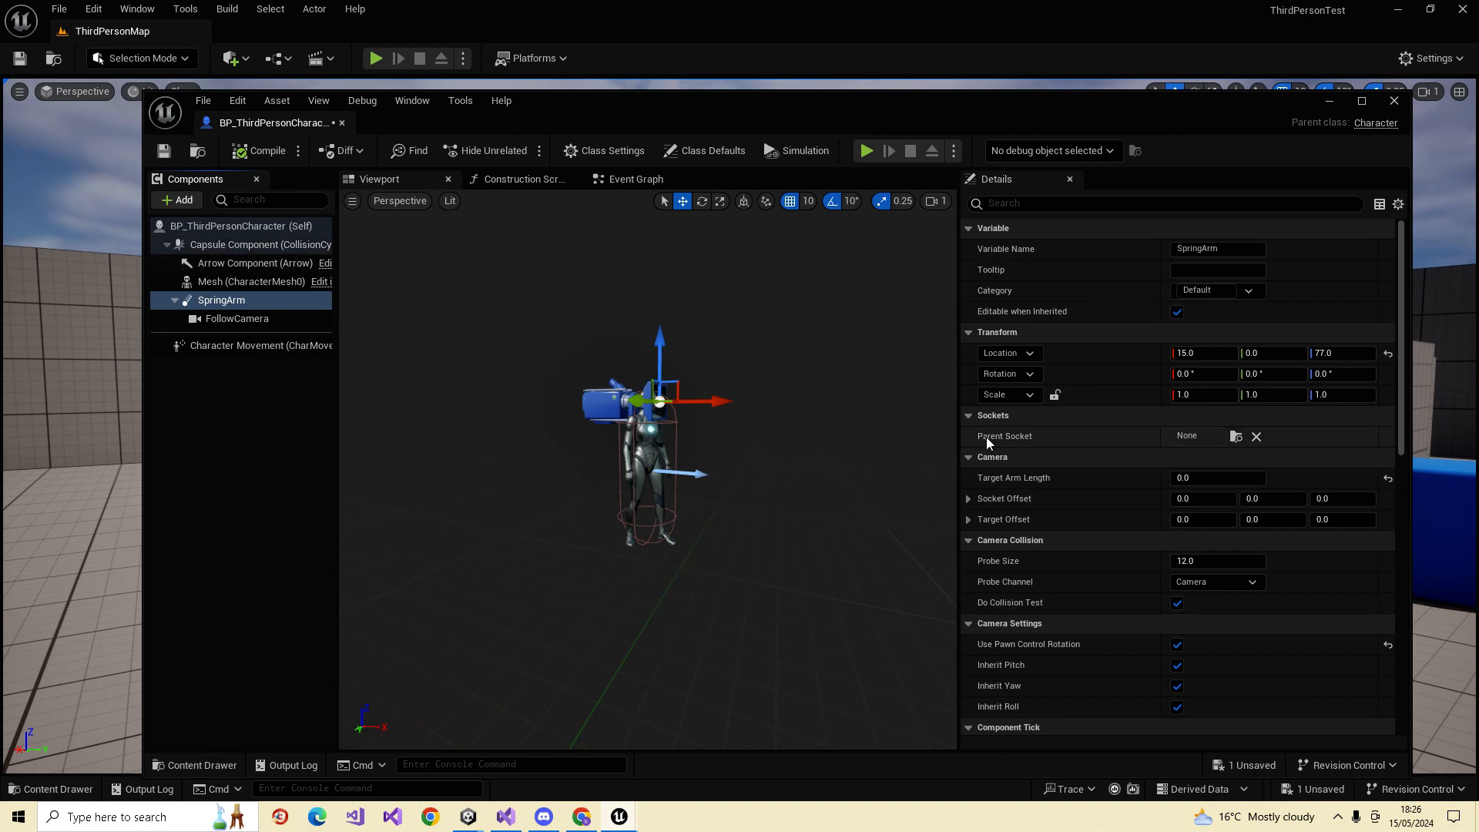
Enable camera lag and disable camera rotation lag in the SpringArm's Lag settings
scroll(1135, 511, "down", 10)
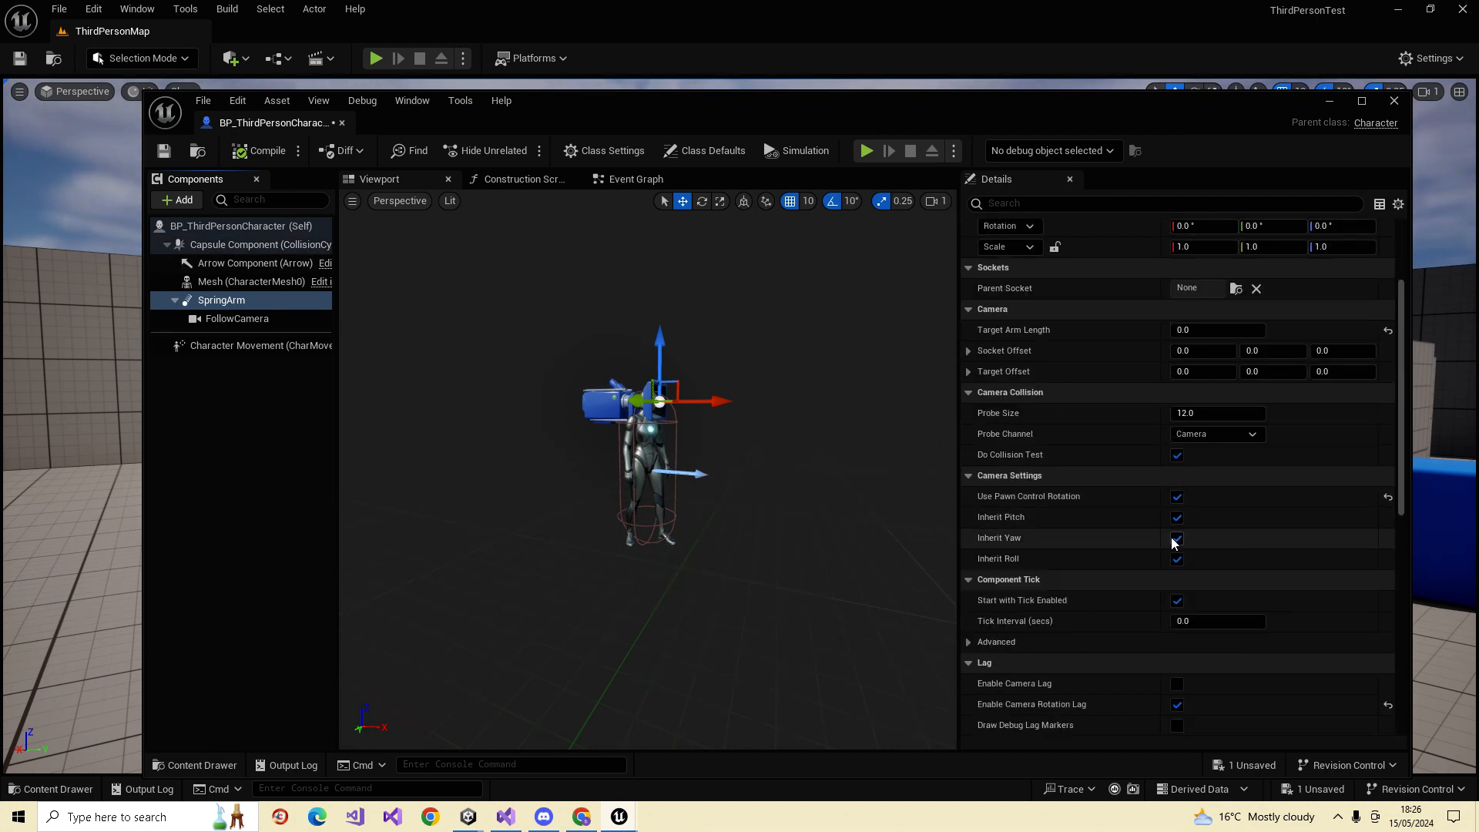
scroll(1176, 532, "down", 1)
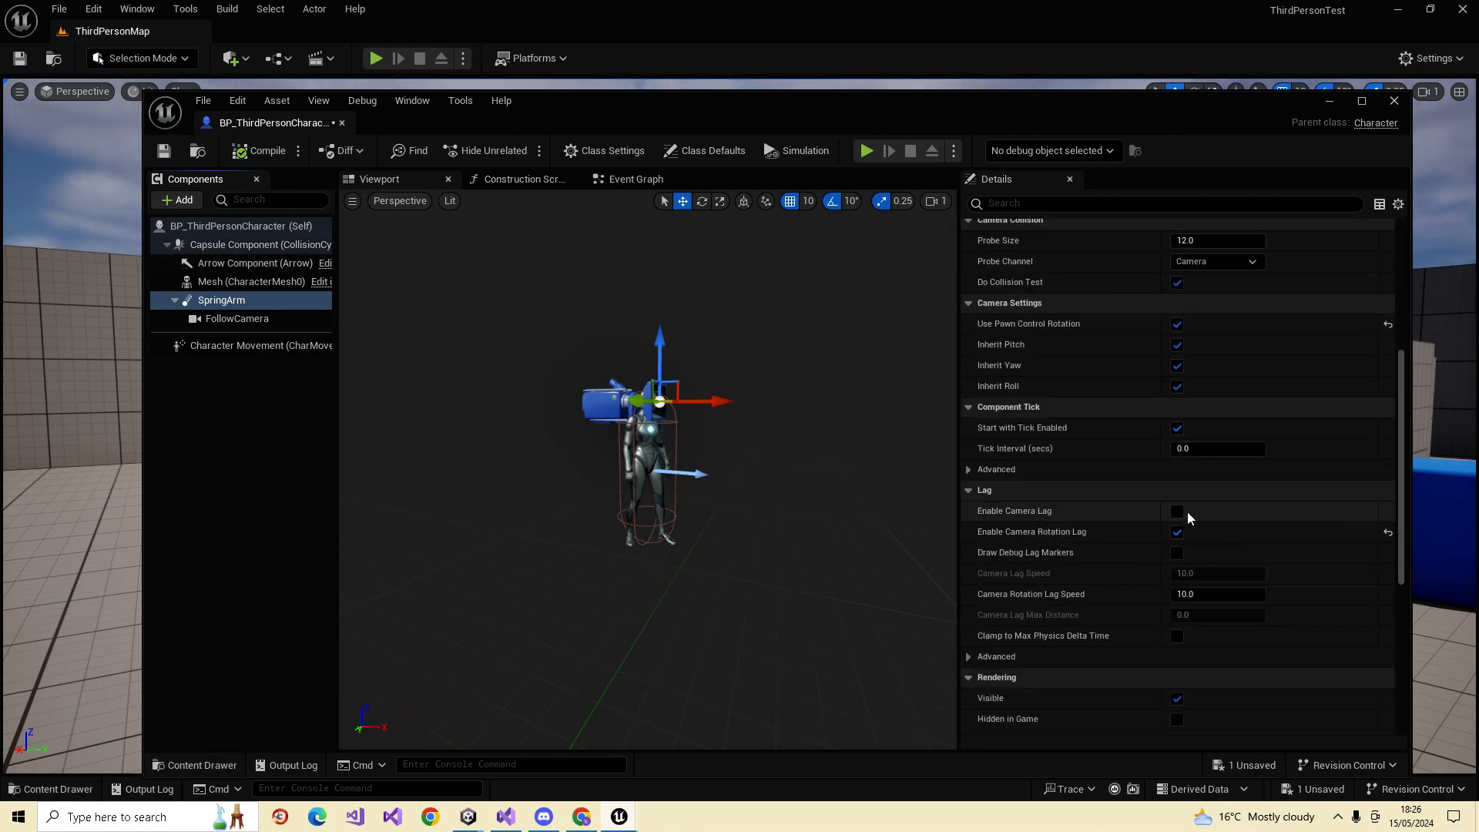
left_click(1176, 511)
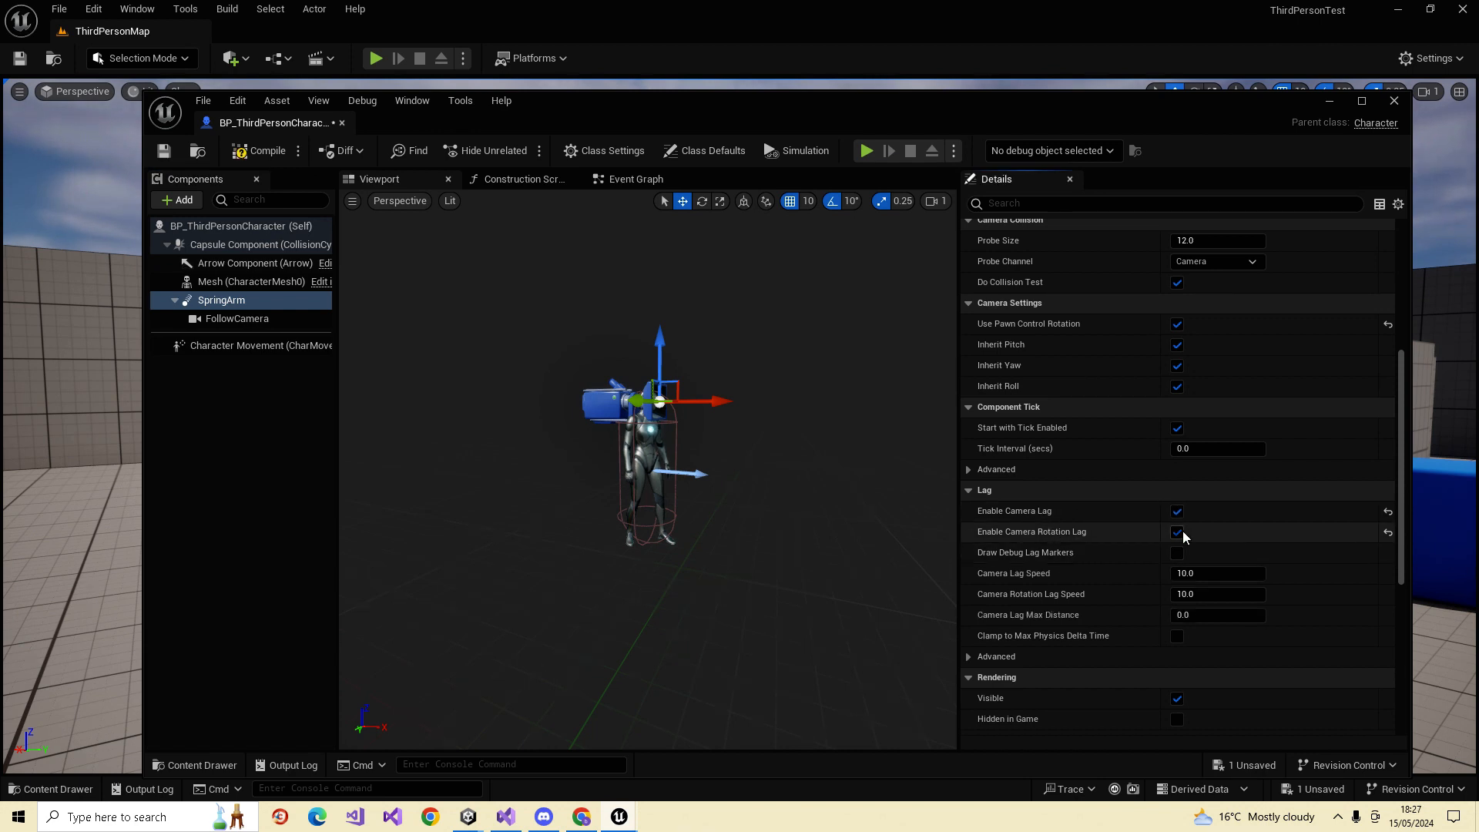
left_click(1176, 531)
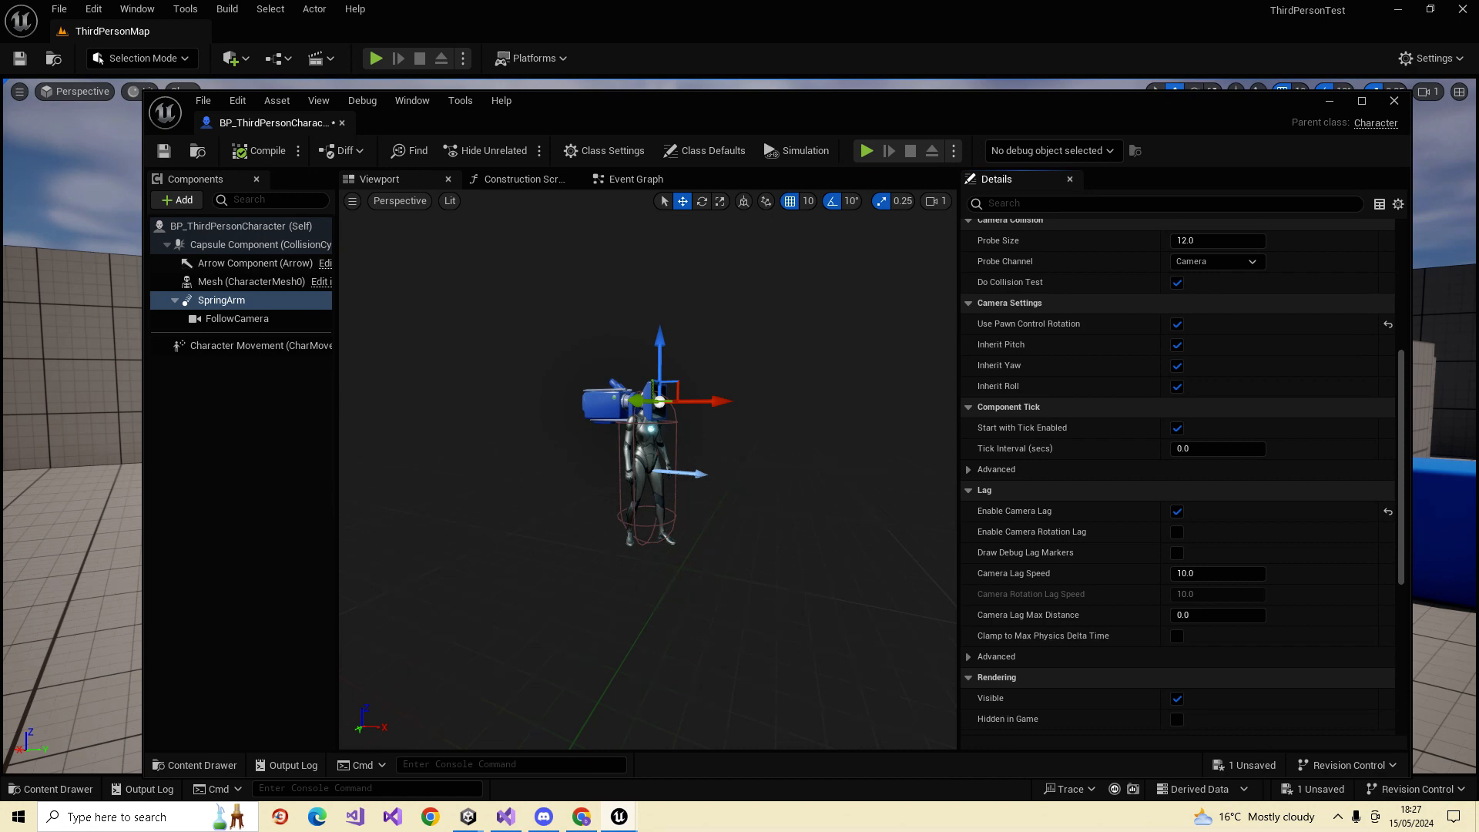
Play-test ThirdPersonMap, running the character around to examine the camera lag, and stop the session
left_click(555, 38)
right_click_drag(785, 342, 655, 378)
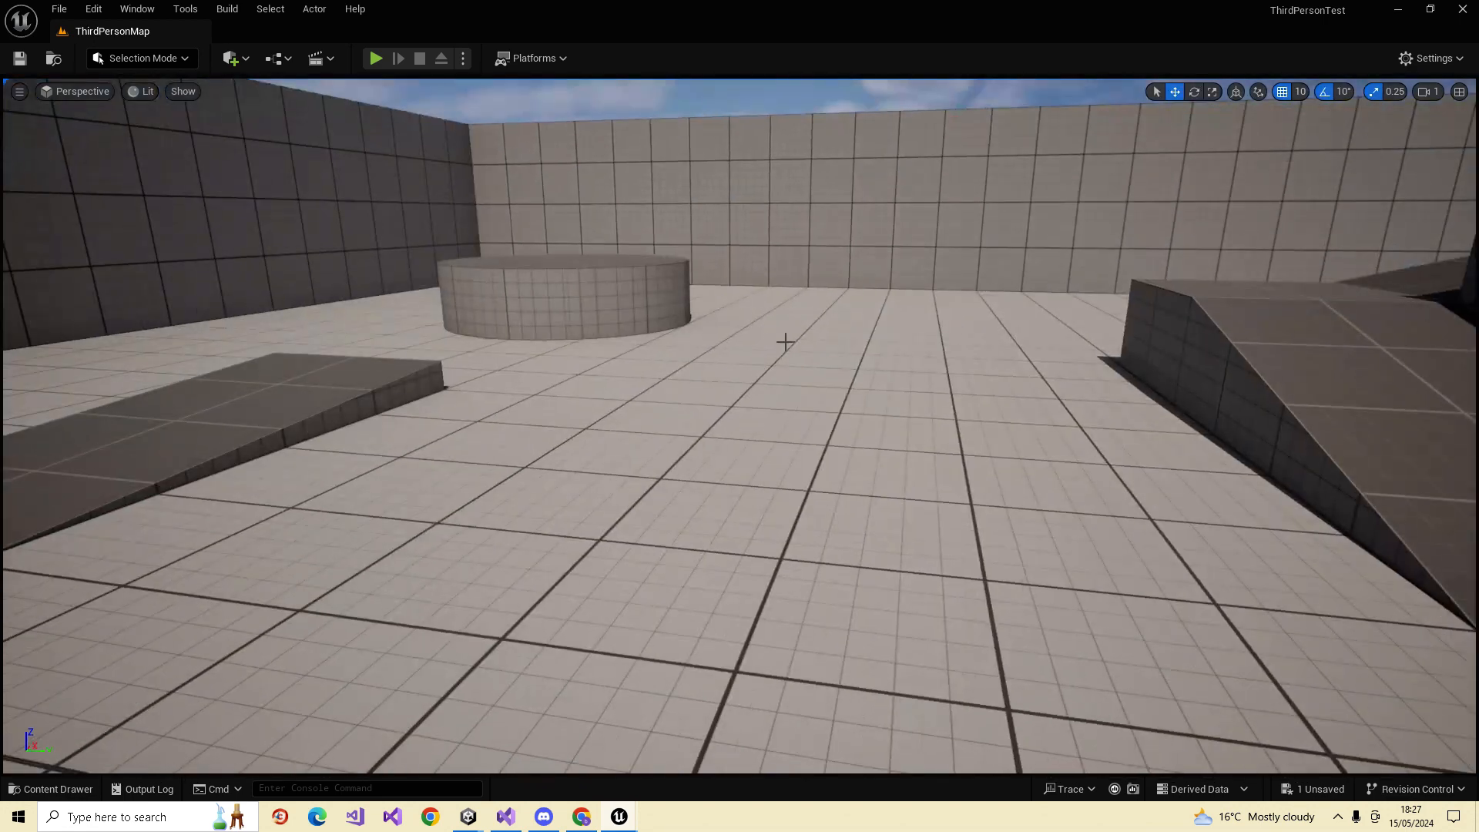
left_click(852, 322)
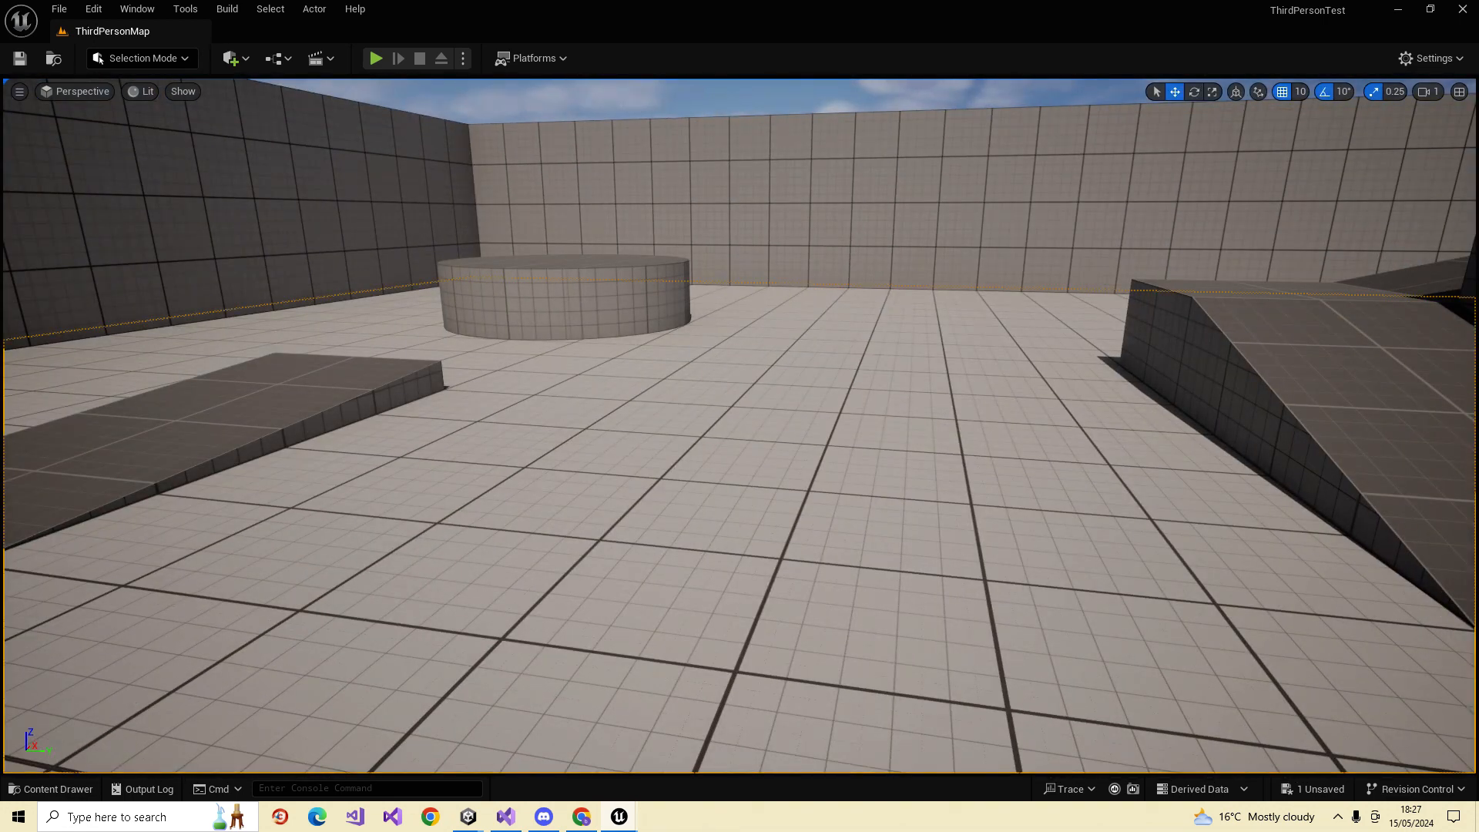
key("alt+p")
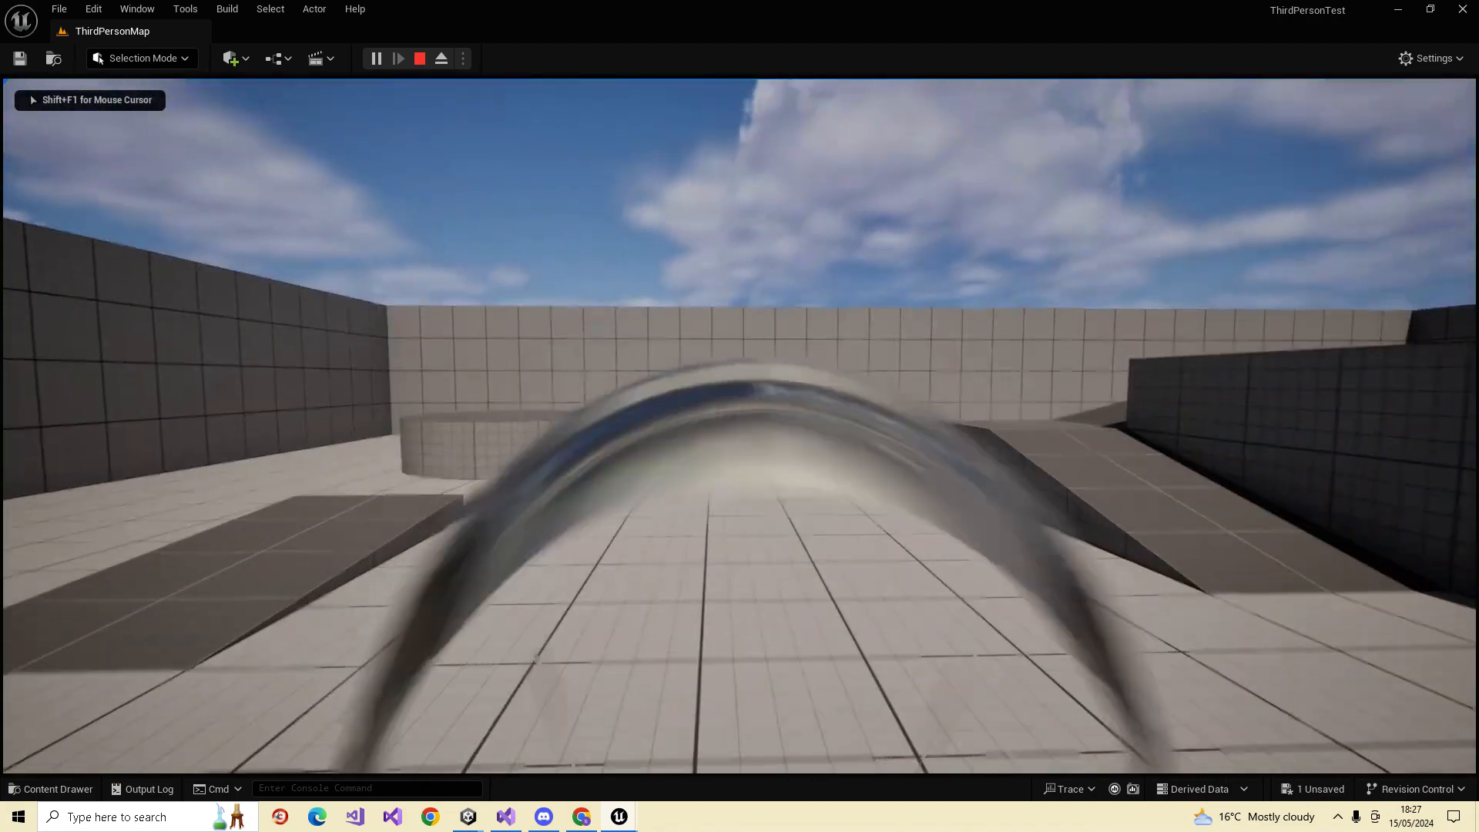
key("w")
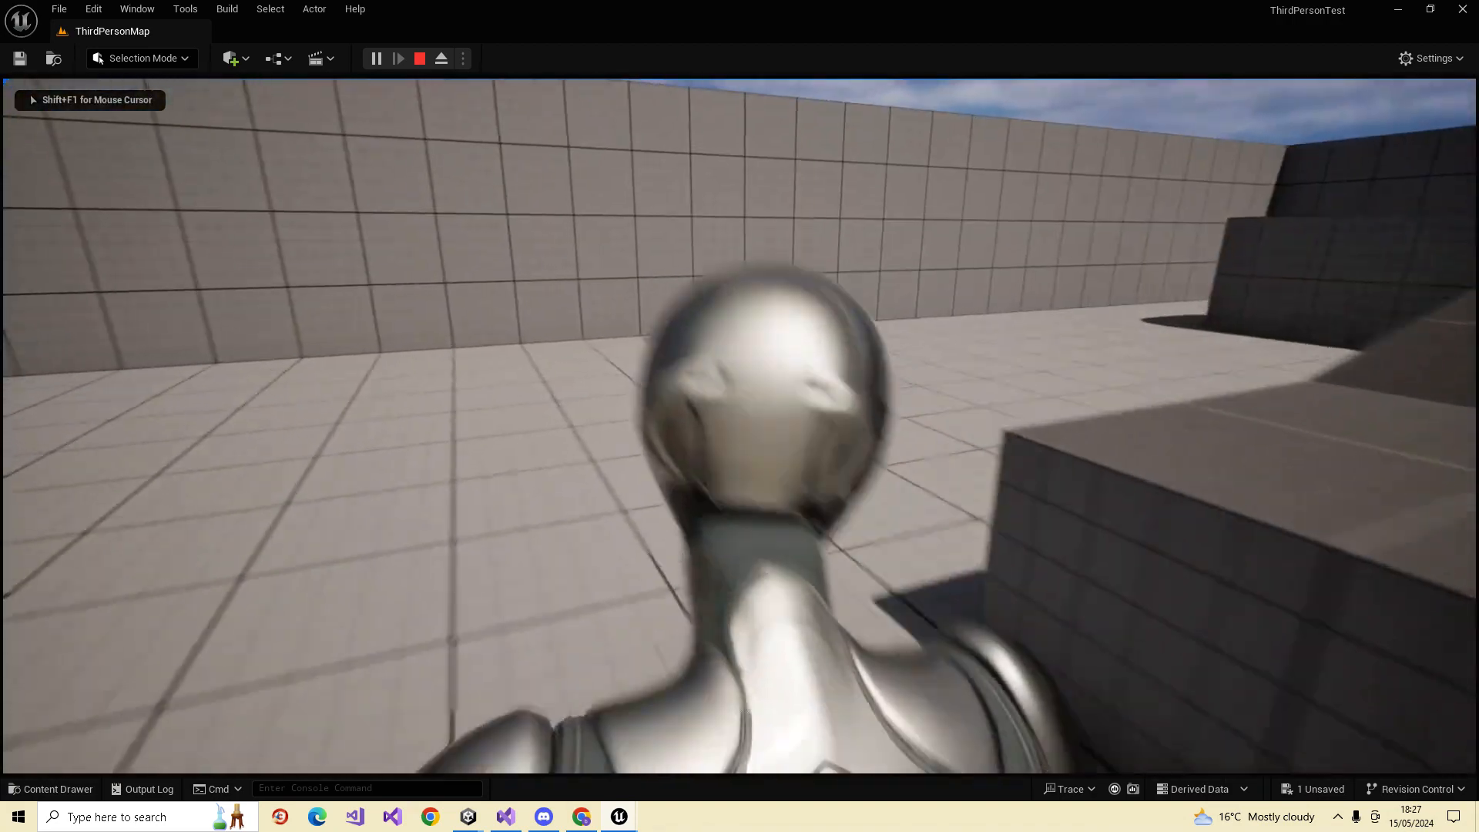
key("w")
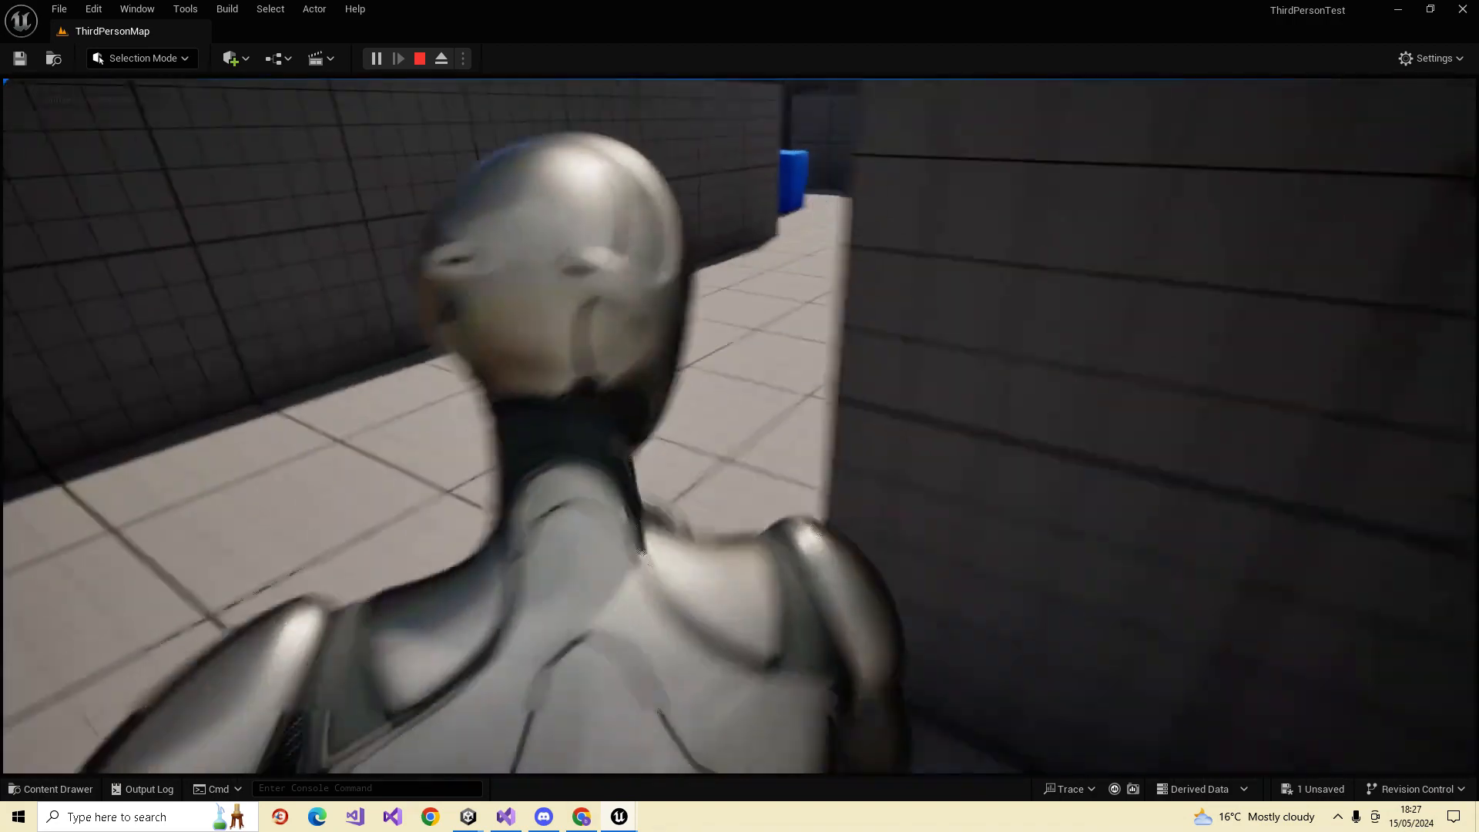
key("w")
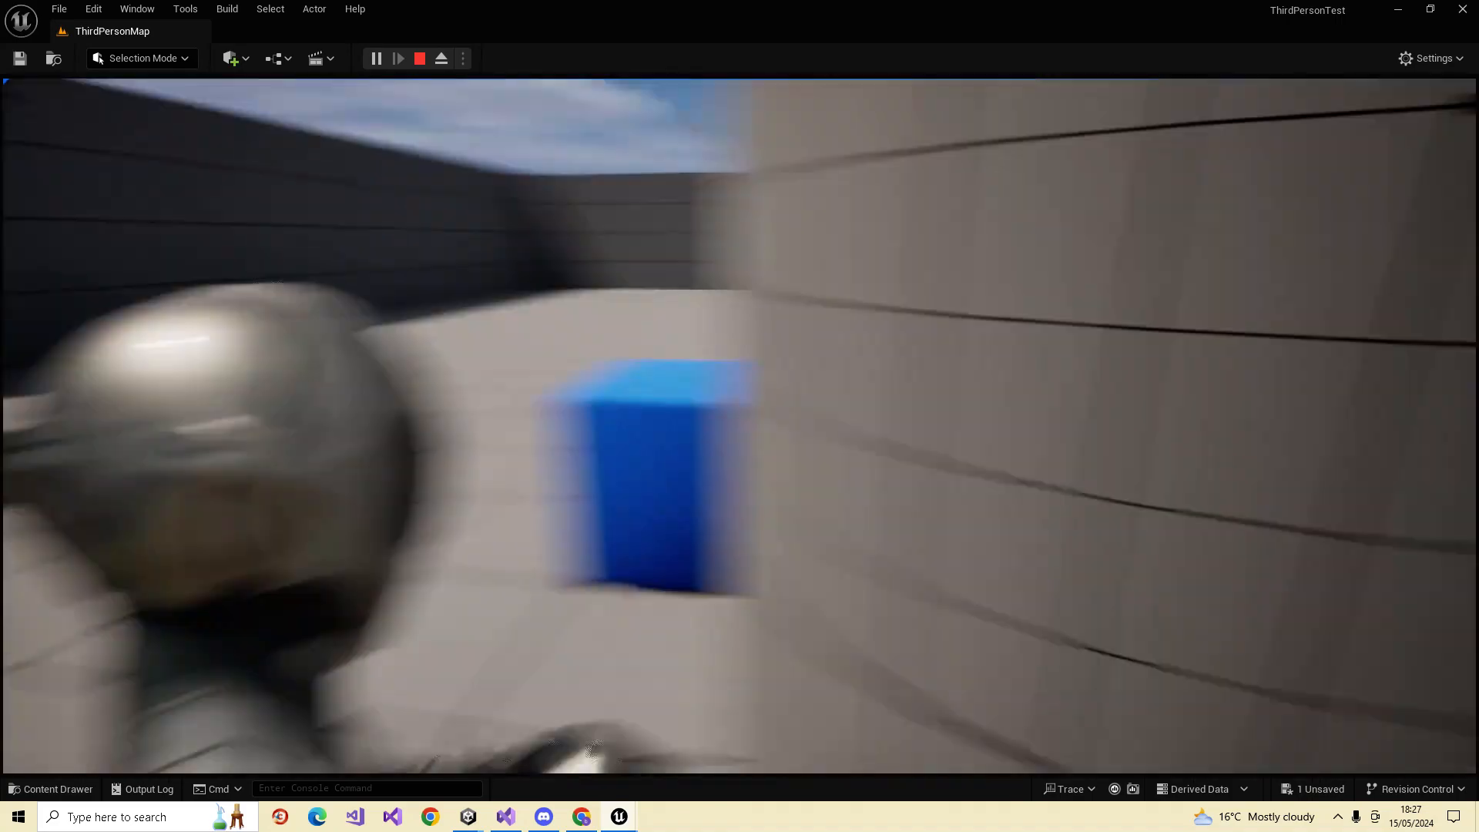
key("w")
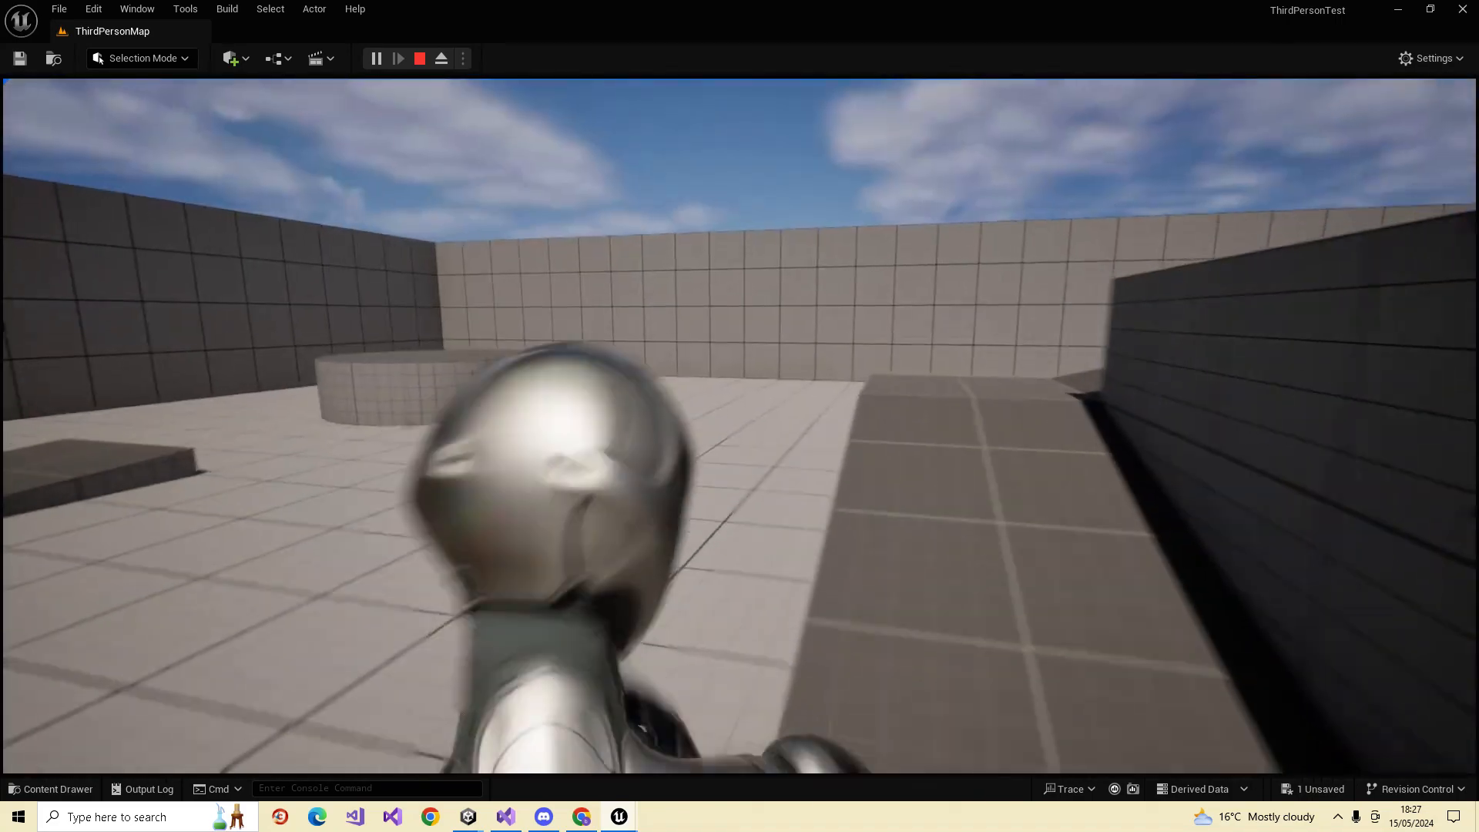
key("Escape")
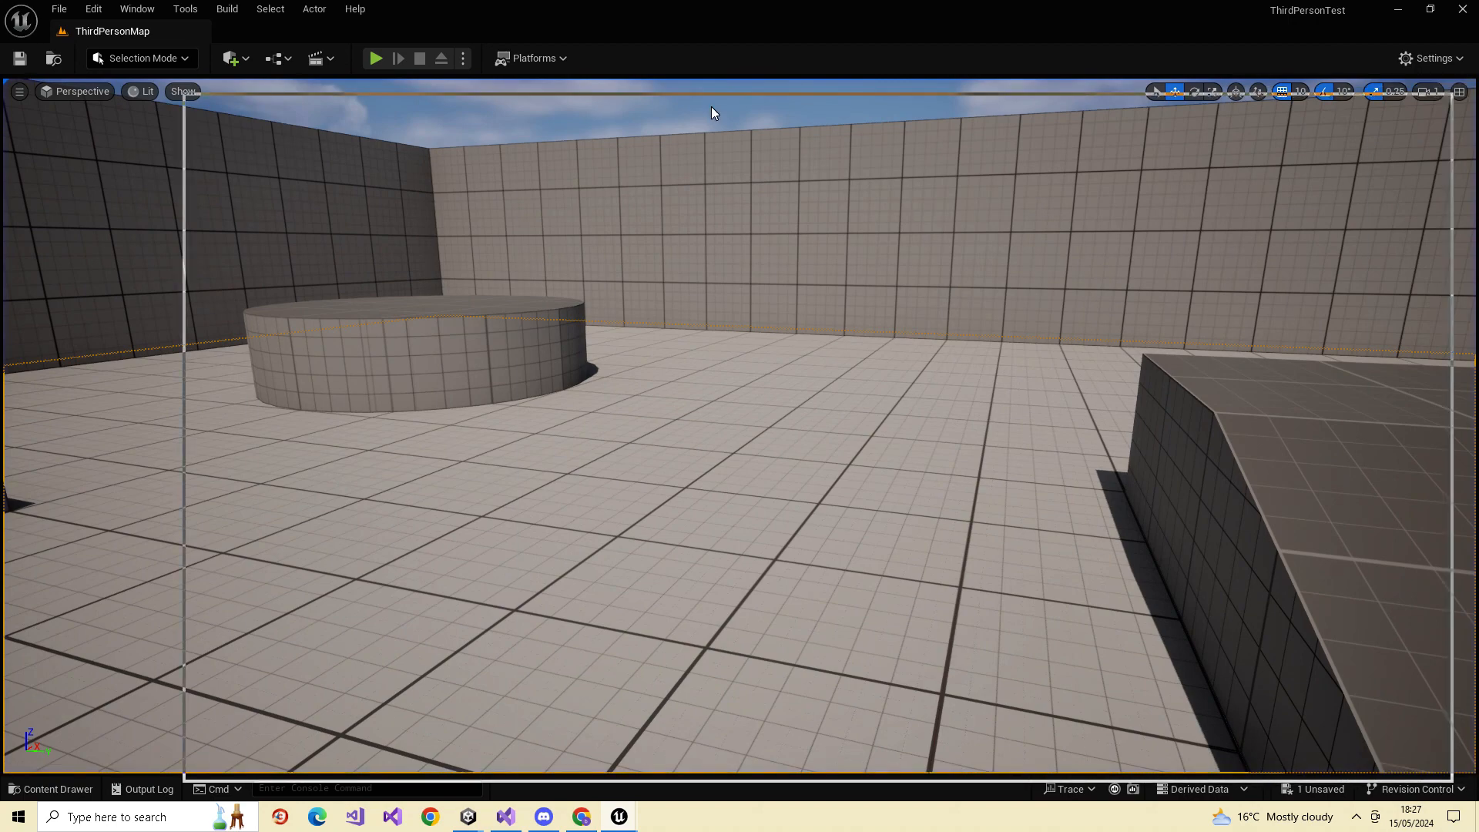
Disable camera lag and enable camera rotation lag on the SpringArm of BP_ThirdPersonCharacter, and compile the blueprint
left_click_drag(710, 106, 668, 103)
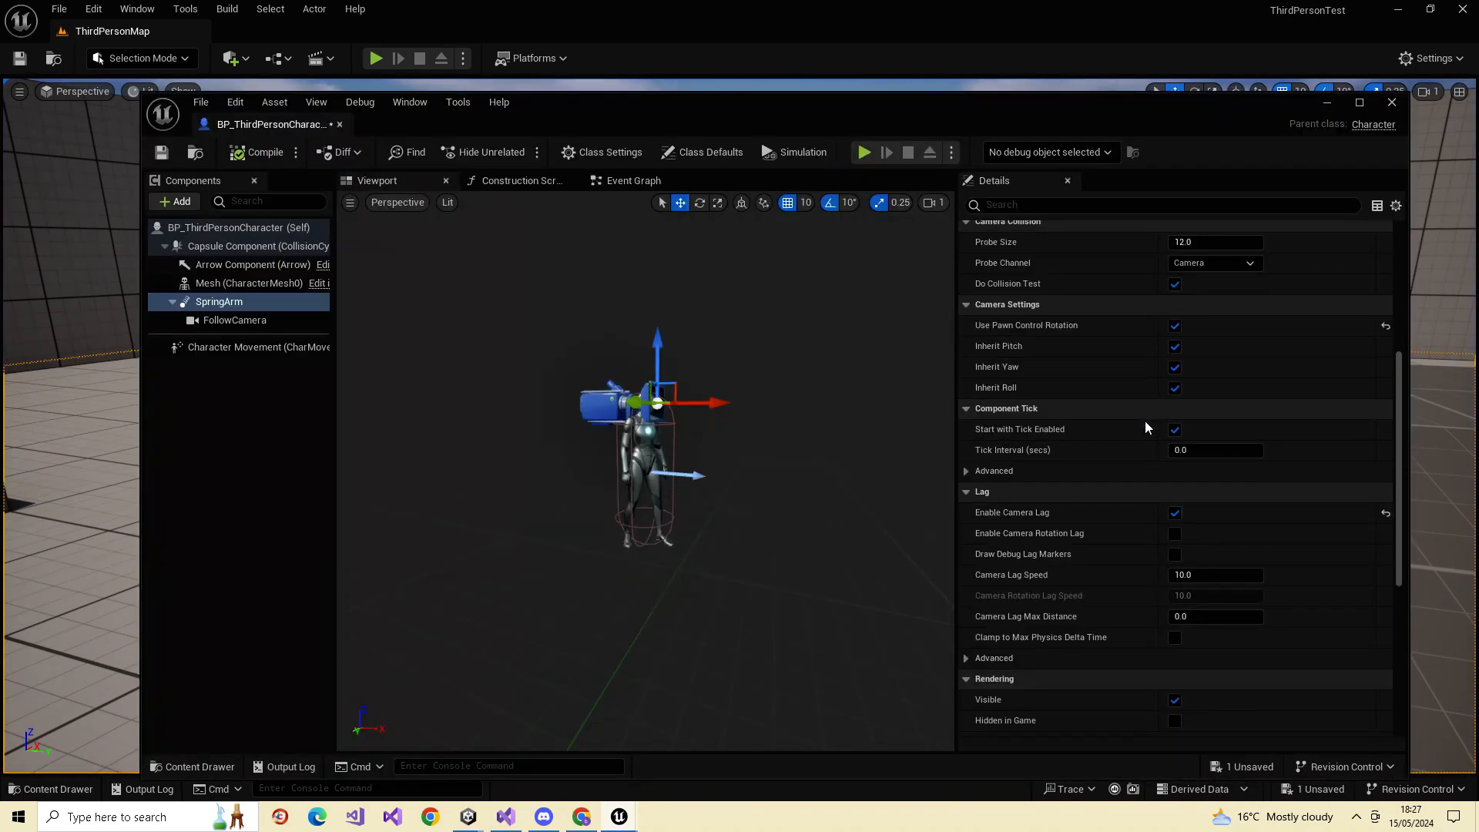
left_click(1174, 513)
left_click(1177, 533)
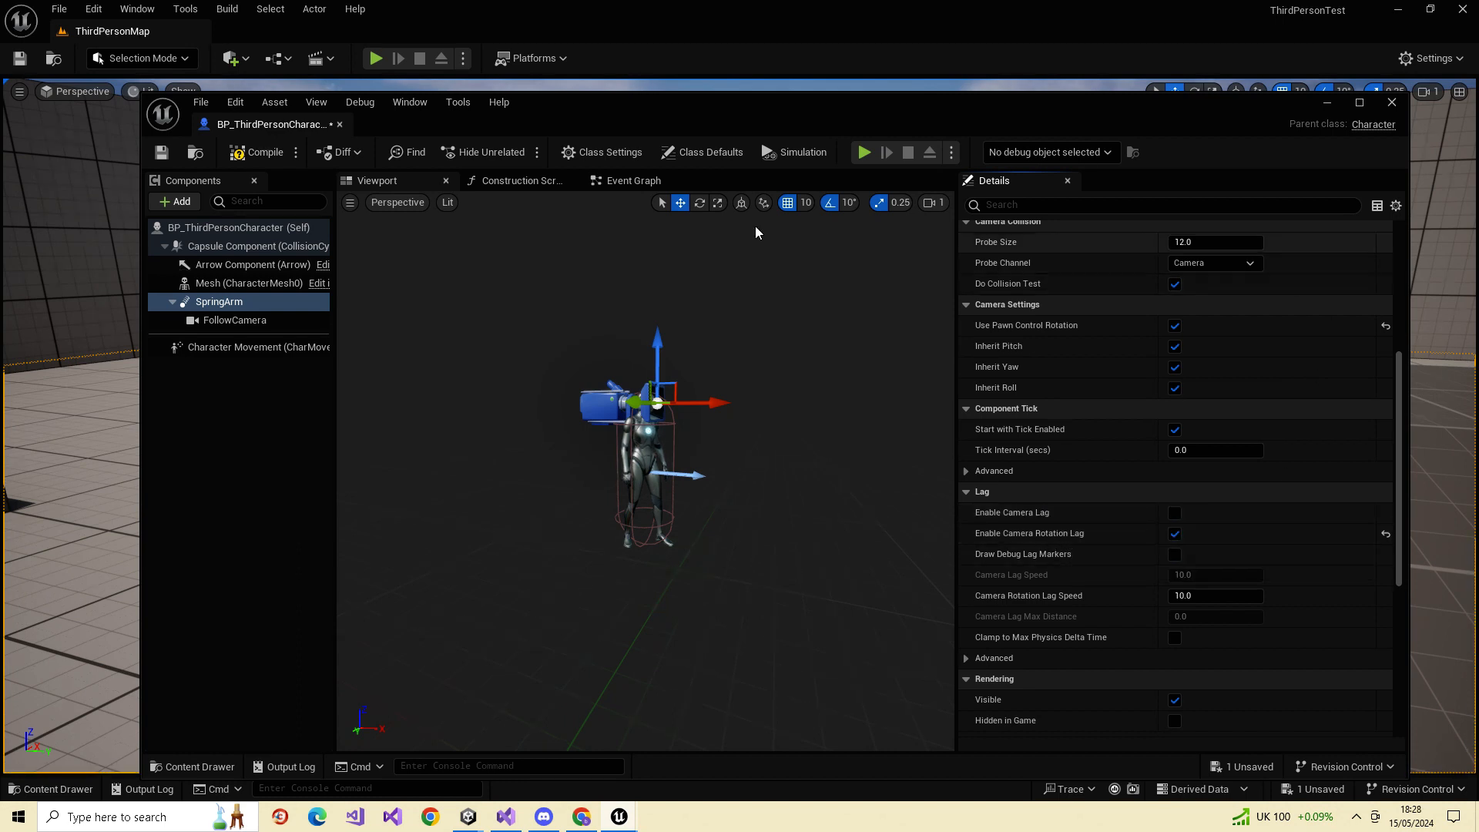
left_click(257, 152)
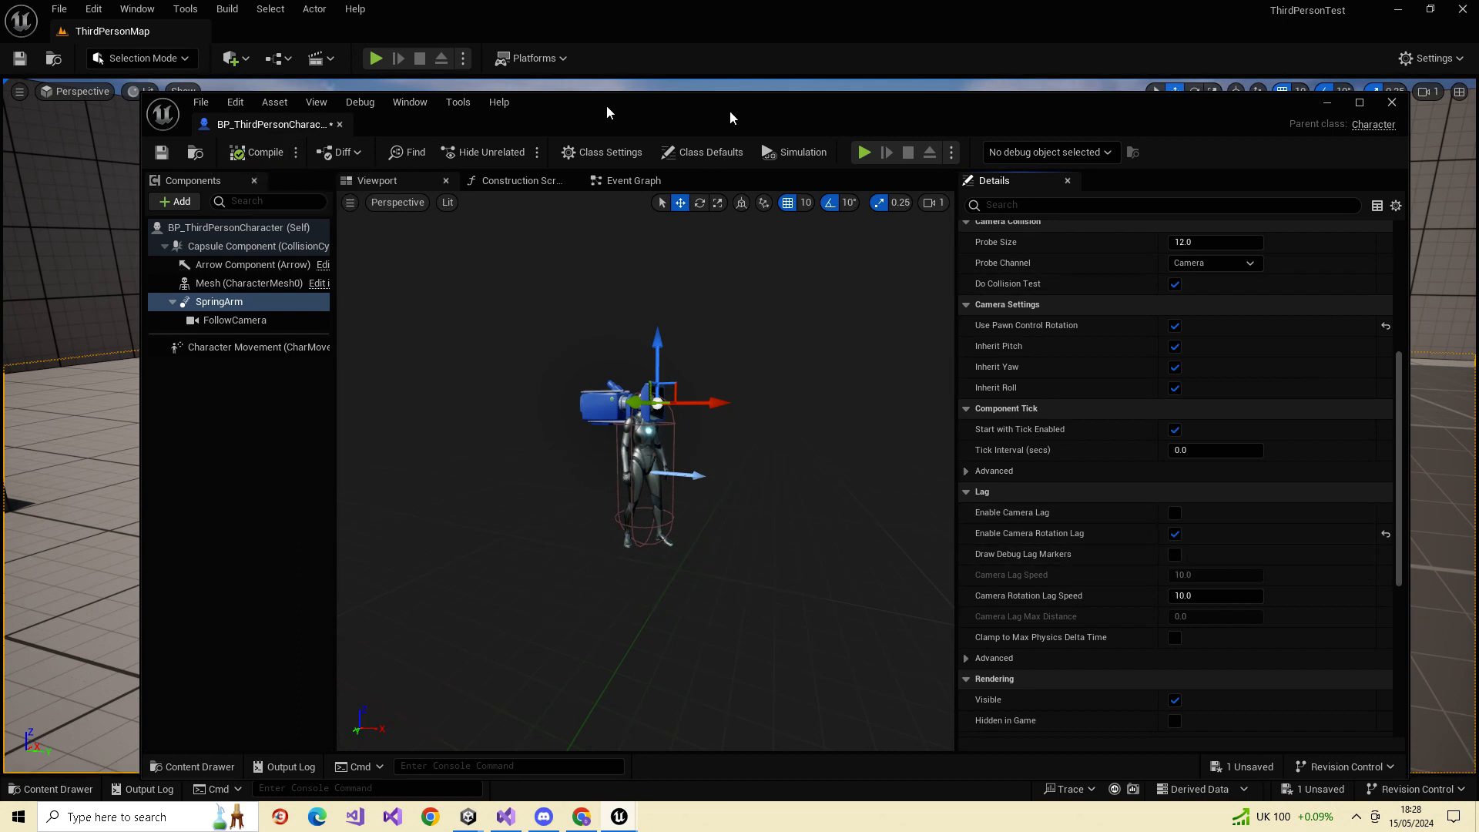
Play-test the level with camera rotation lag, running around, looking down at the character's body and jumping, and stop the session
left_click(1327, 103)
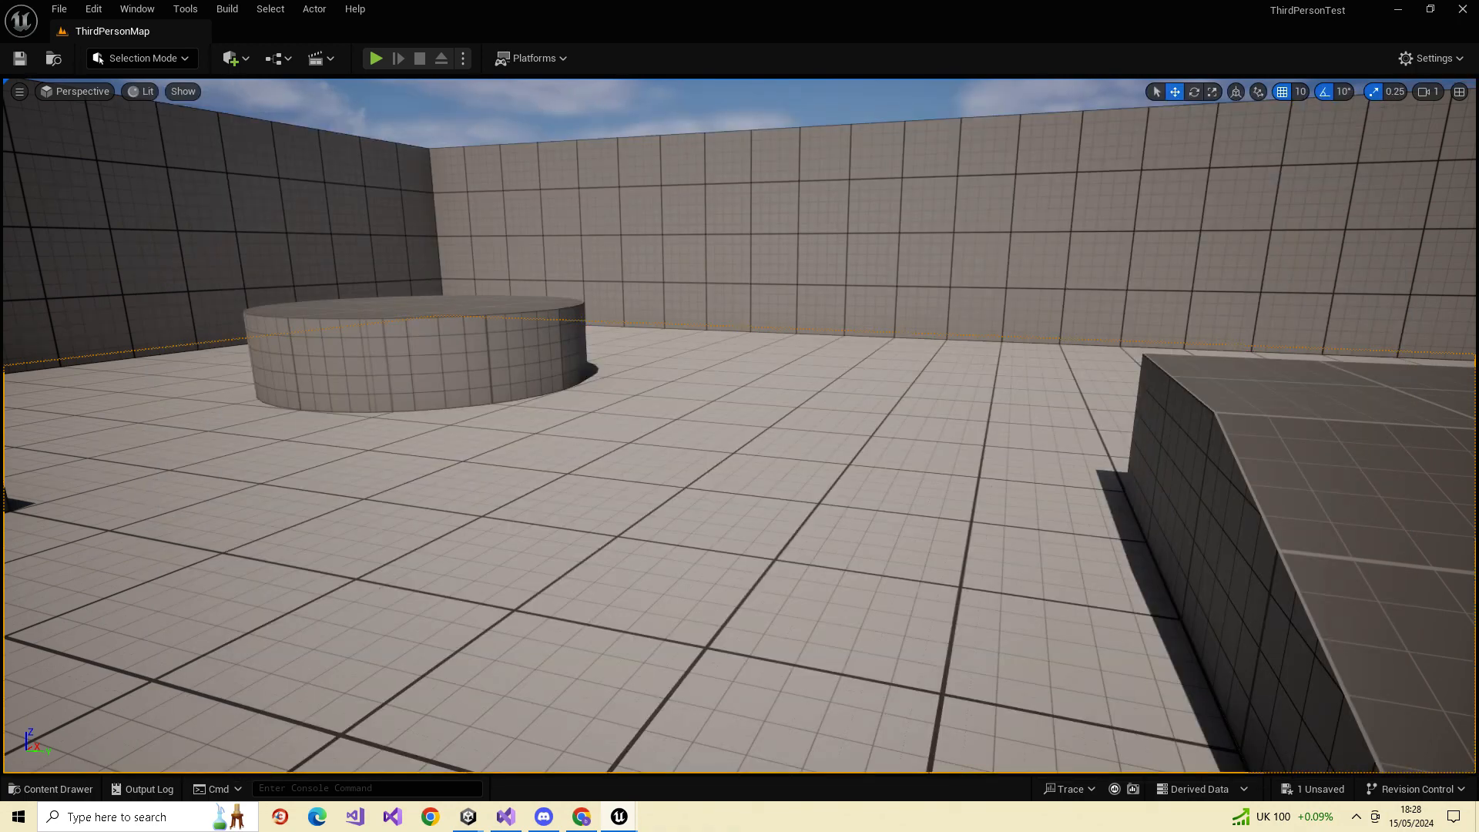
key("alt+p")
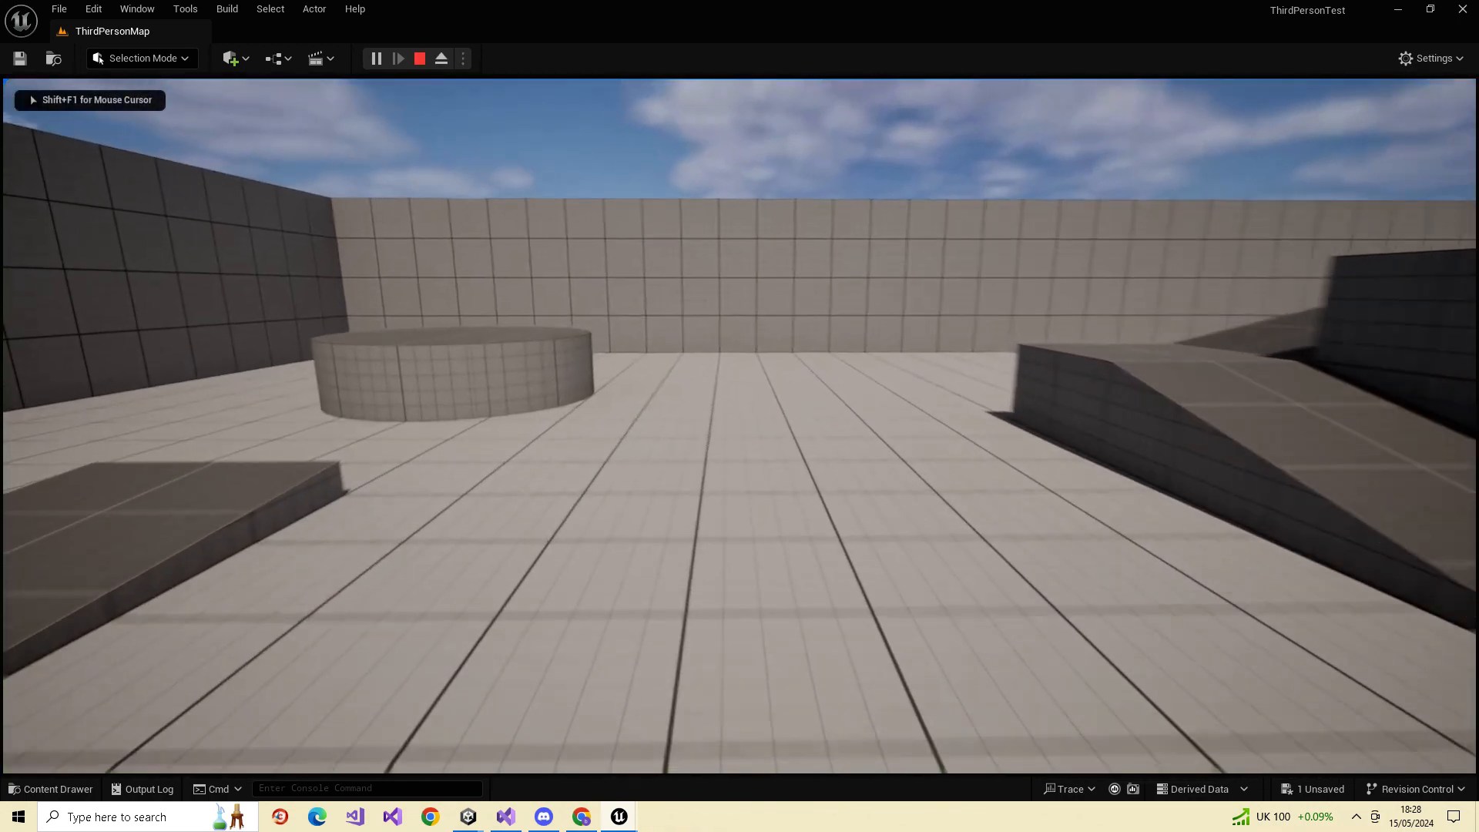
key("w")
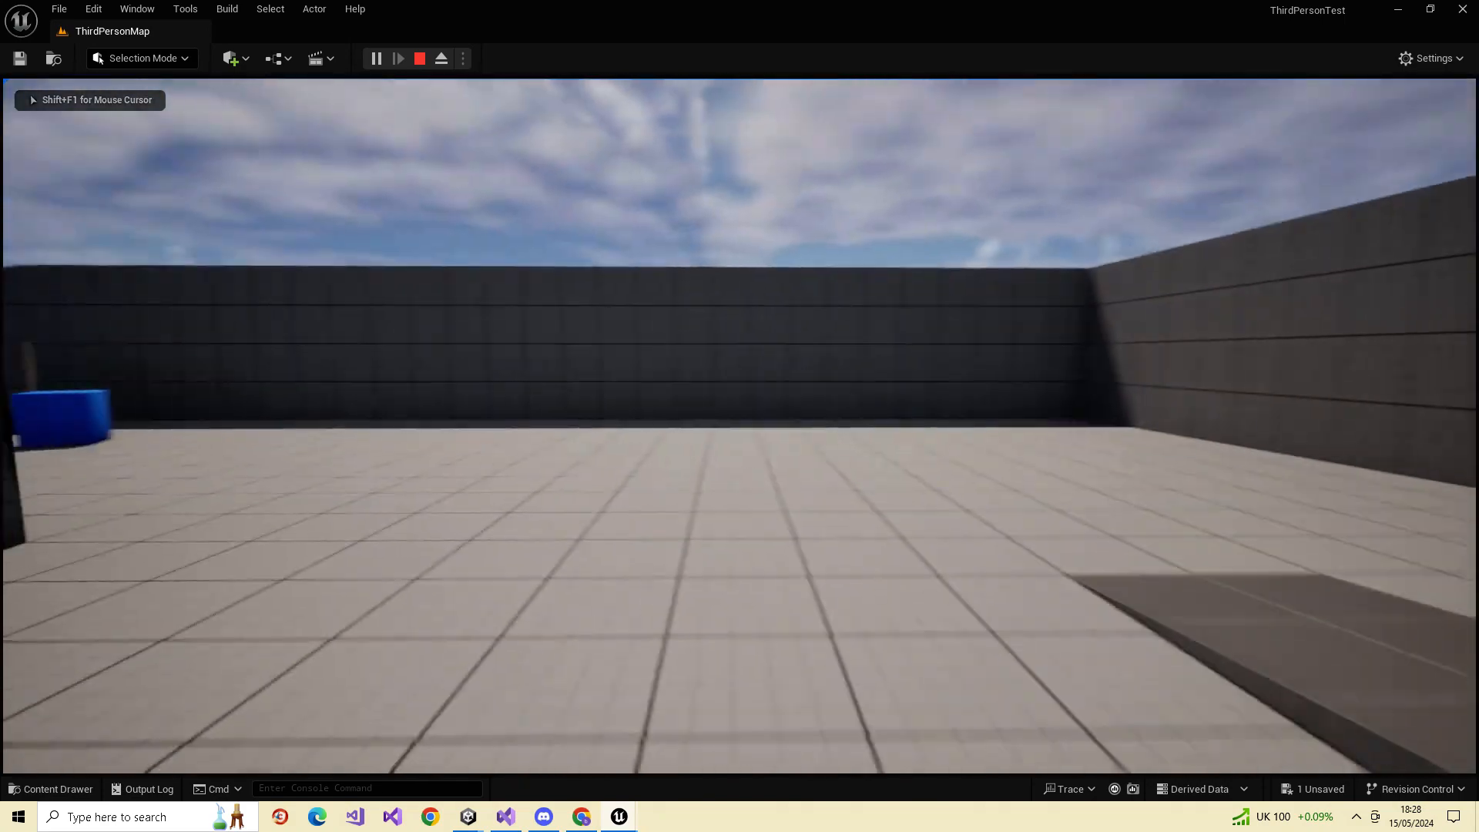
key("w")
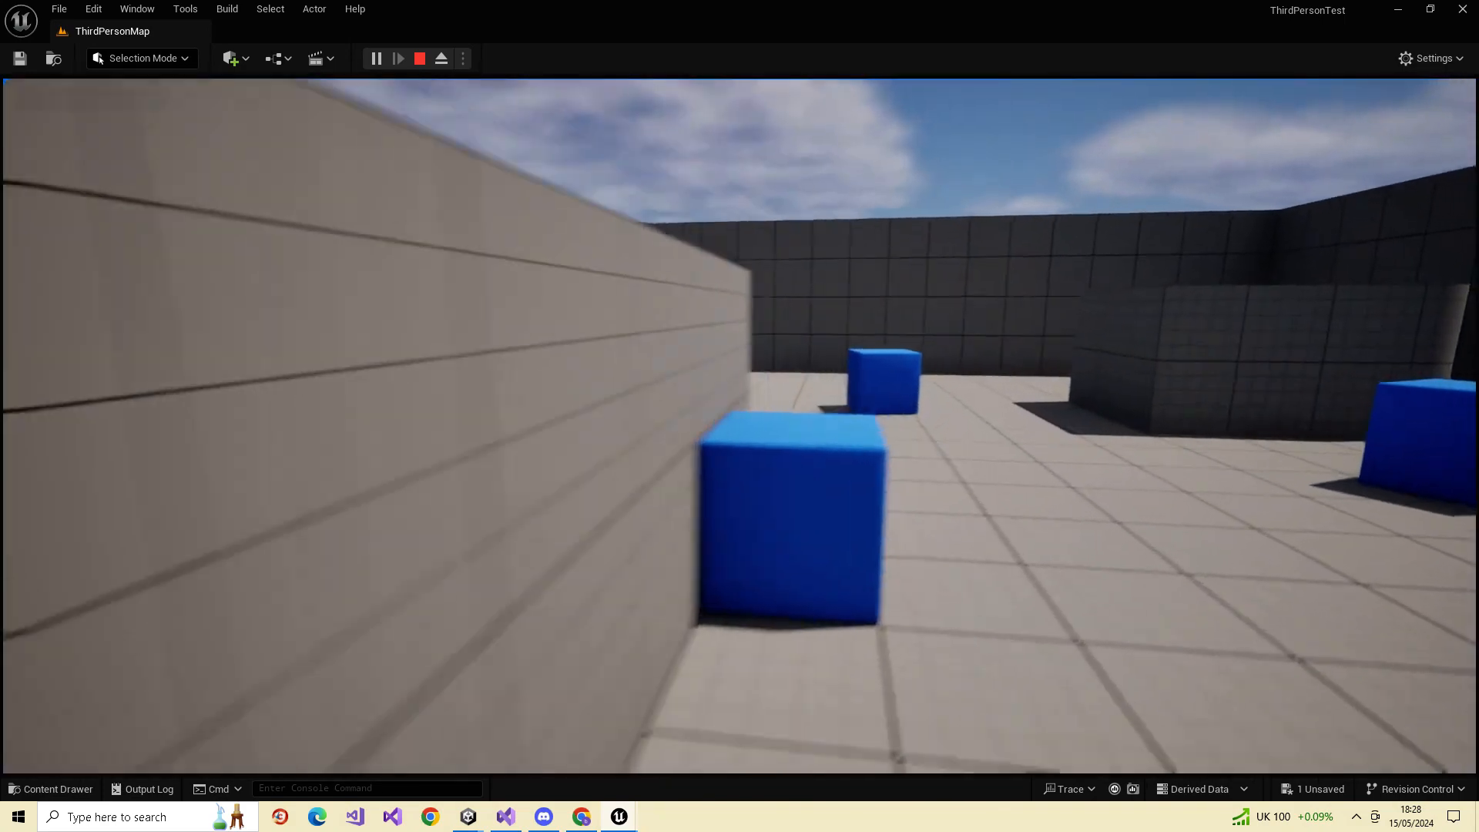
key("w")
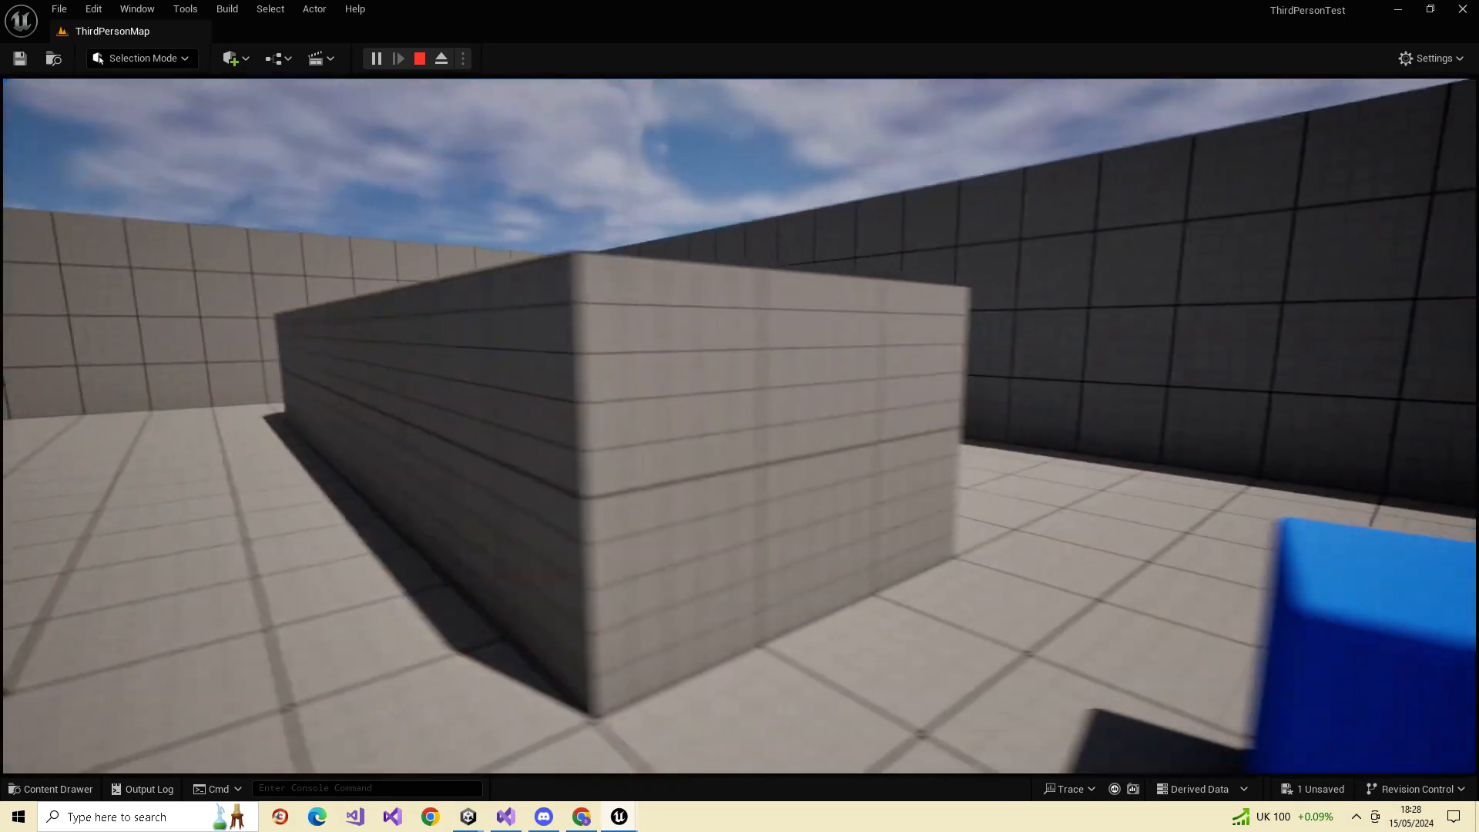
key("w")
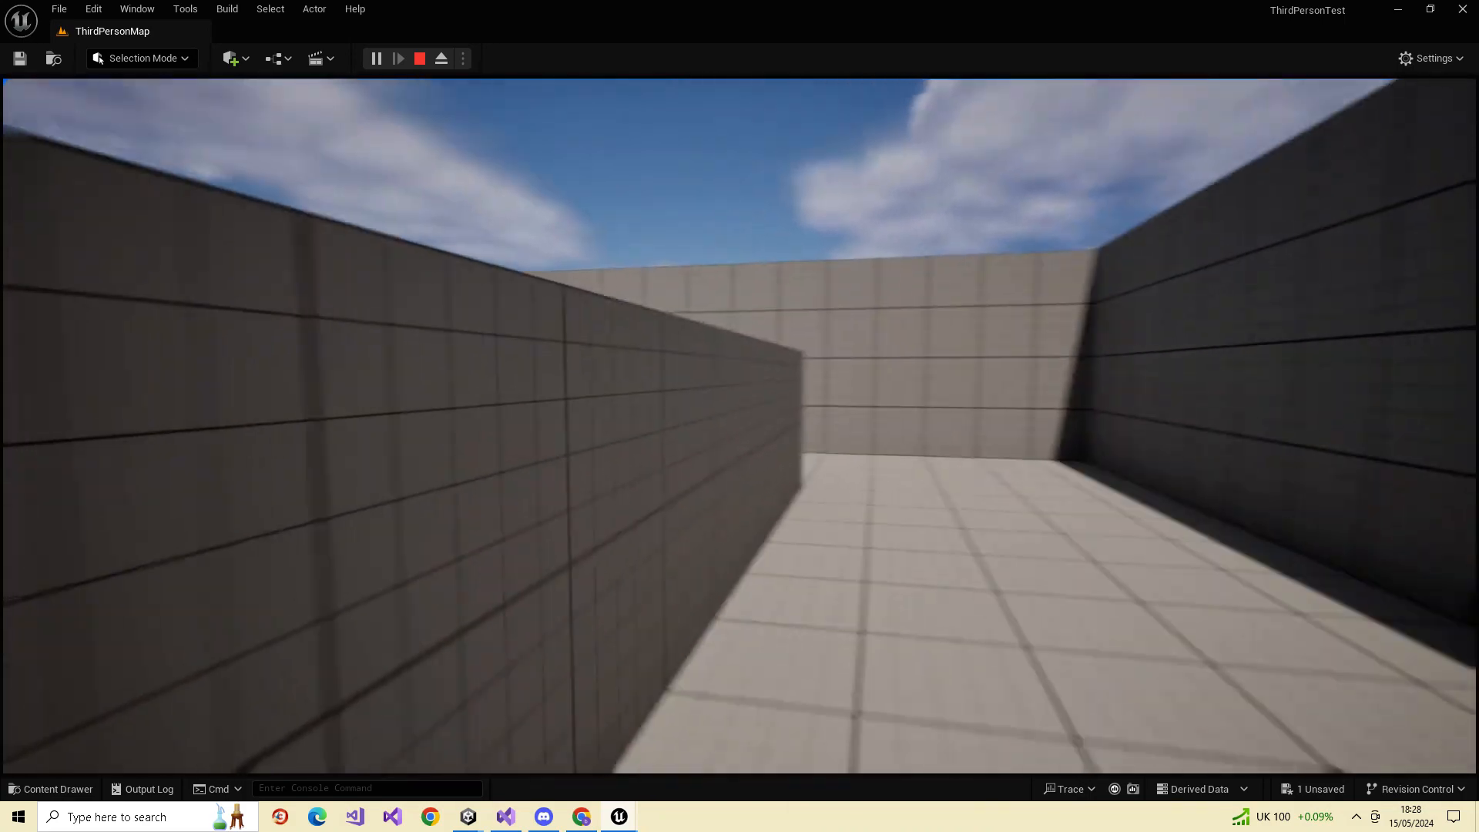
key("w")
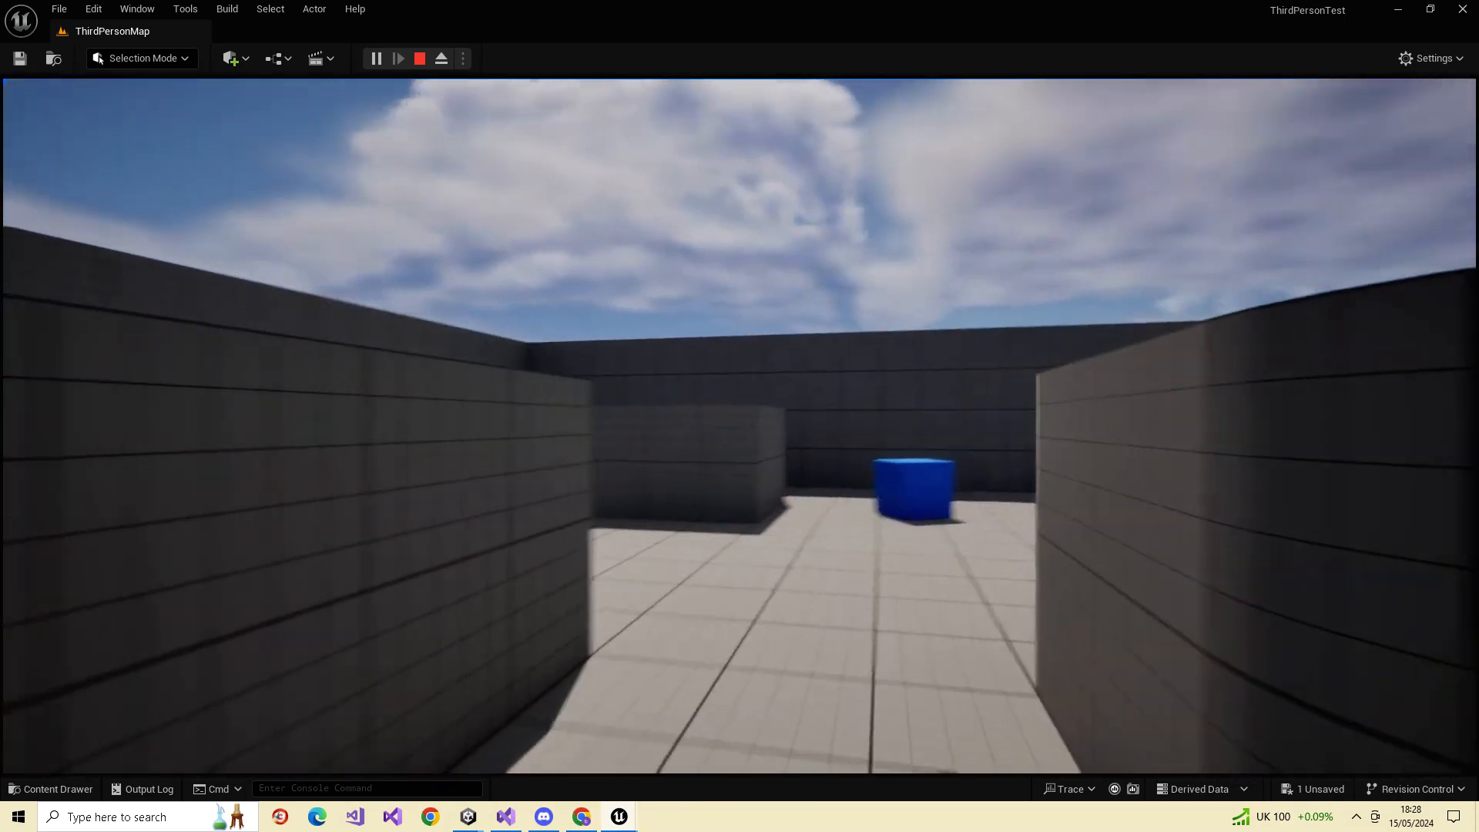
key("w")
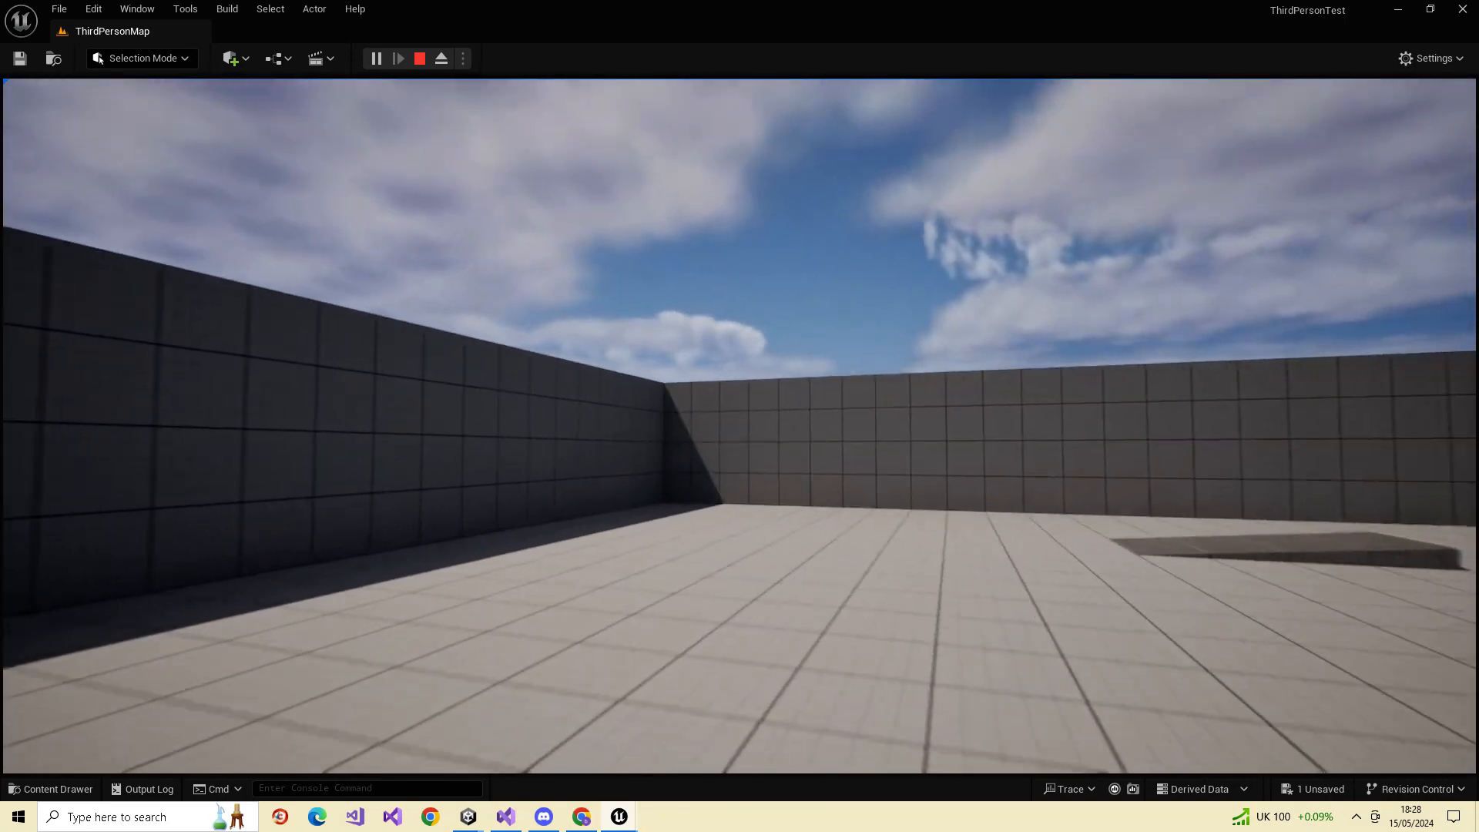
key("w")
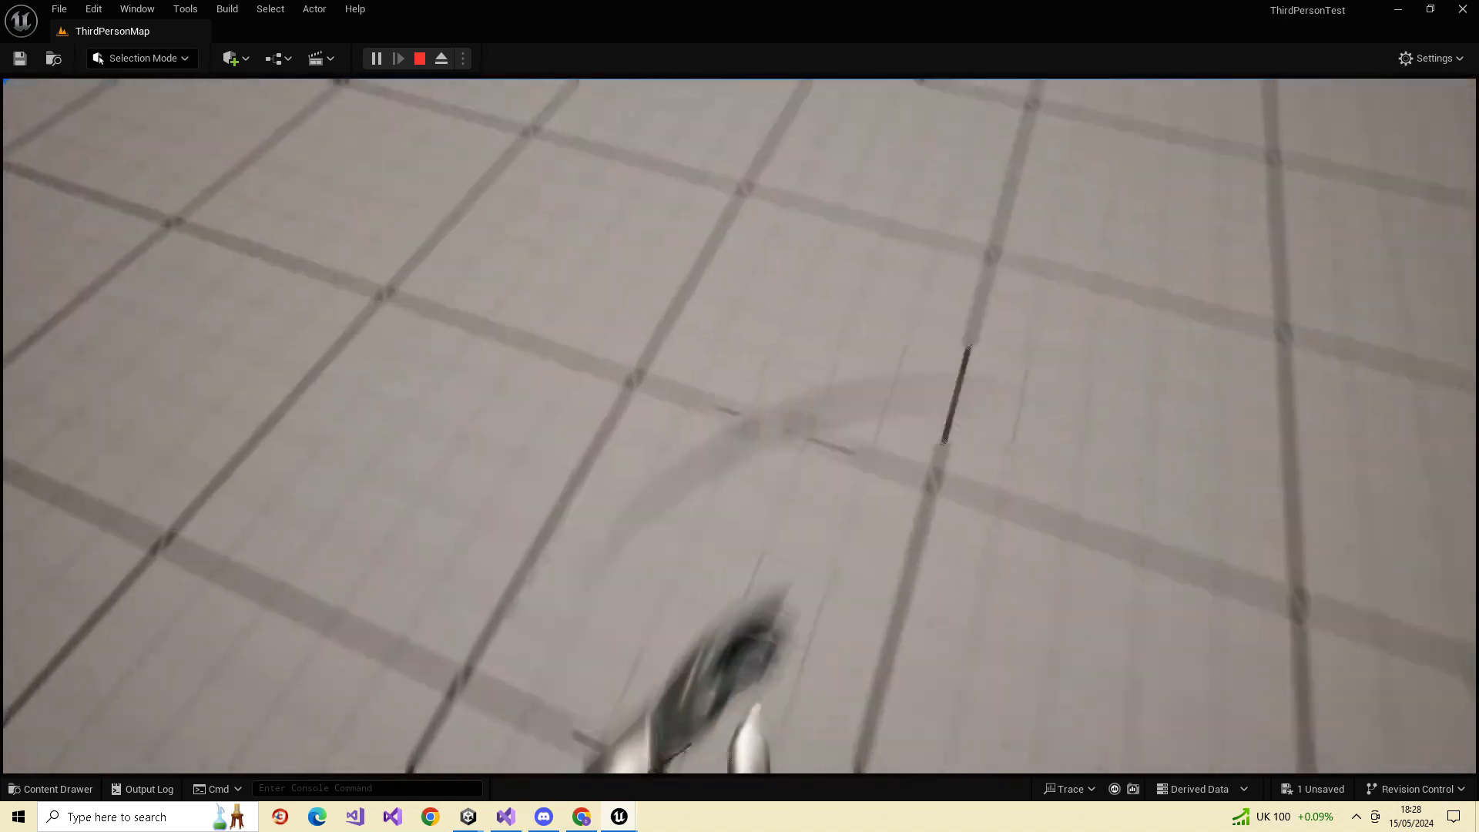
key("w")
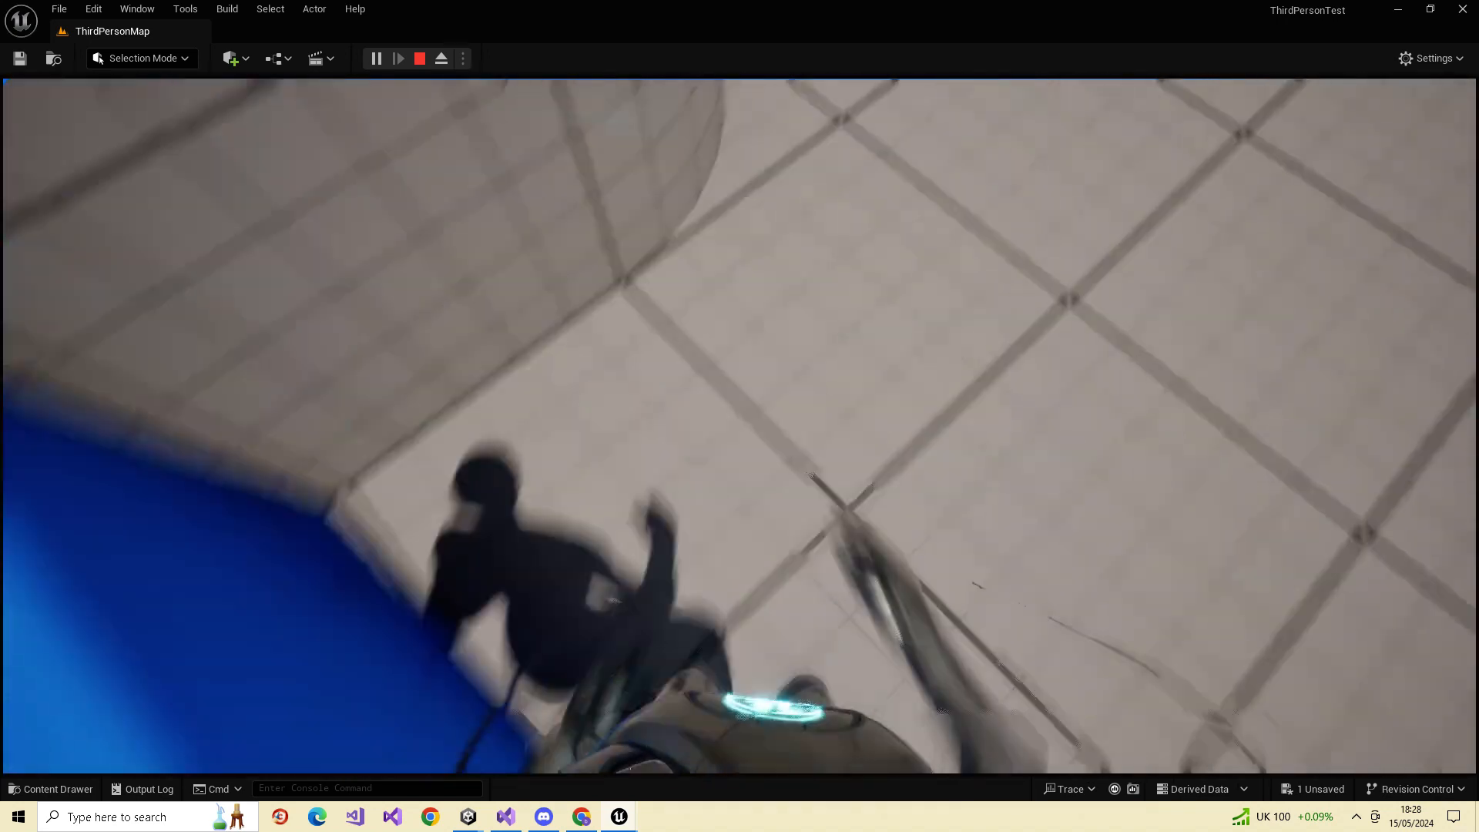
key("w")
key("space")
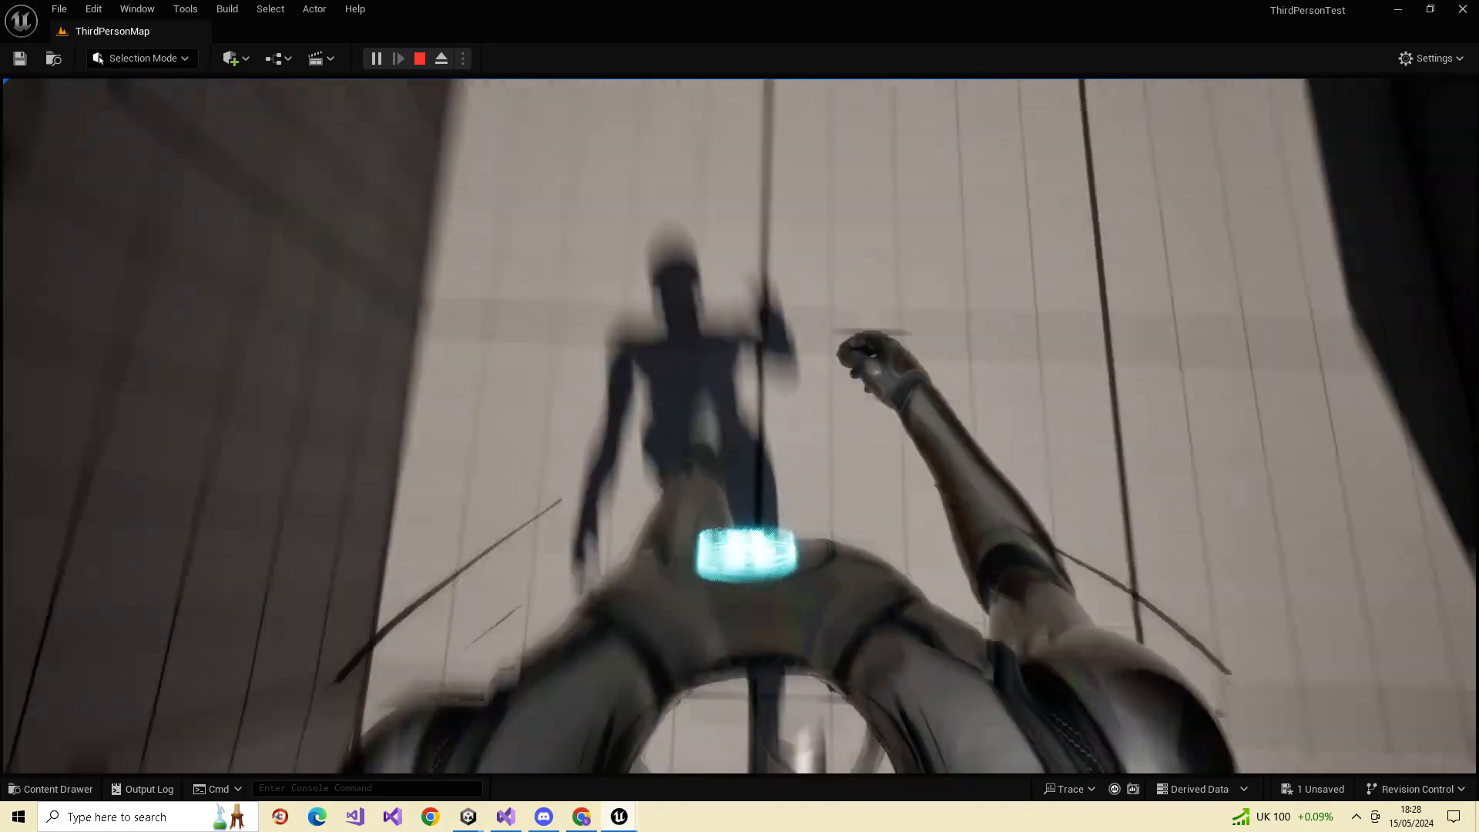
key("w")
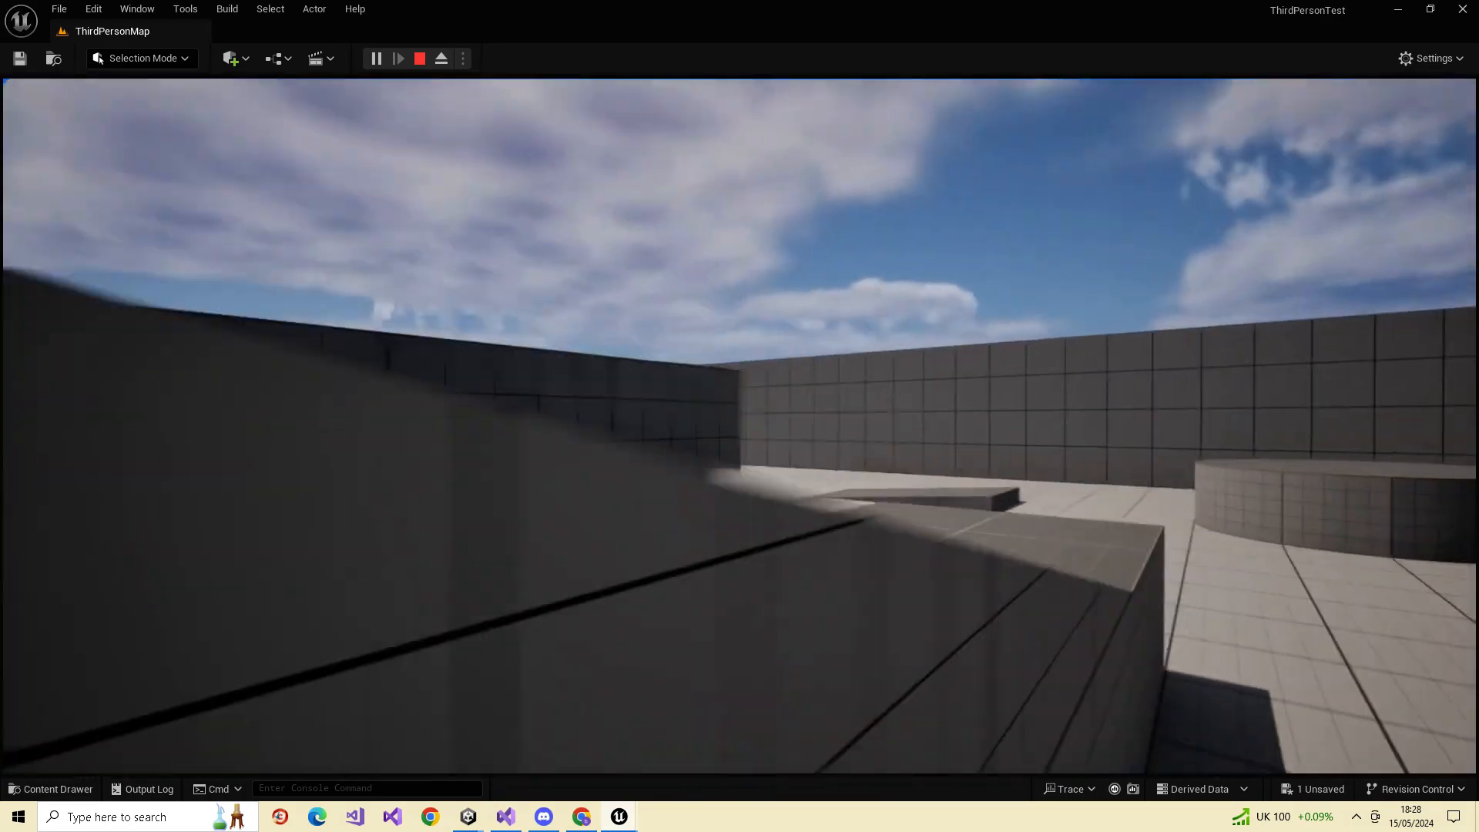
key("w")
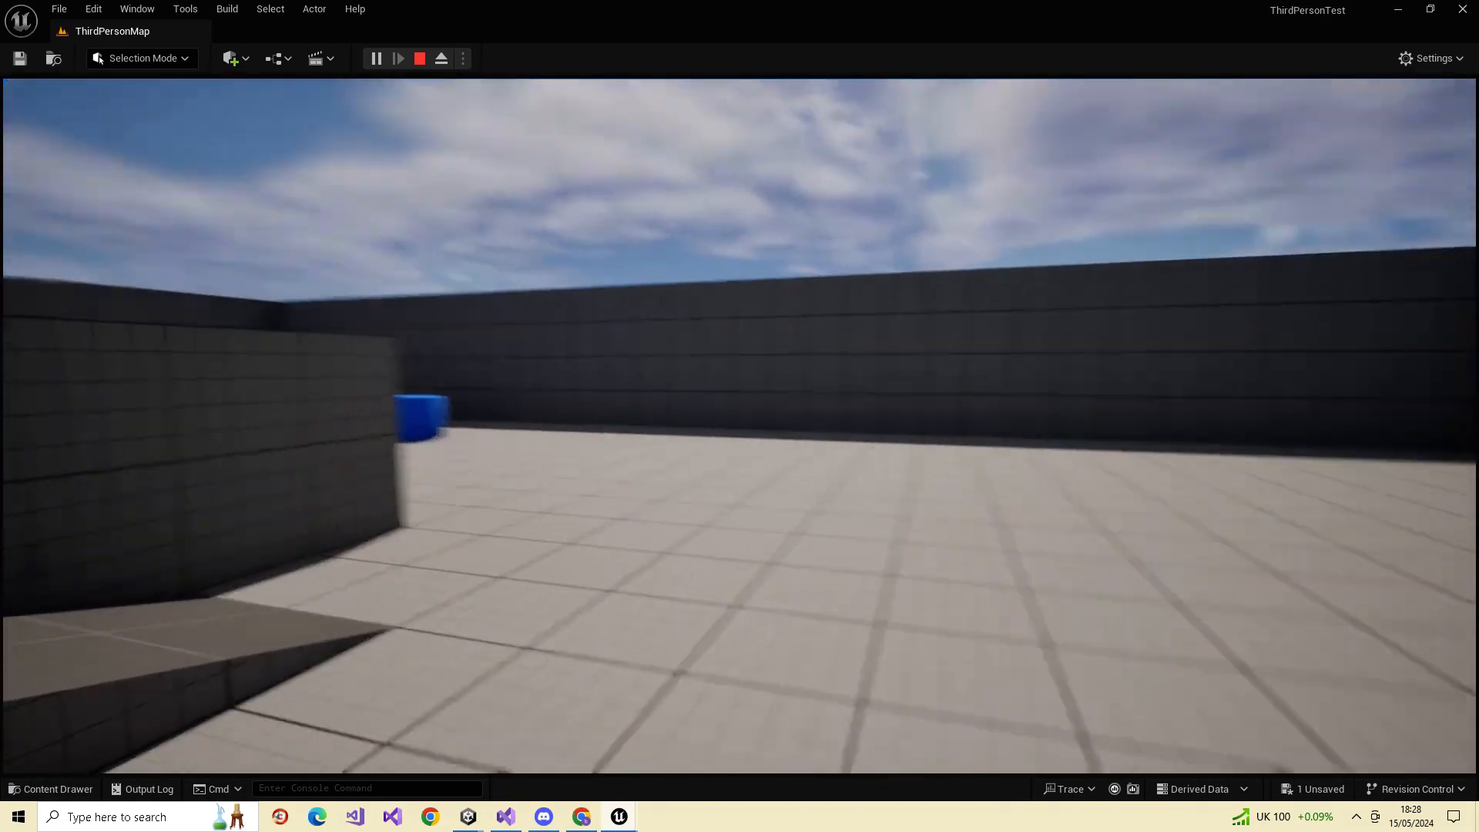
key("w")
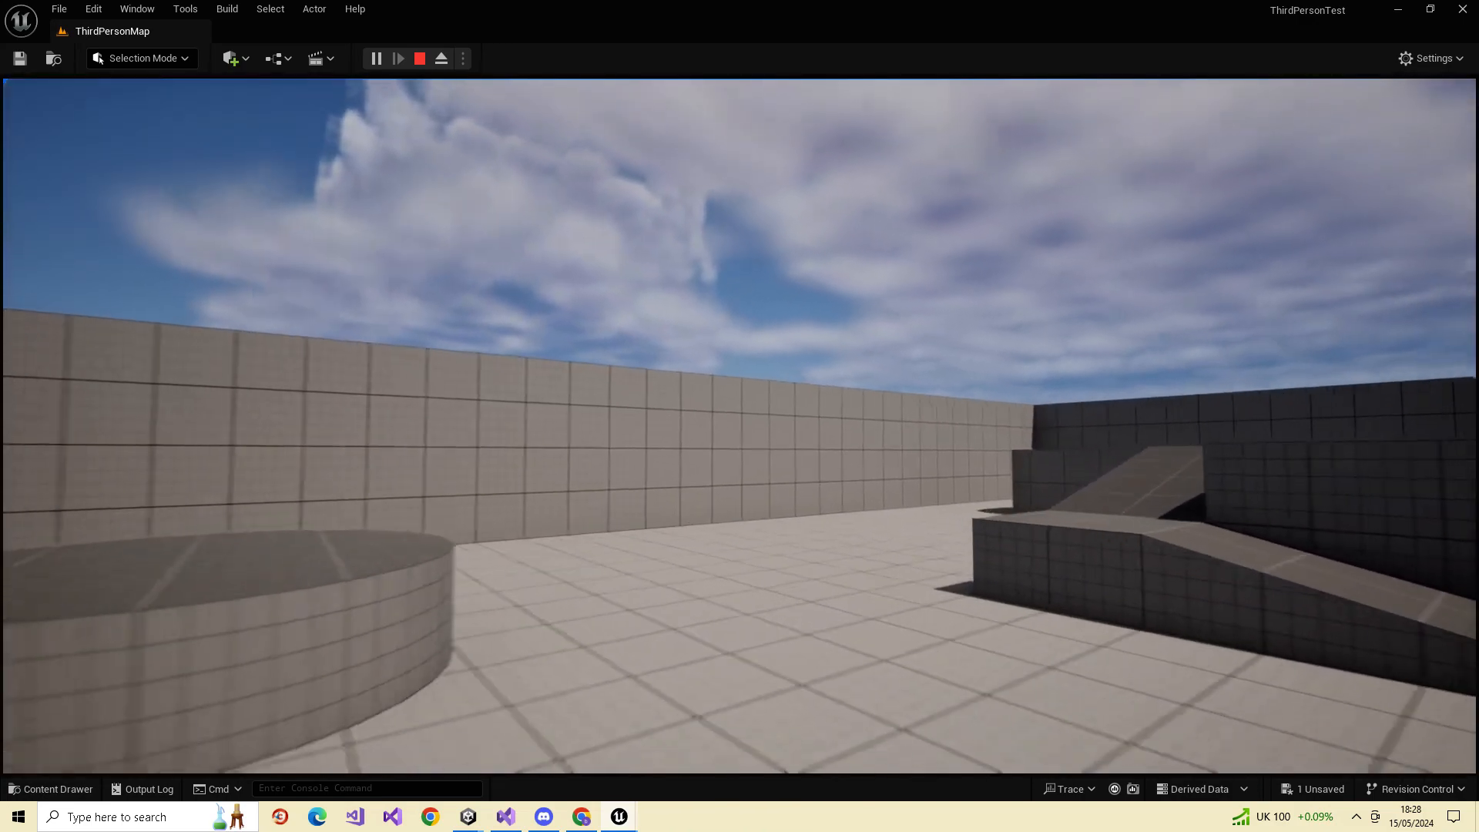
key("Escape")
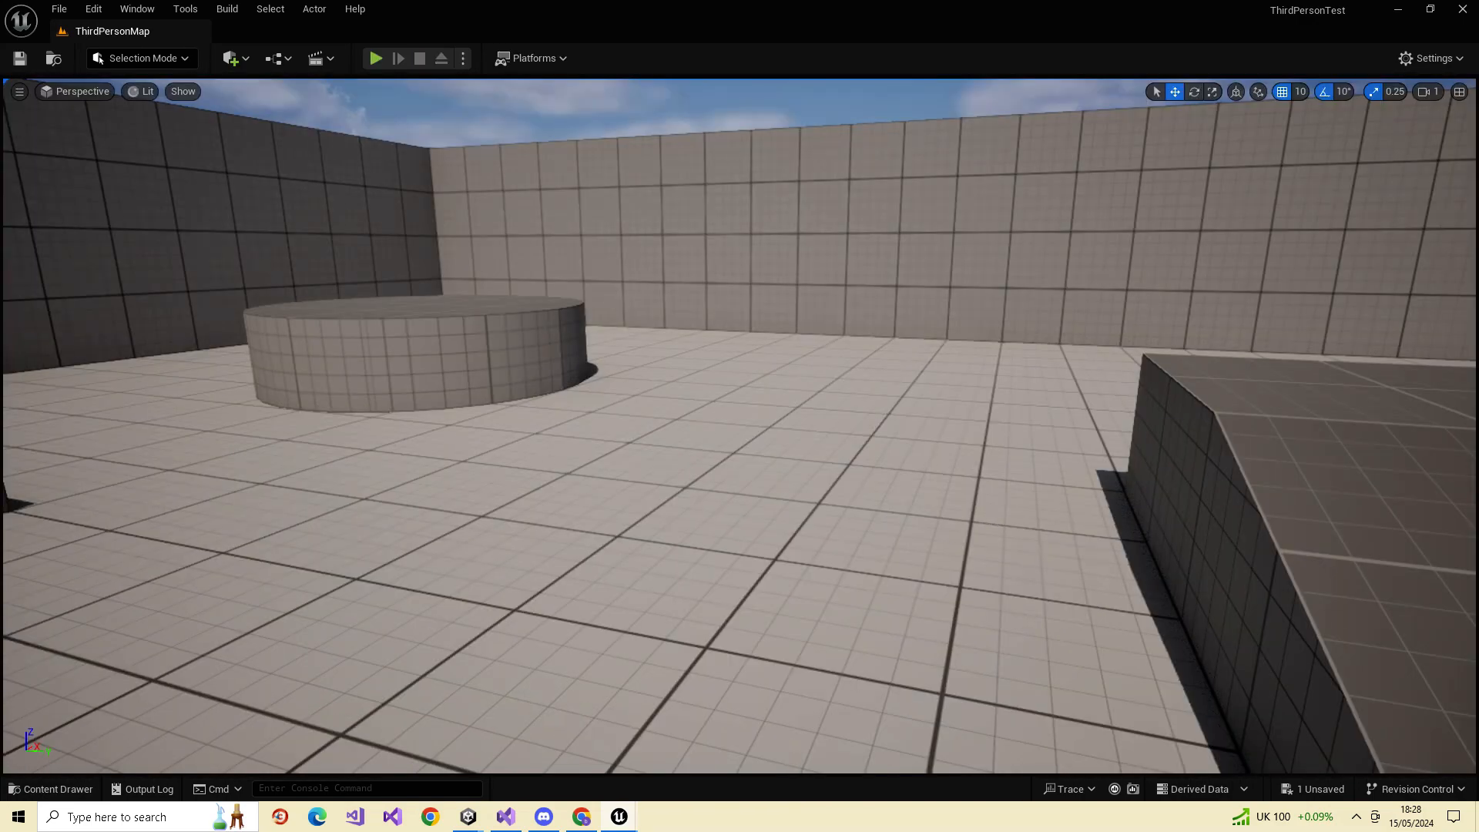
Find the yaw settings of the BP_ThirdPersonCharacter root by filtering for "yaw", and disable Use Controller Rotation Yaw
left_click_drag(1478, 71, 578, 95)
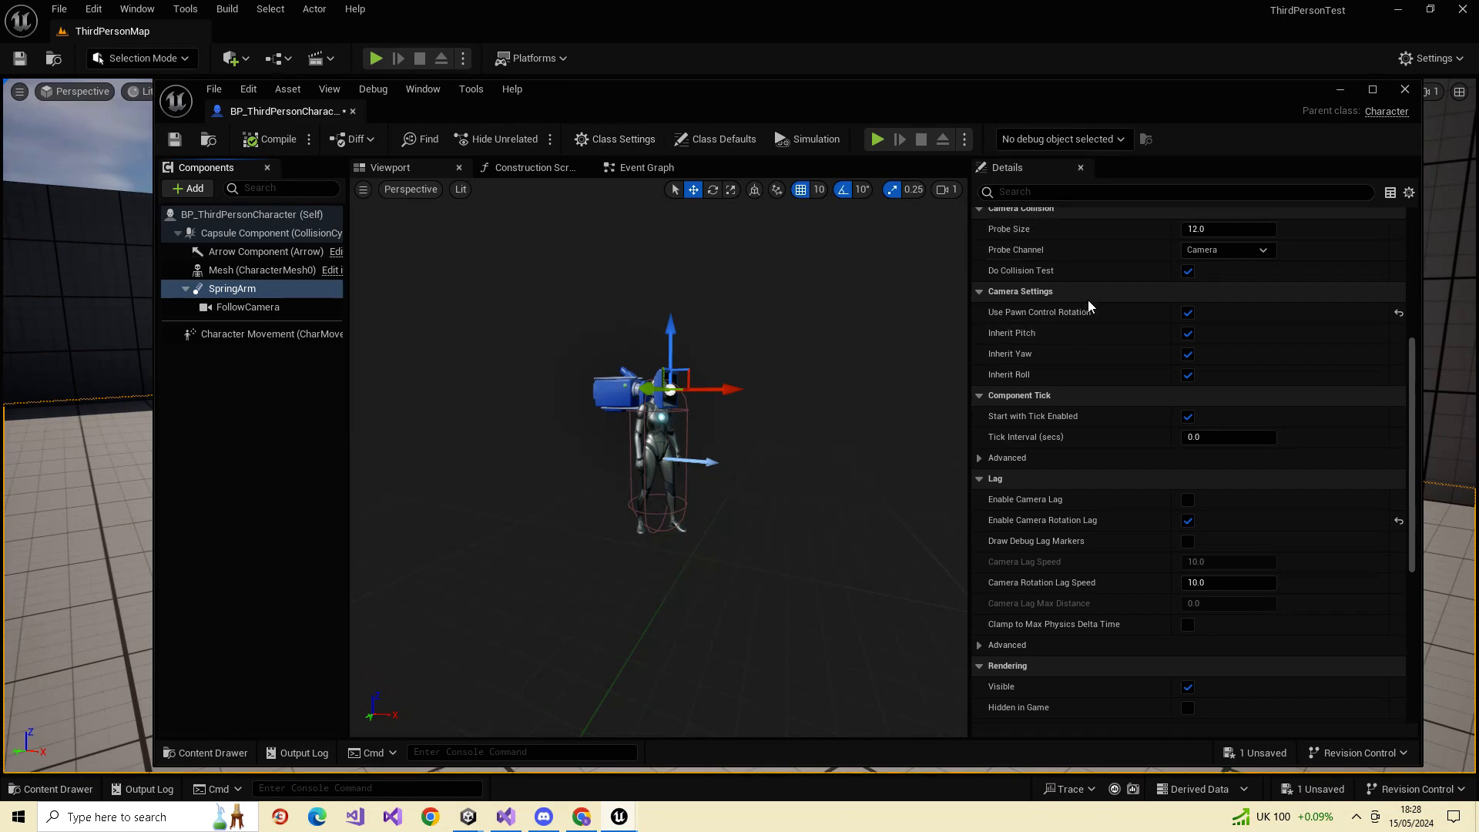
scroll(1107, 479, "up", 5)
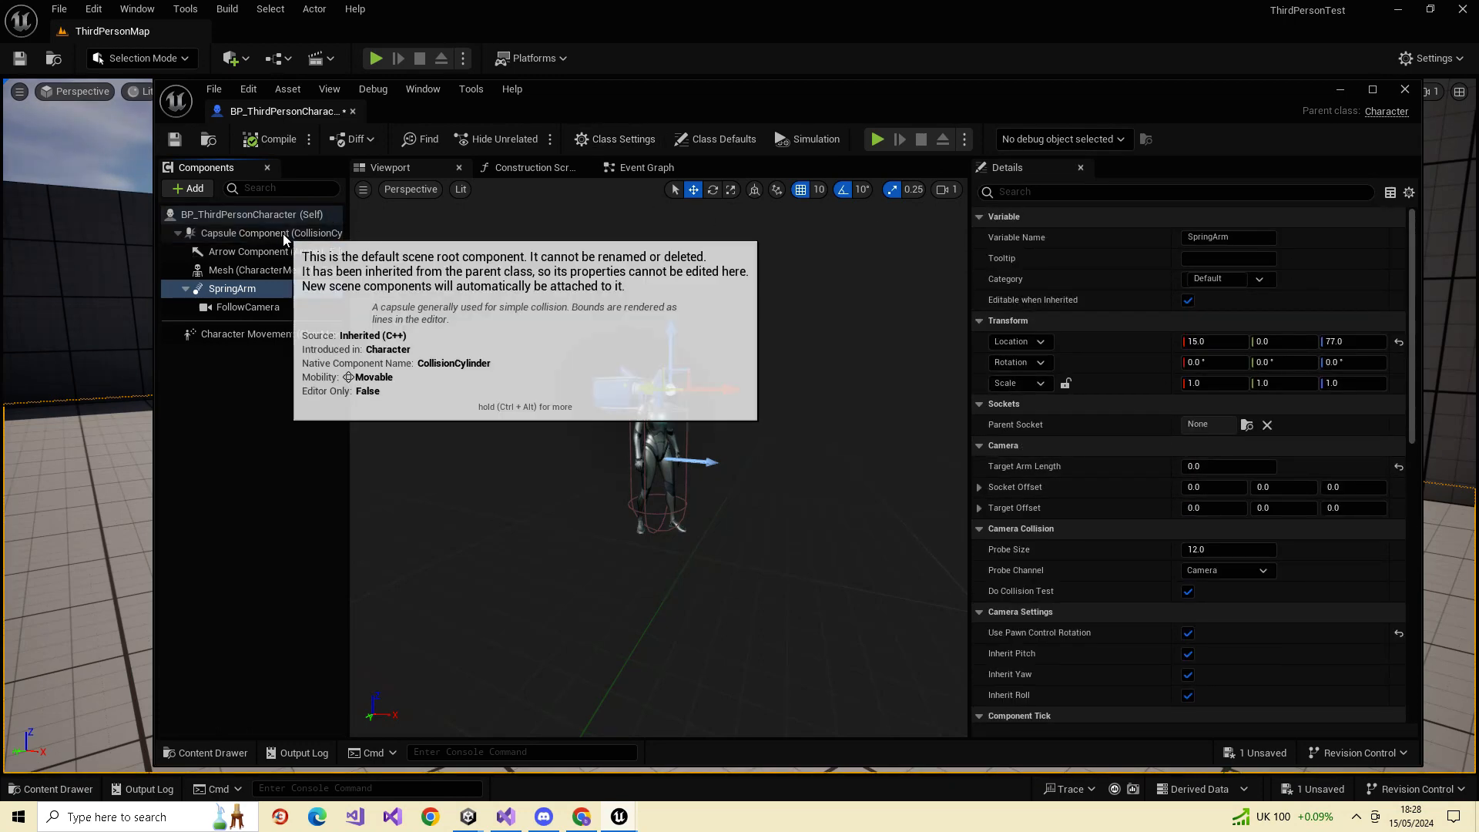
left_click(254, 214)
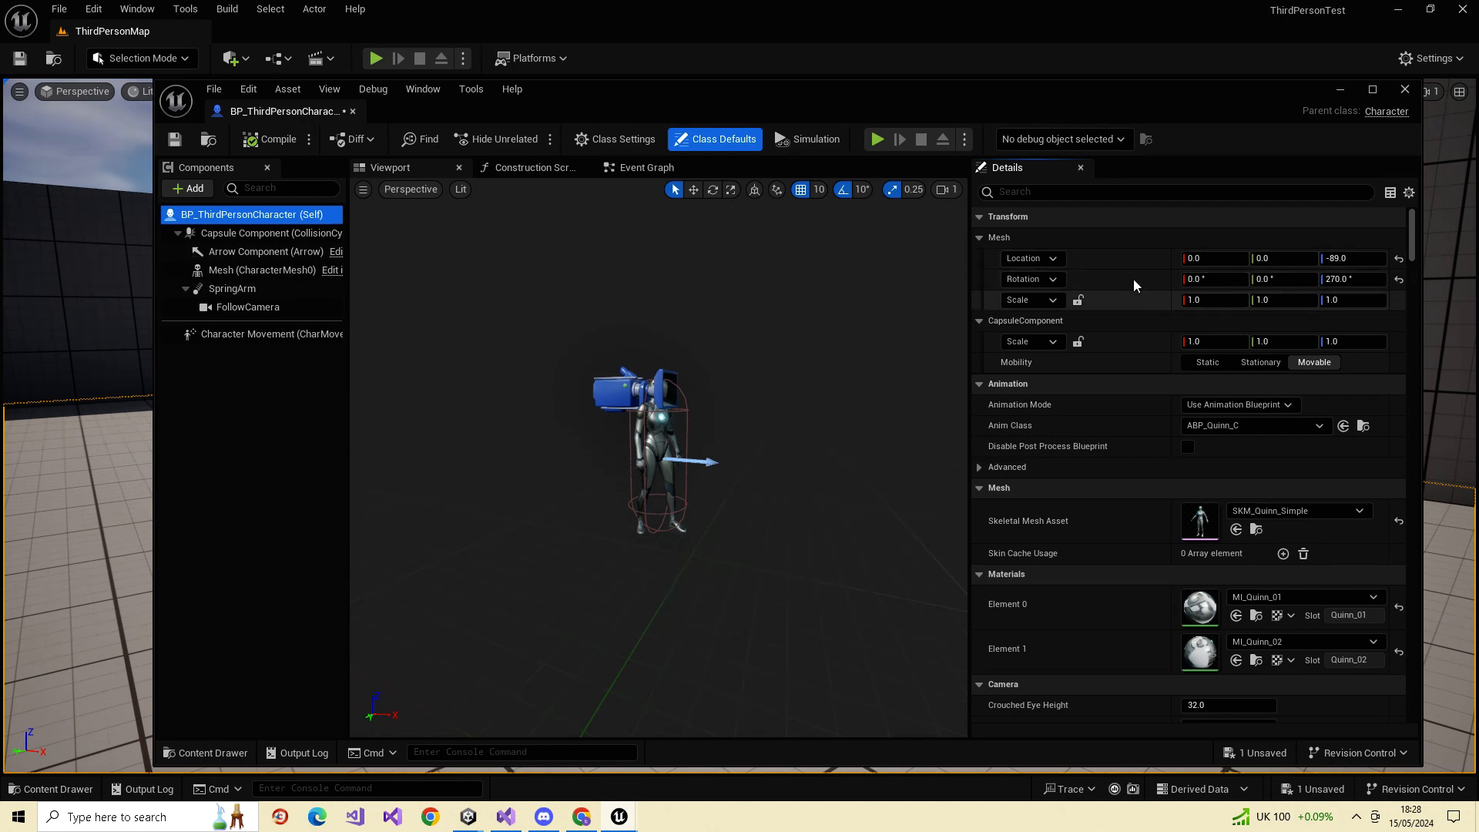
left_click(1065, 194)
type("yaw")
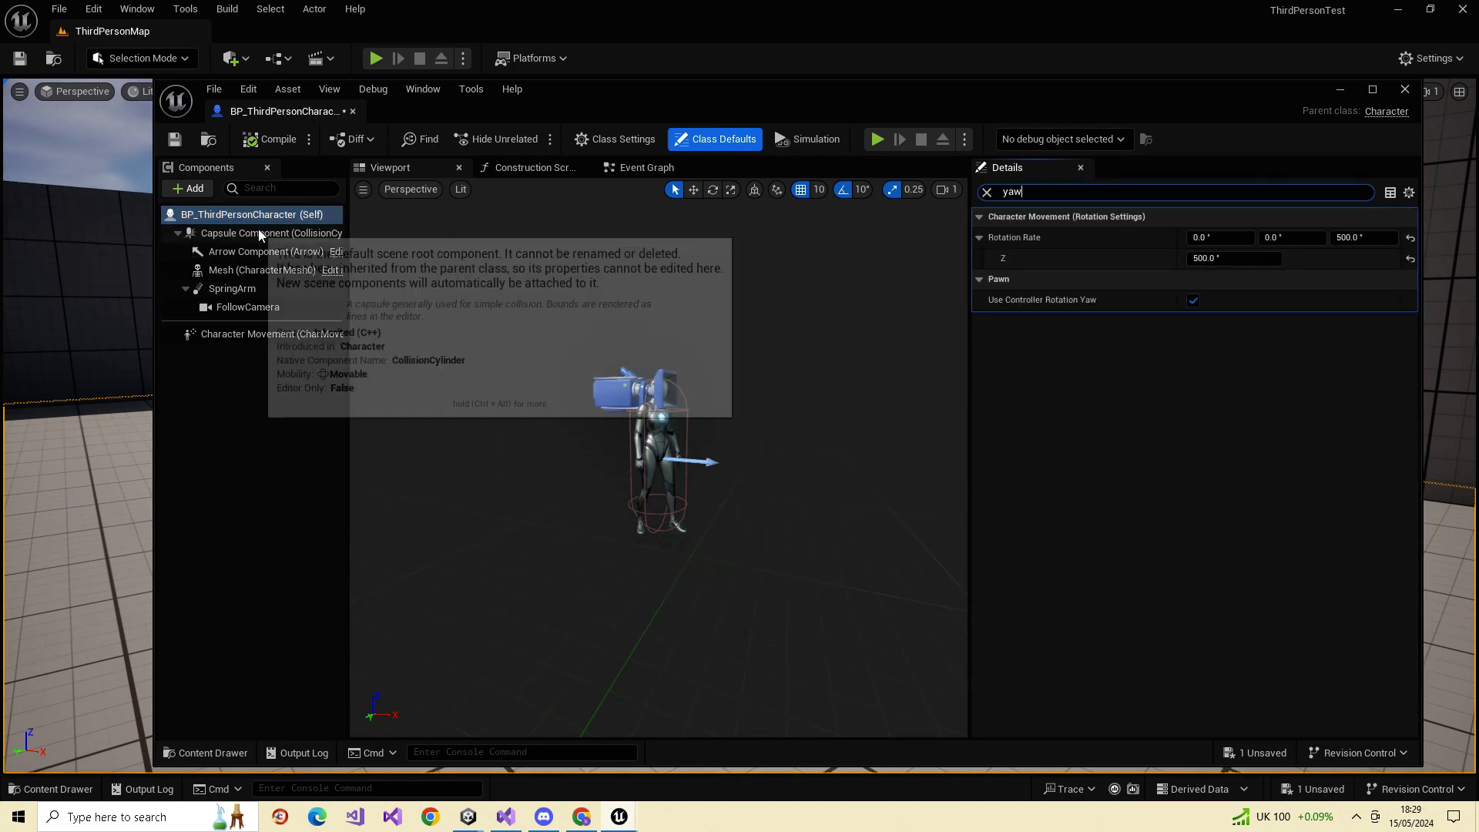
left_click(1195, 301)
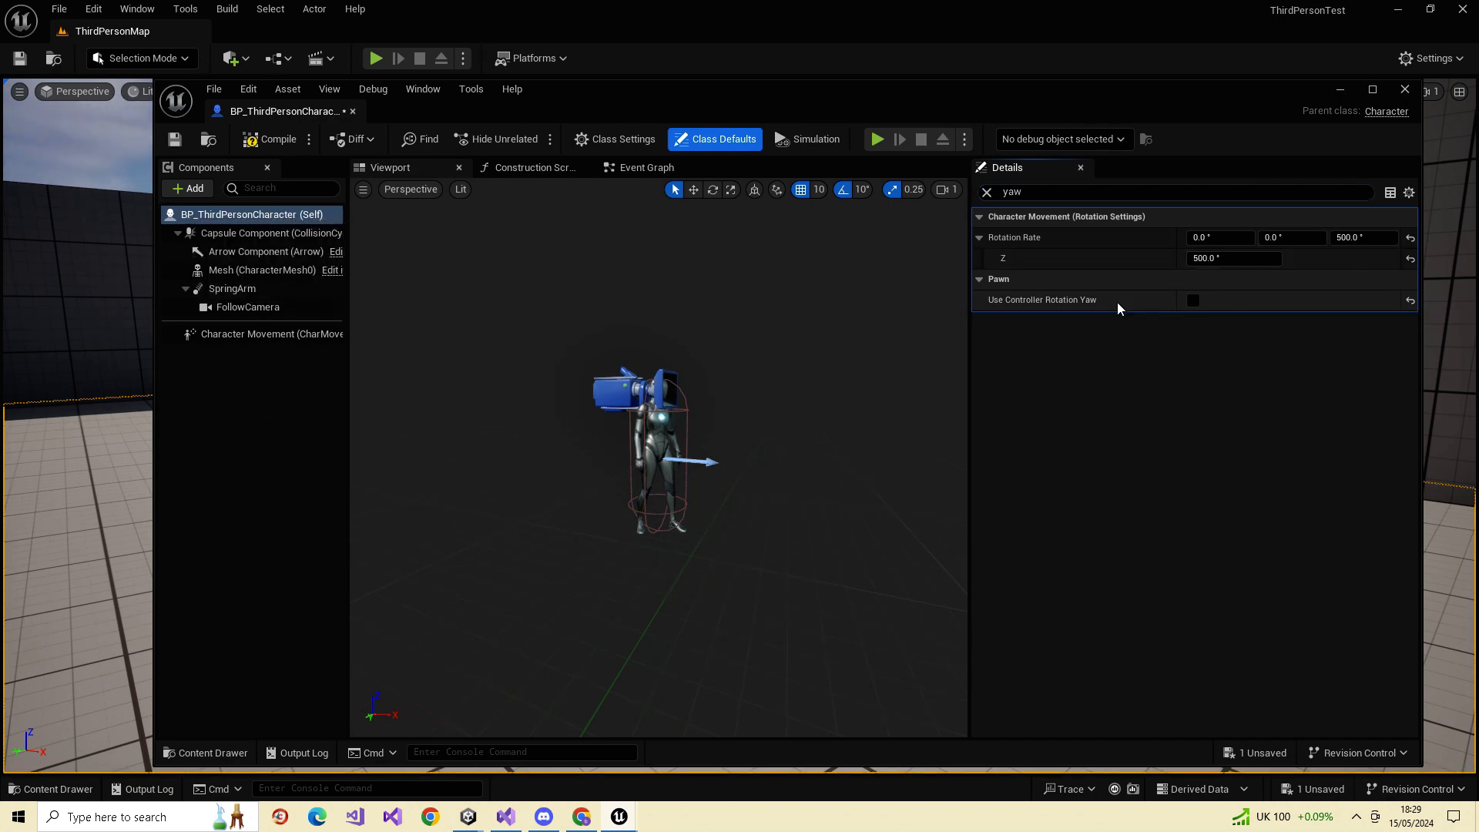
Enable Use Controller Rotation Yaw on the BP_ThirdPersonCharacter root and compile the blueprint
left_click(1196, 301)
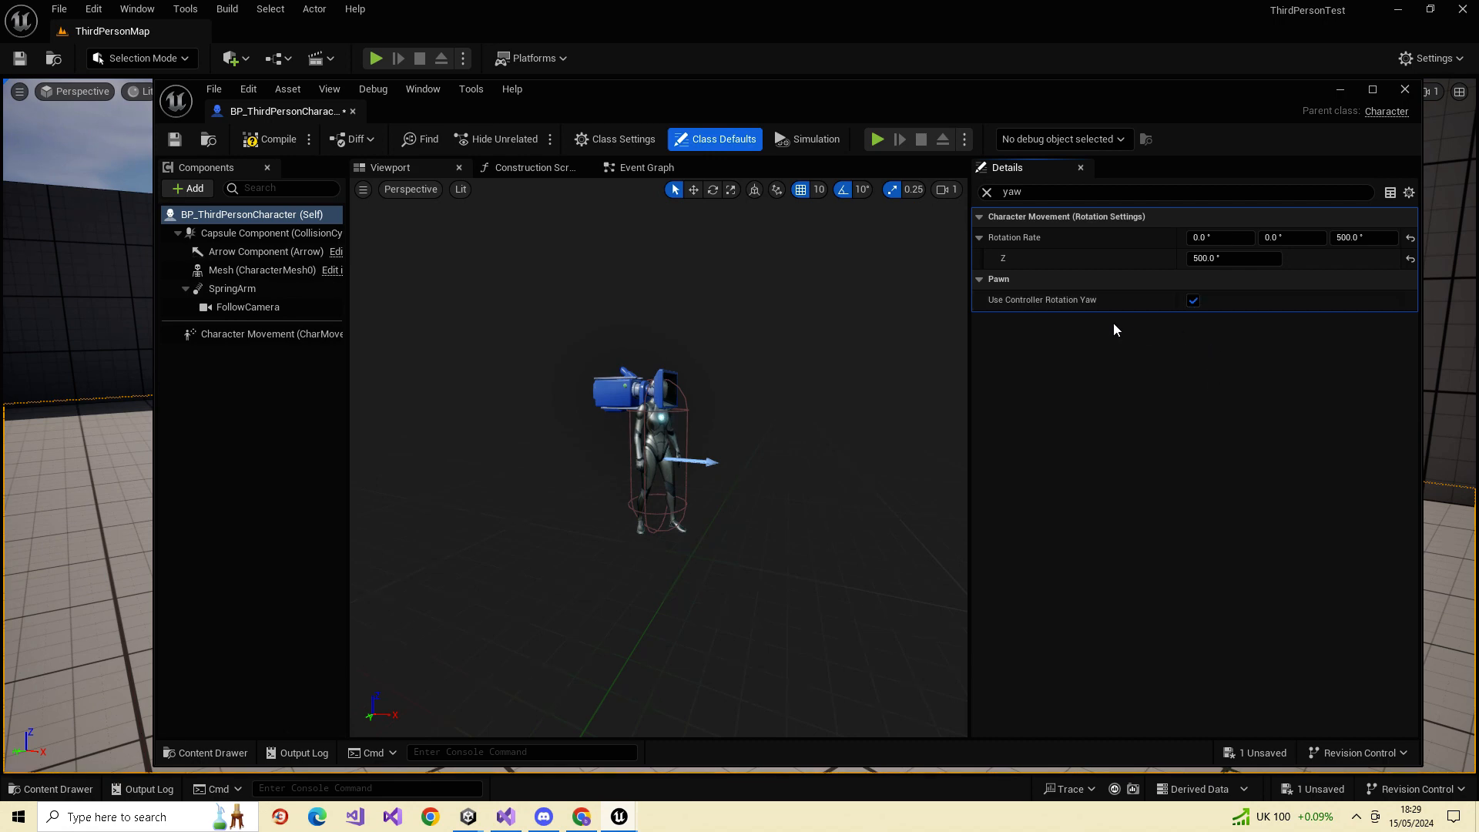
left_click(1192, 302)
left_click(1195, 300)
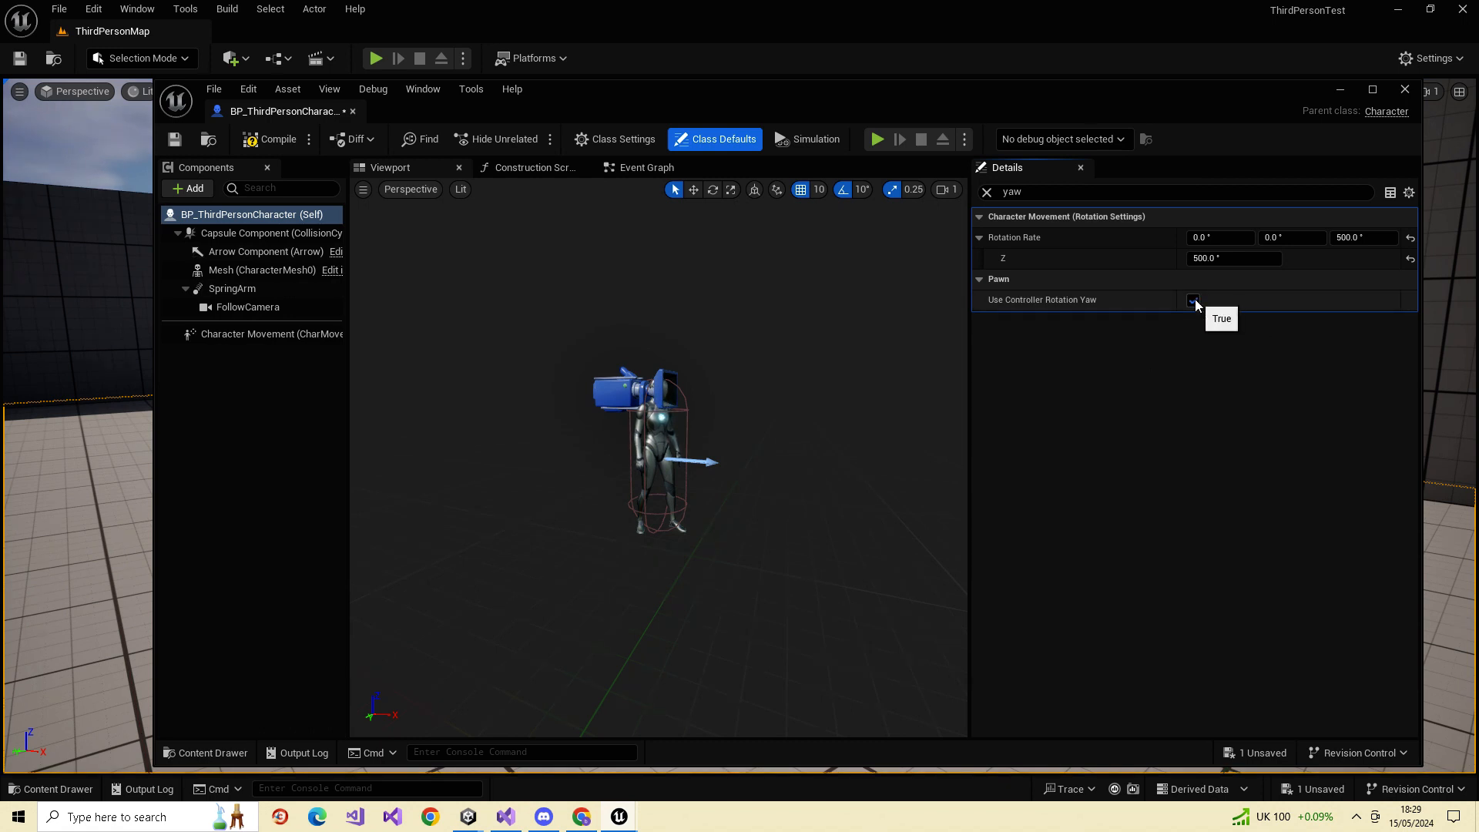
left_click(1194, 300)
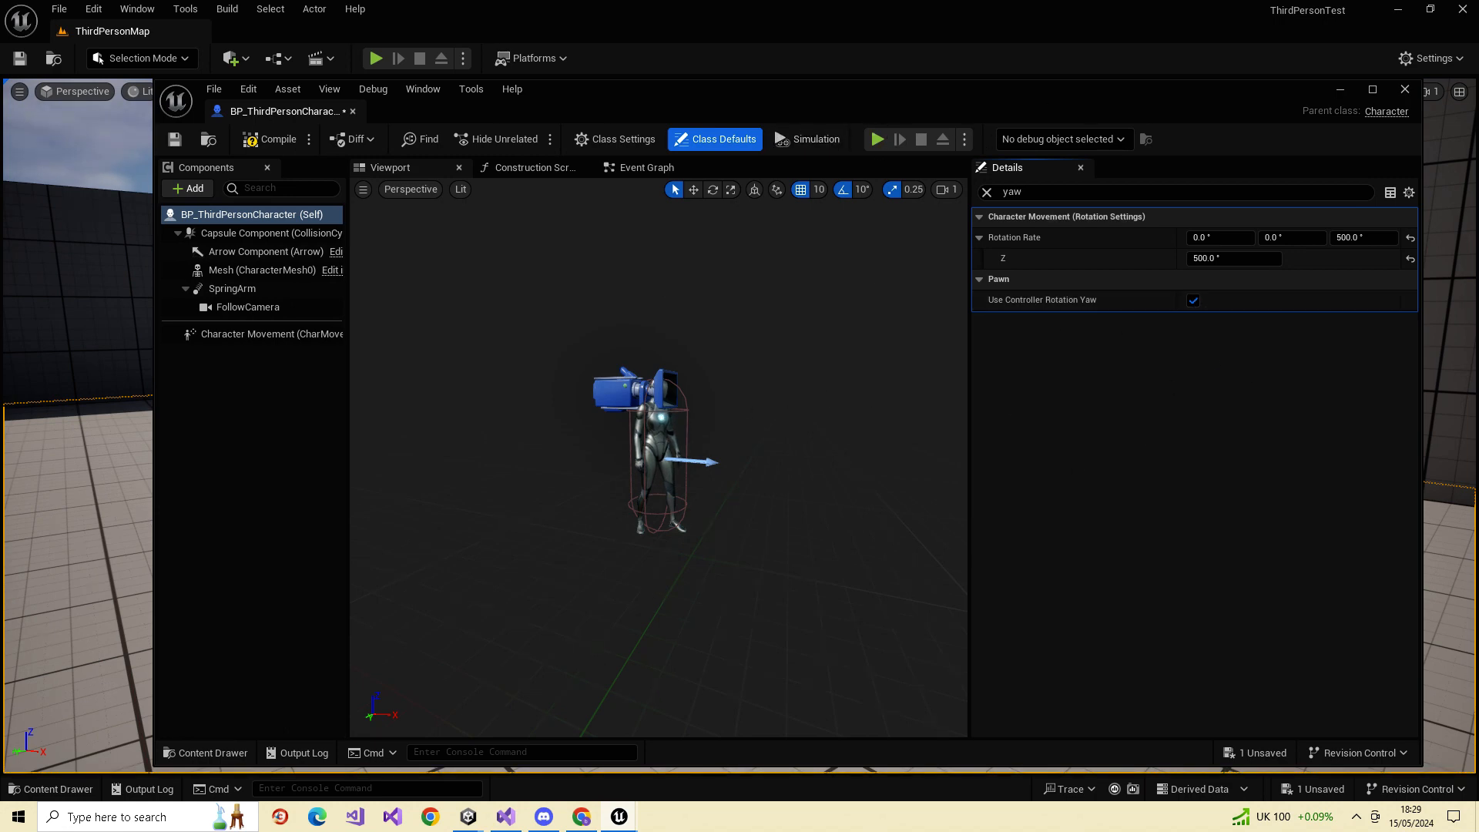
left_click(286, 138)
Play-test ThirdPersonMap with controller yaw rotation enabled, running the character between the walls and blocks, and stop the session
left_click_drag(1200, 92, 1478, 43)
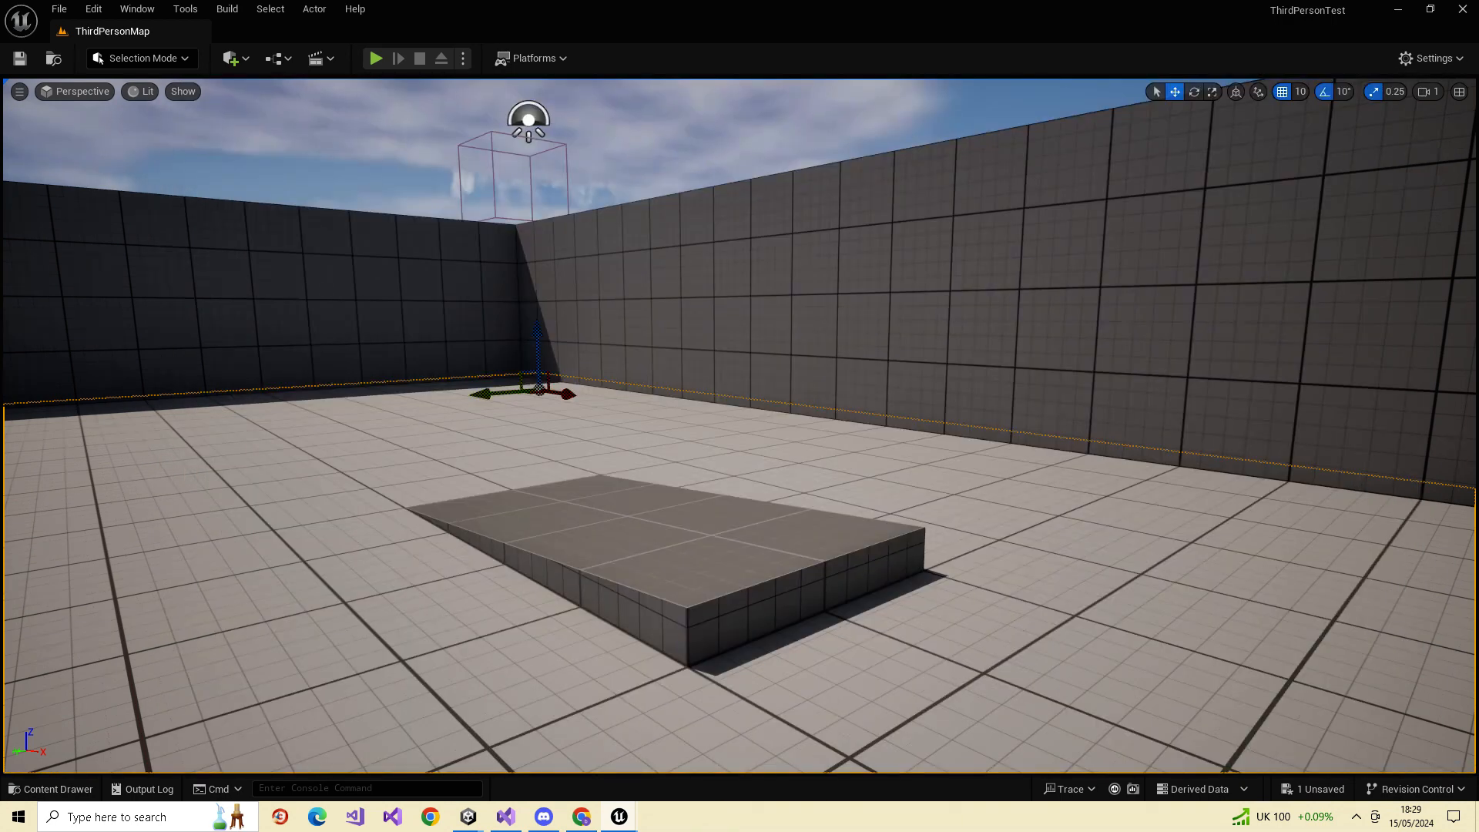
right_click_drag(809, 410, 693, 471)
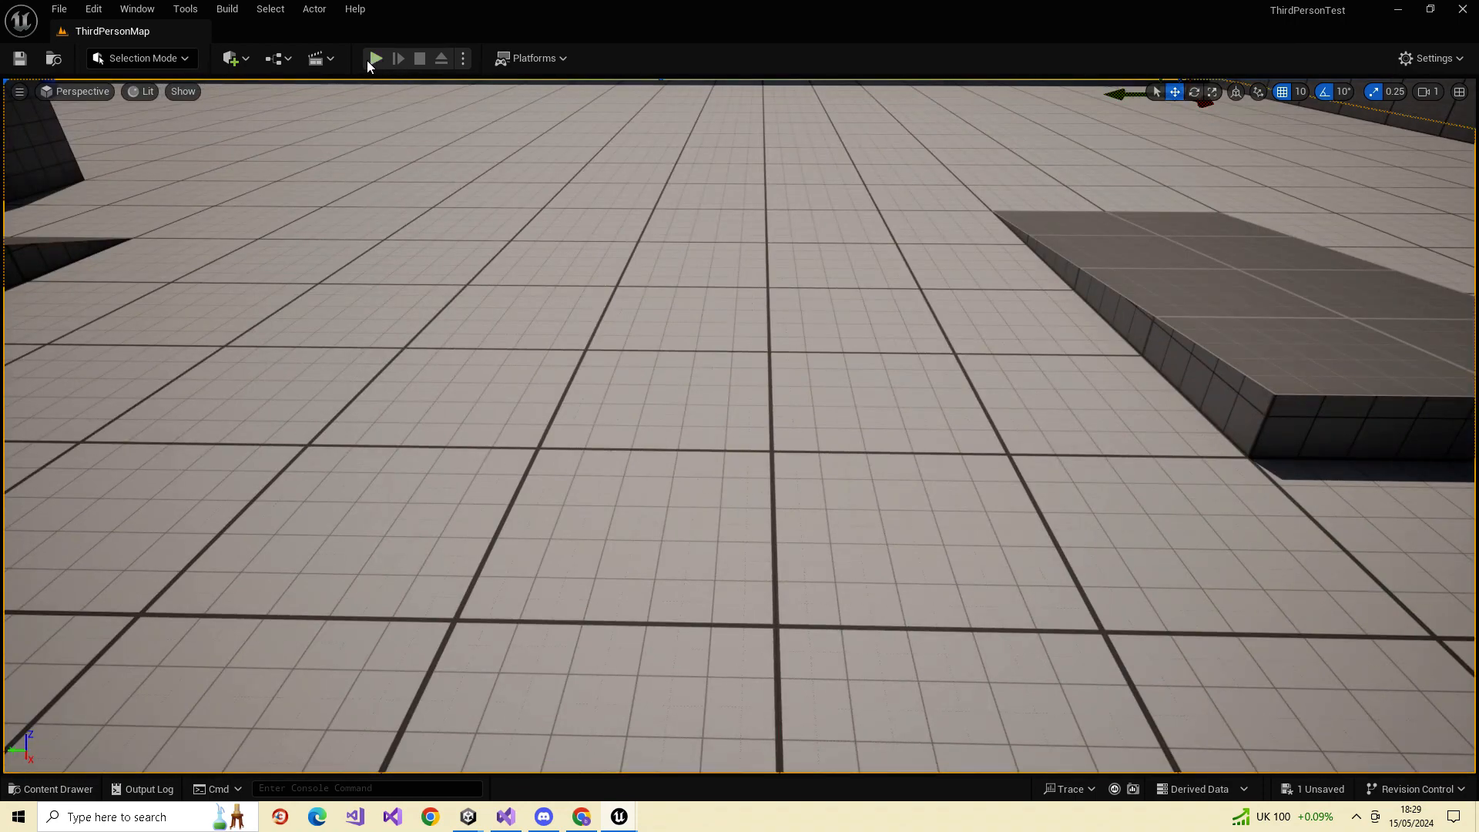
left_click(376, 59)
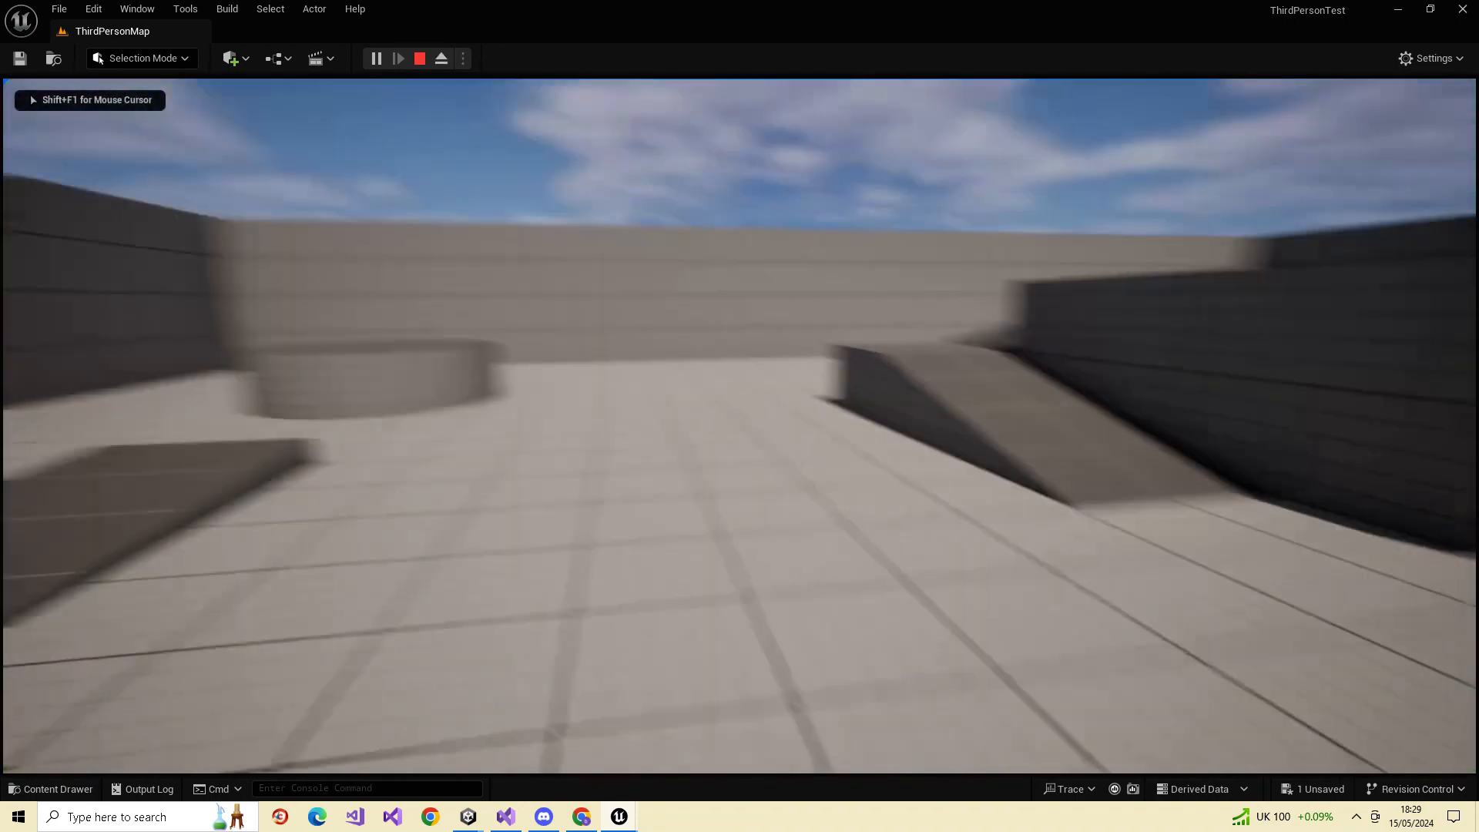
key("w")
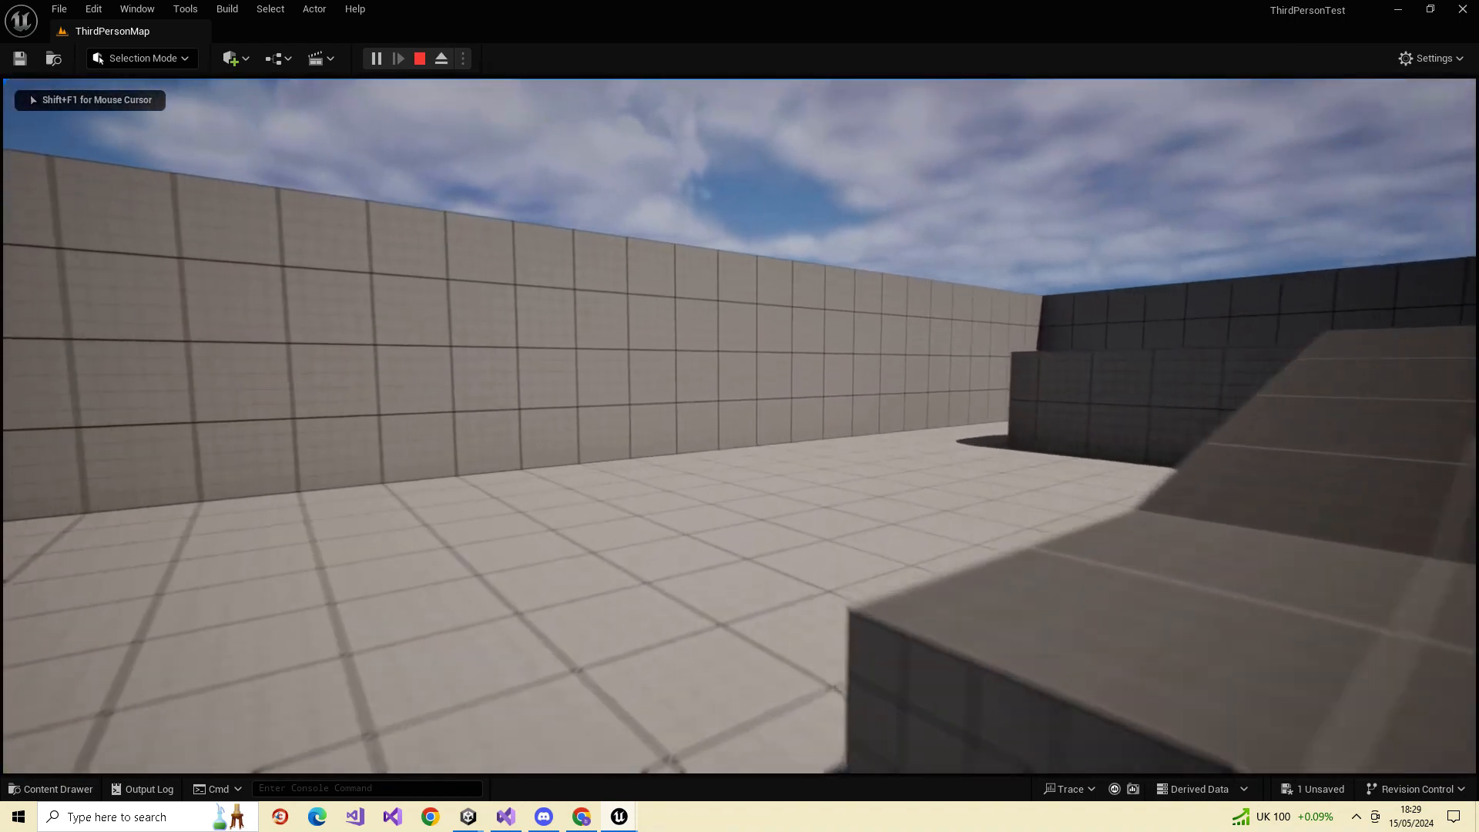
key("a")
key("w")
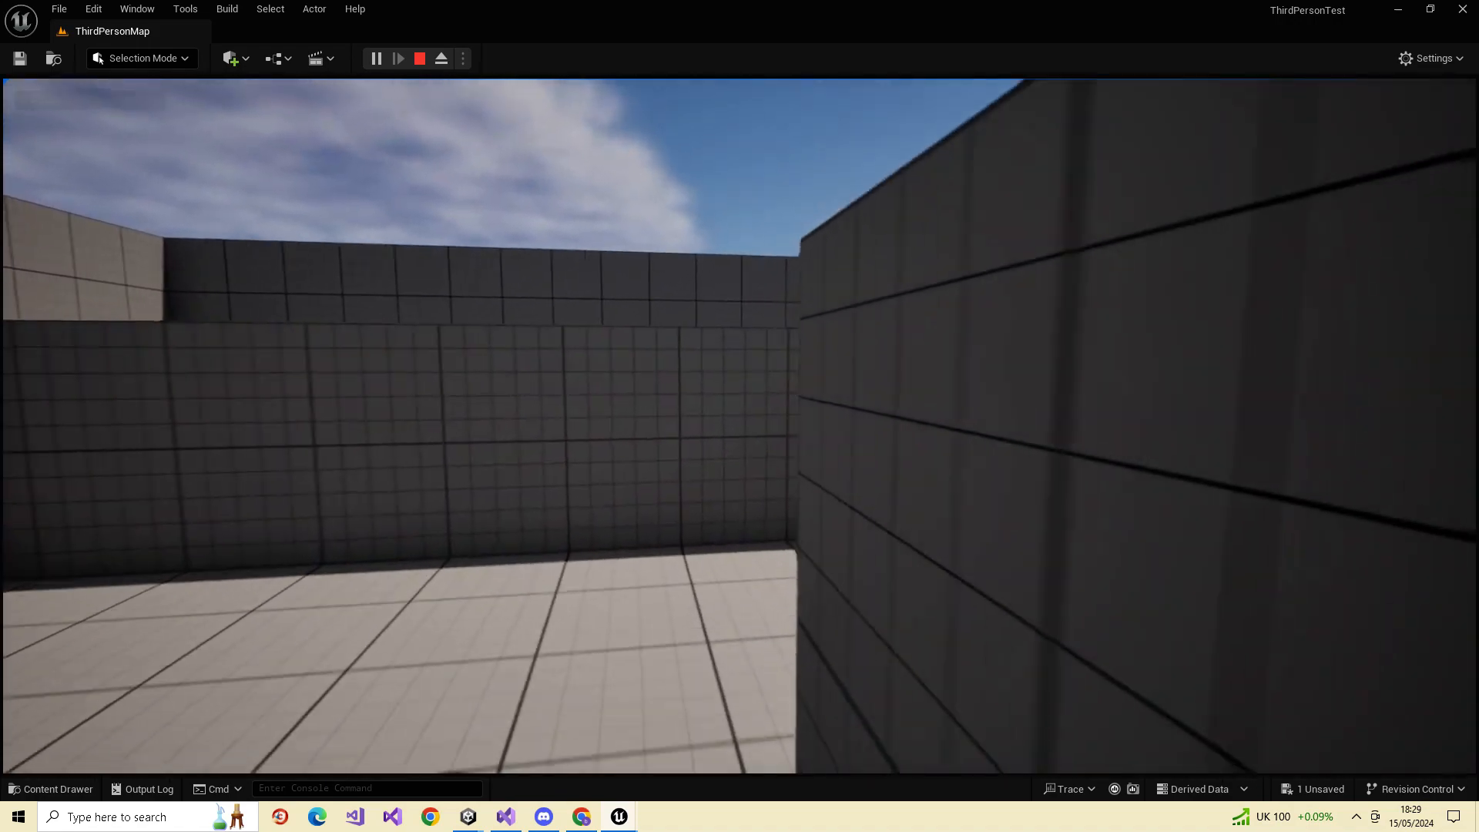
key("w")
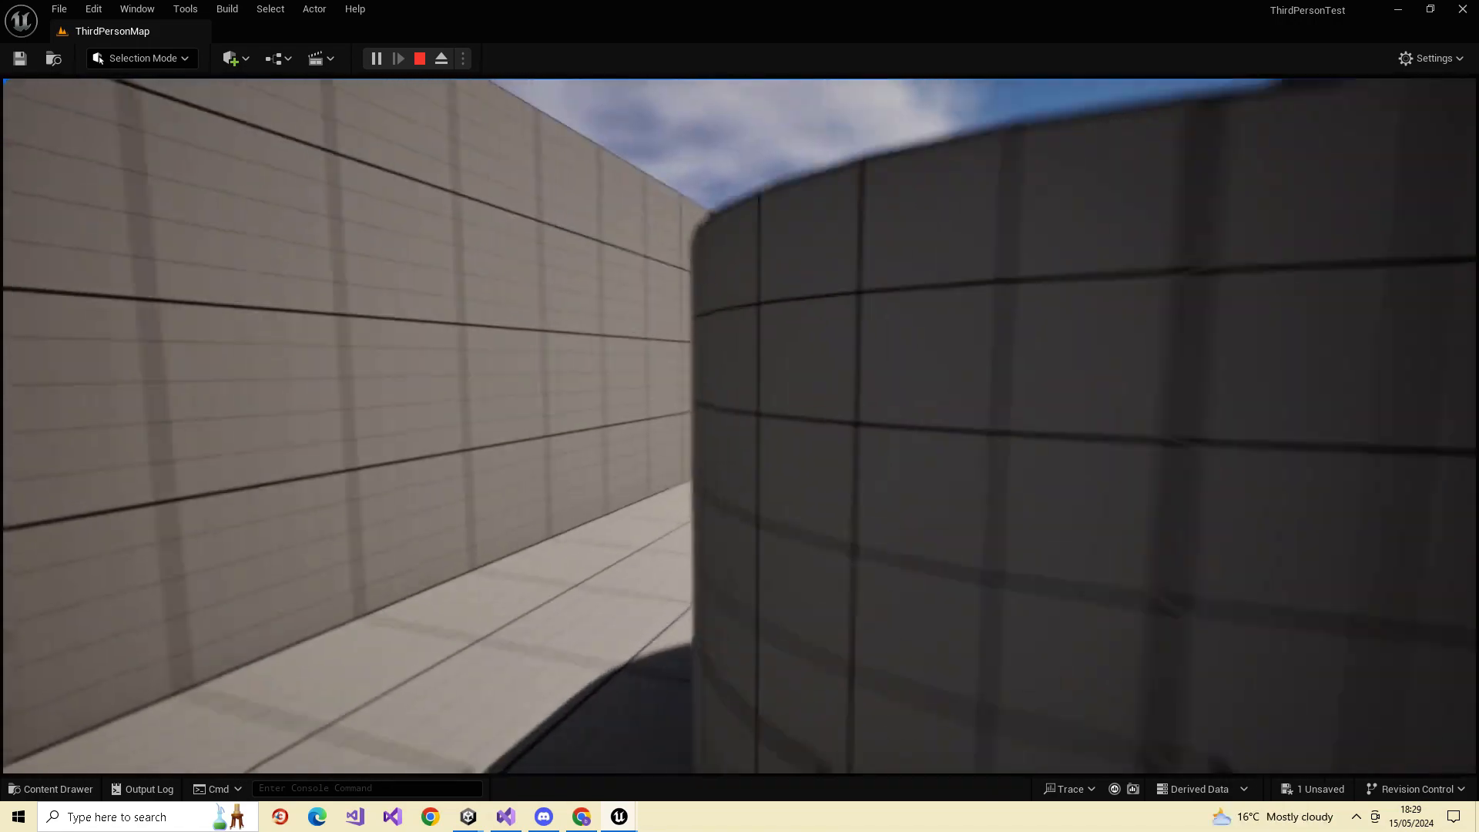
key("w")
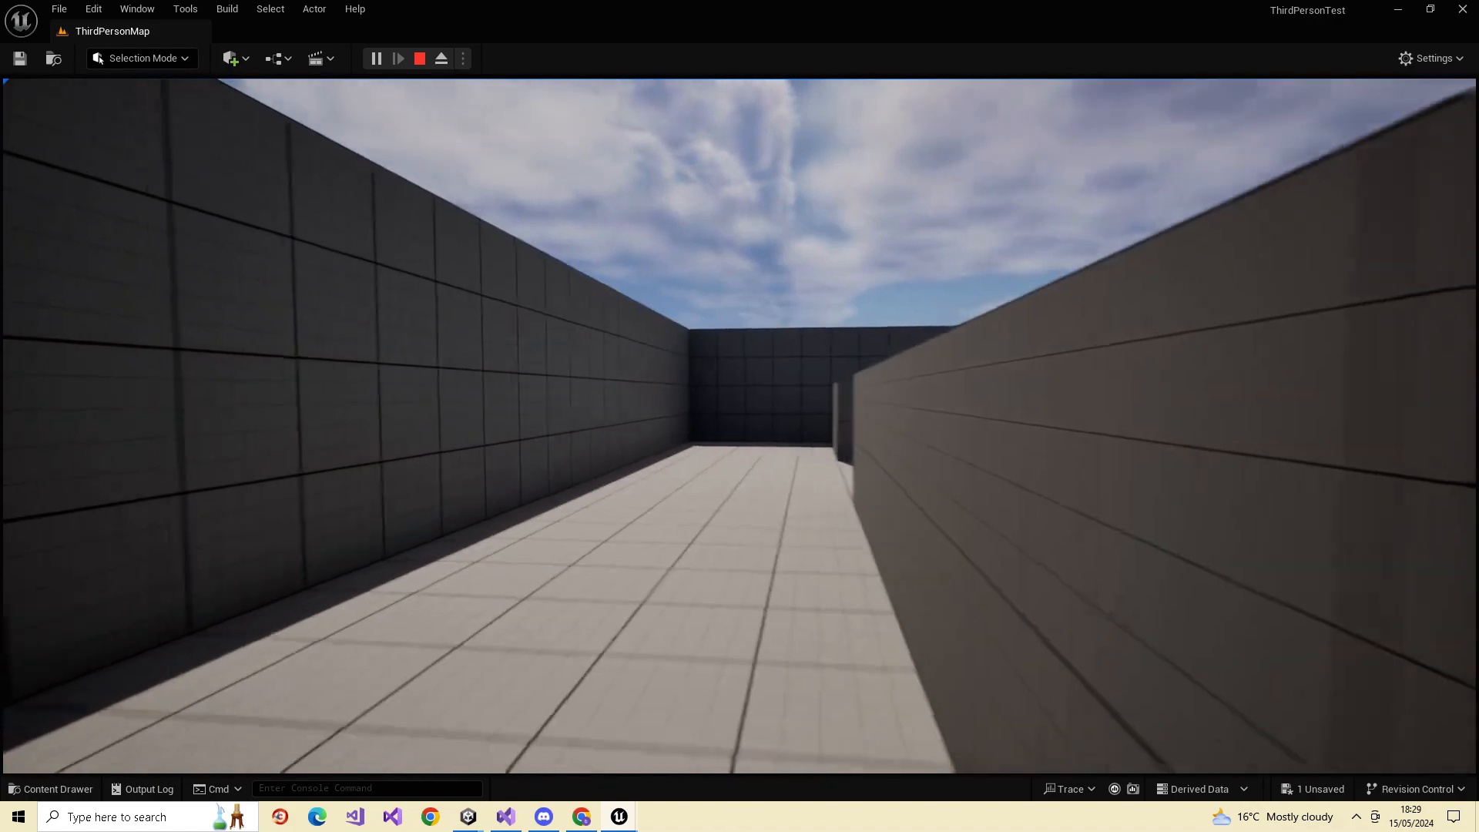
key("w")
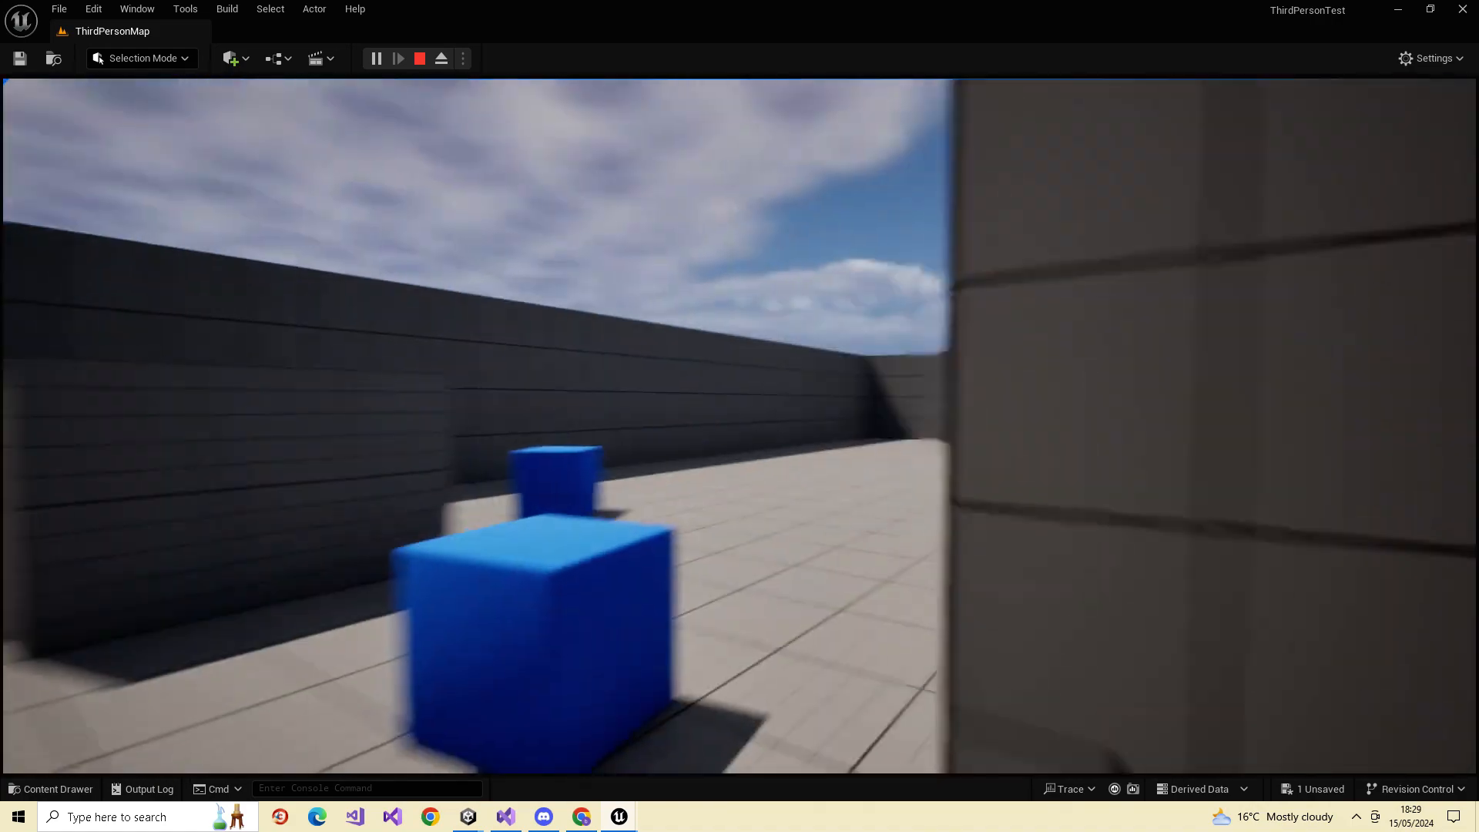
key("w")
key("Escape")
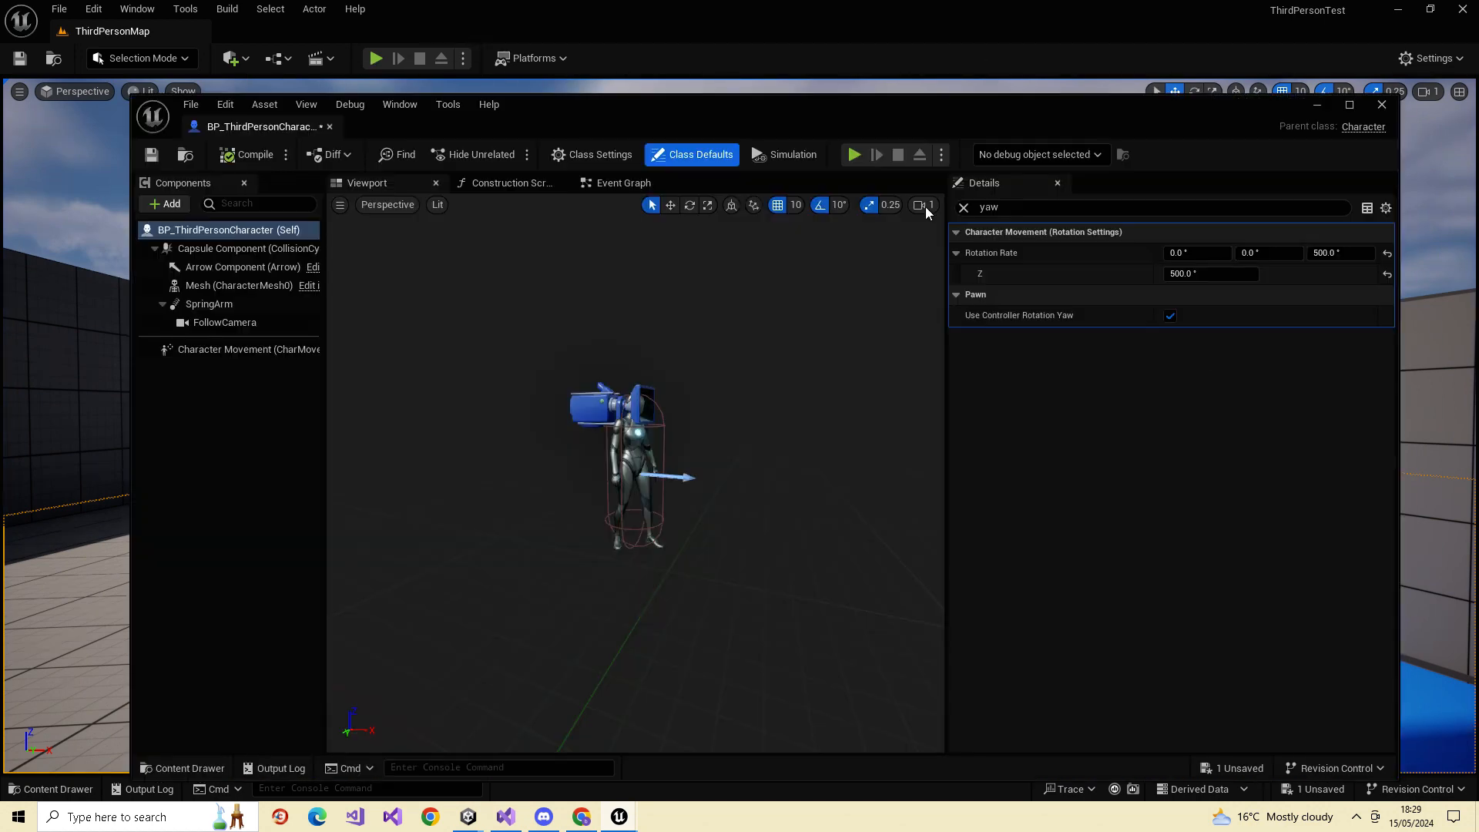
Disable Use Controller Rotation Yaw on the root and examine the unfiltered rotation settings of the Character Movement component
left_click(1170, 316)
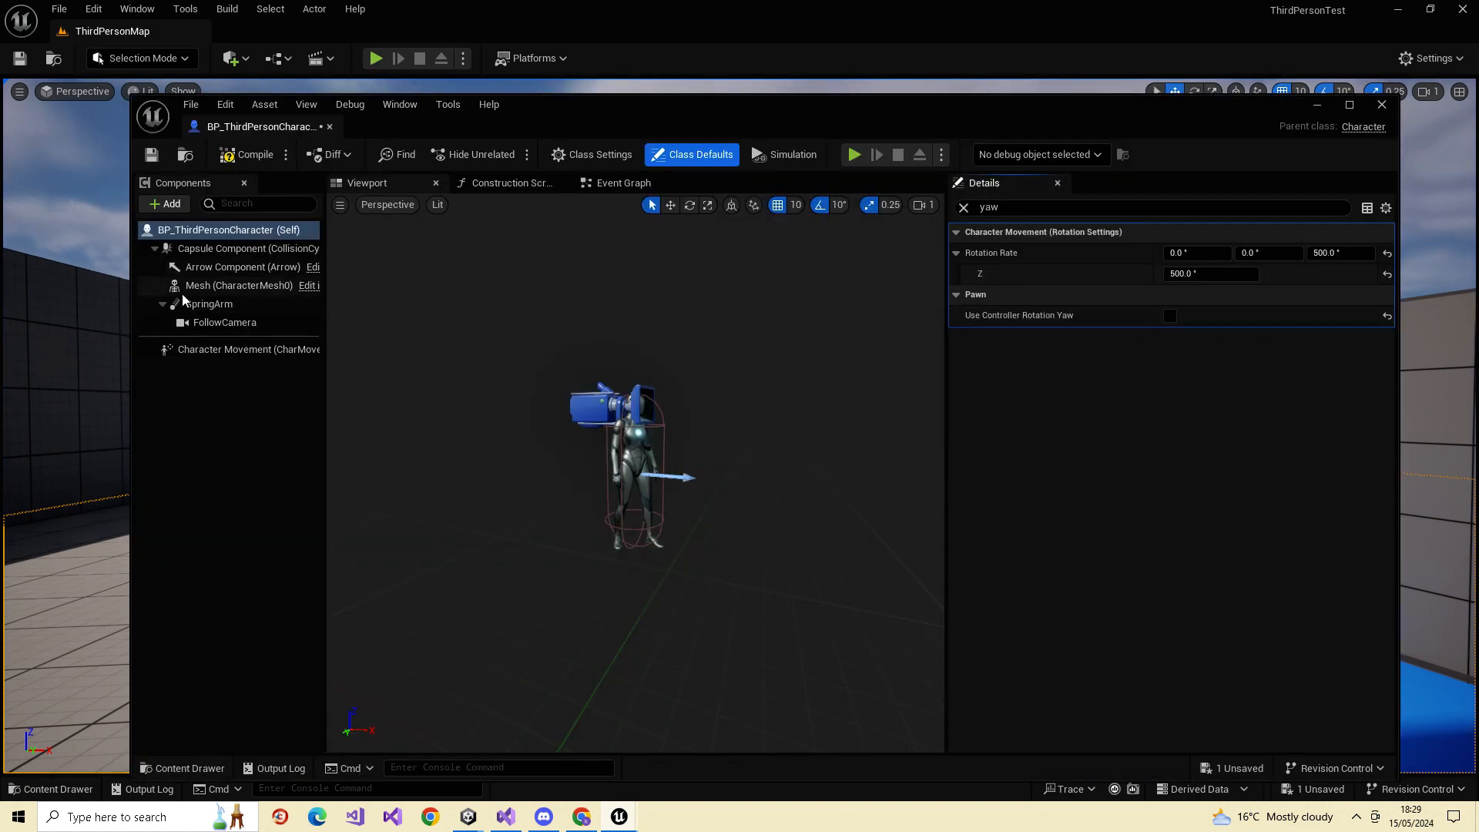
left_click(225, 349)
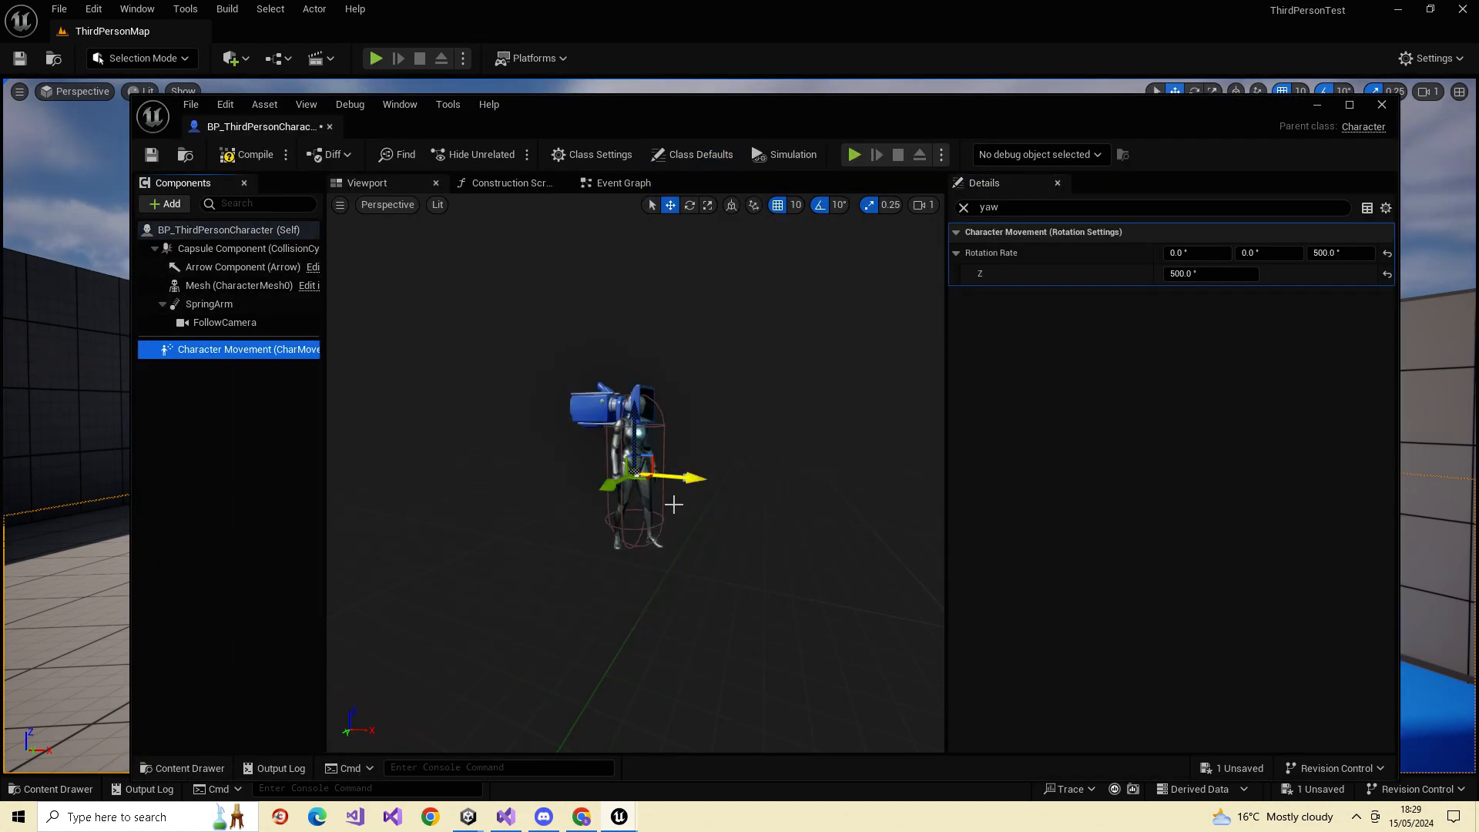
left_click(1052, 207)
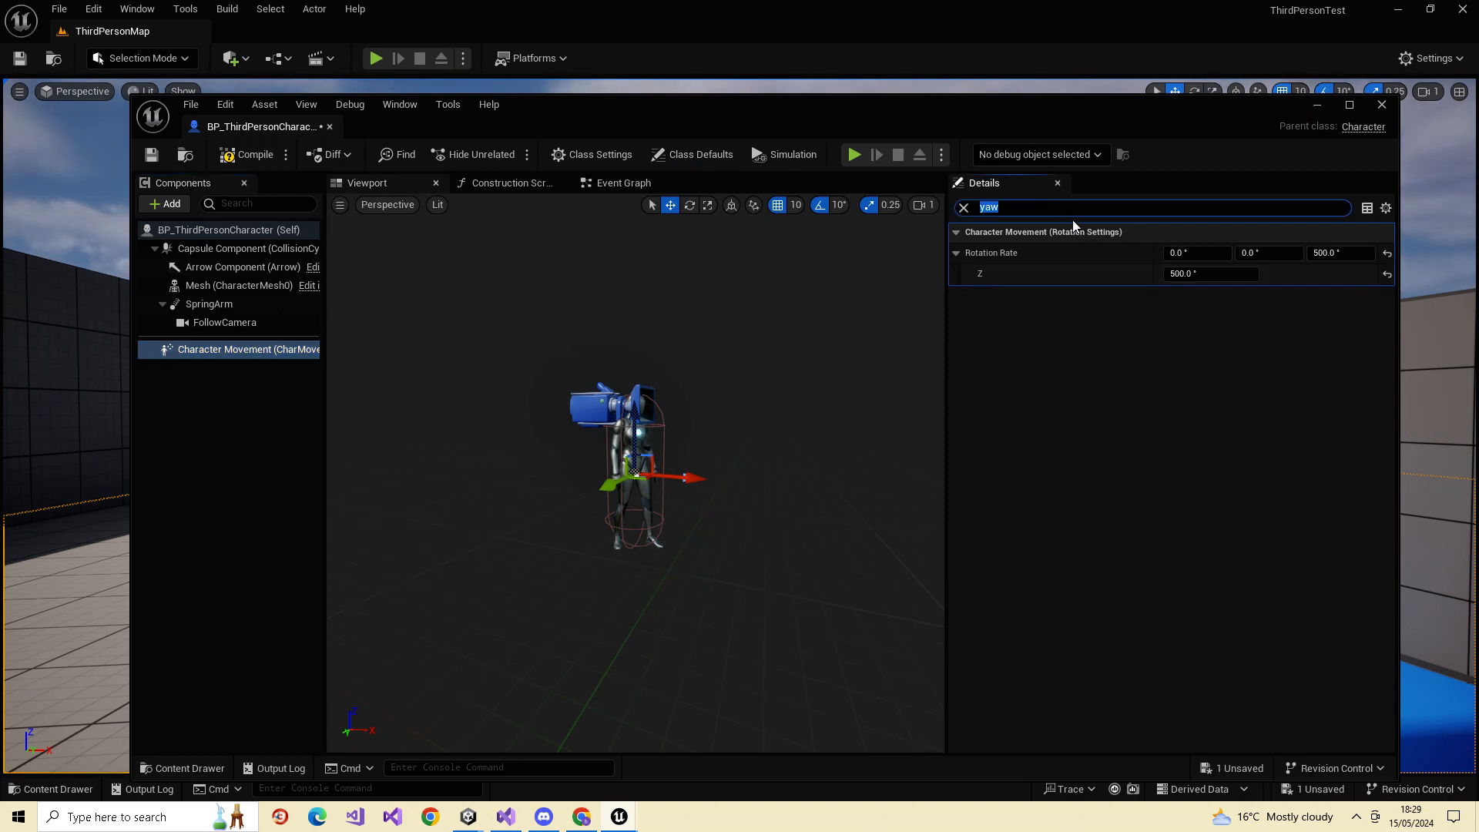
key("BackSpace")
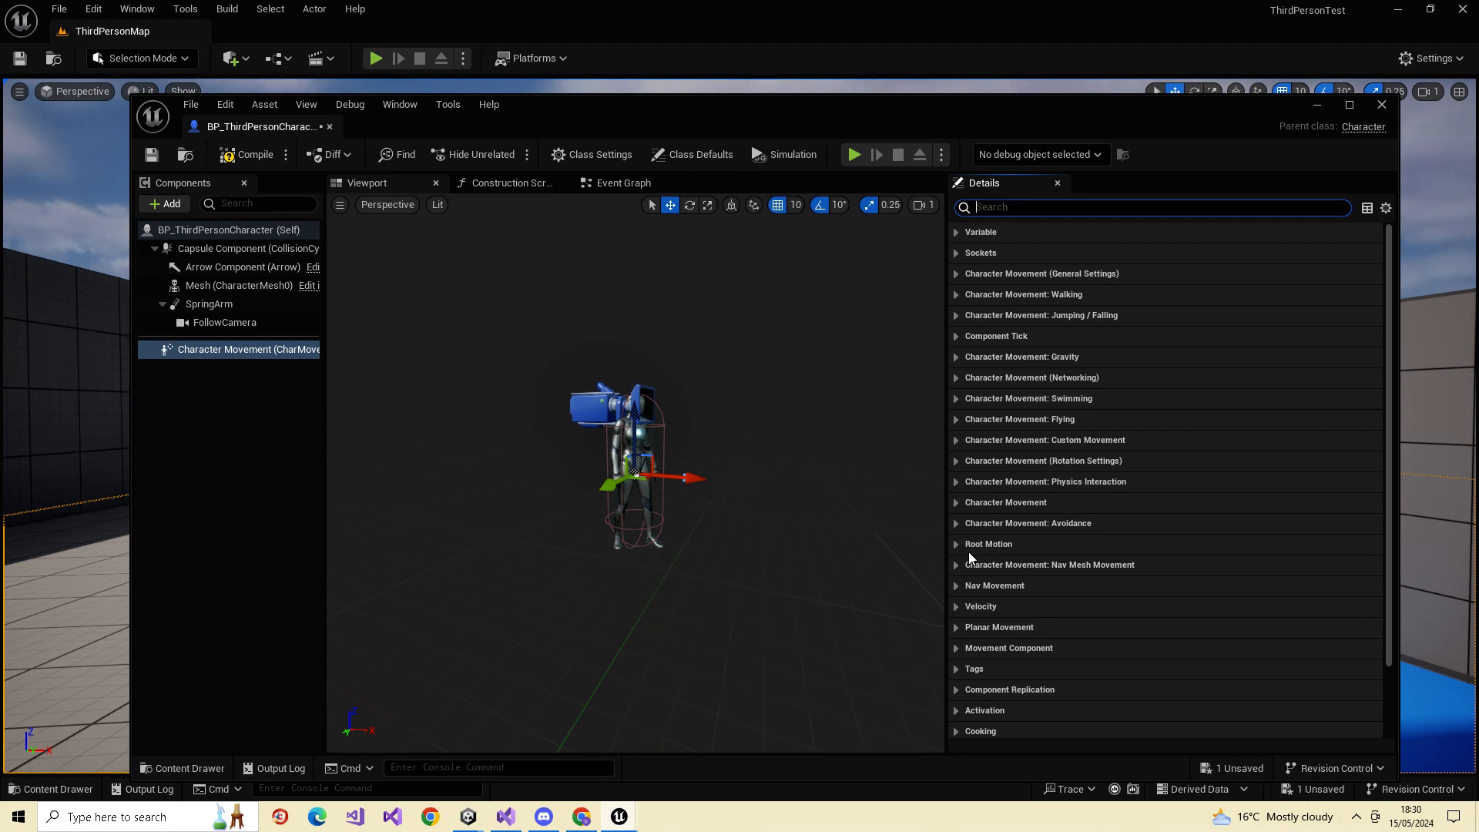
scroll(1040, 621, "down", 2)
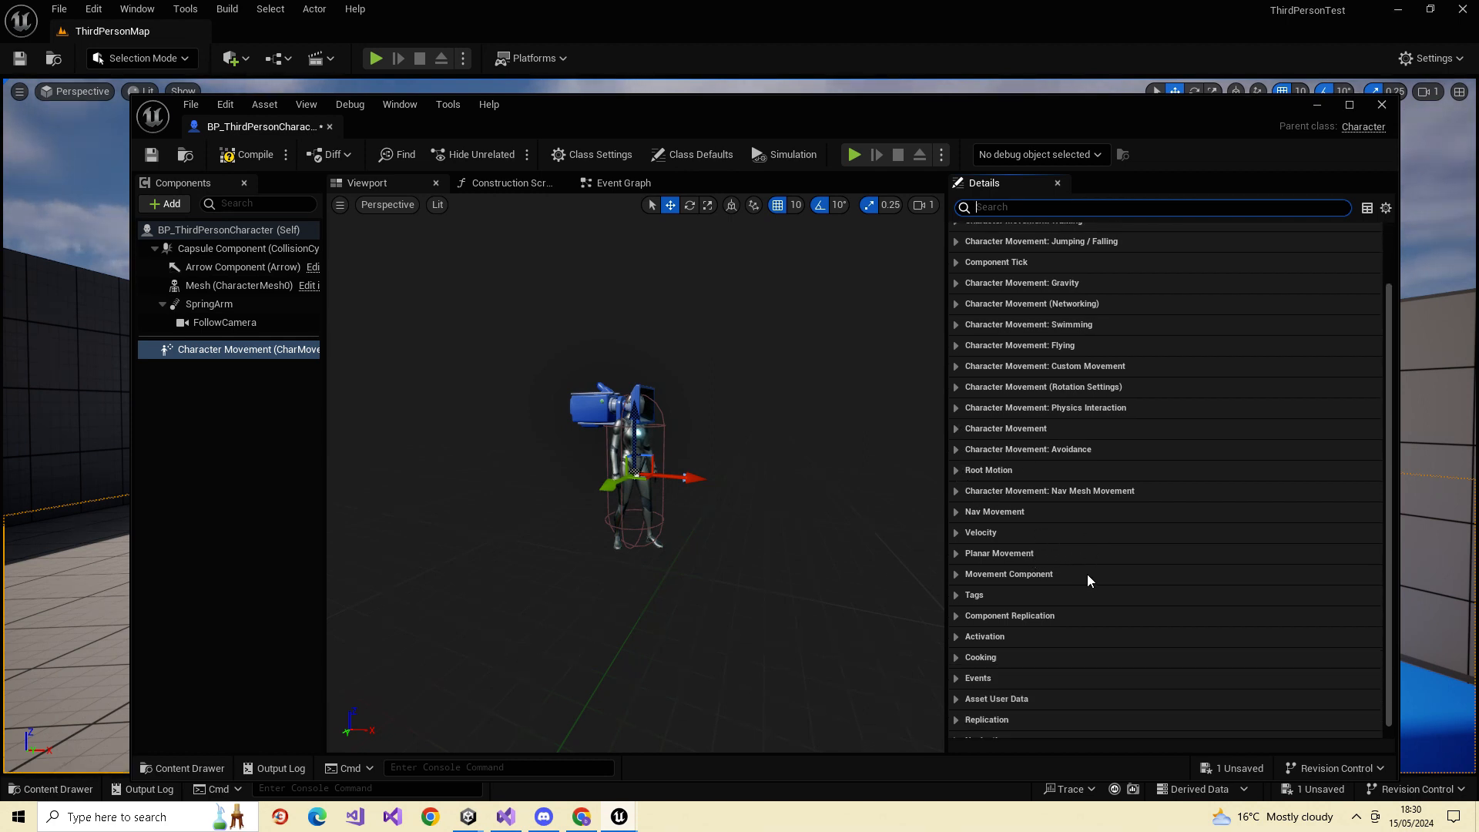
scroll(1089, 576, "up", 2)
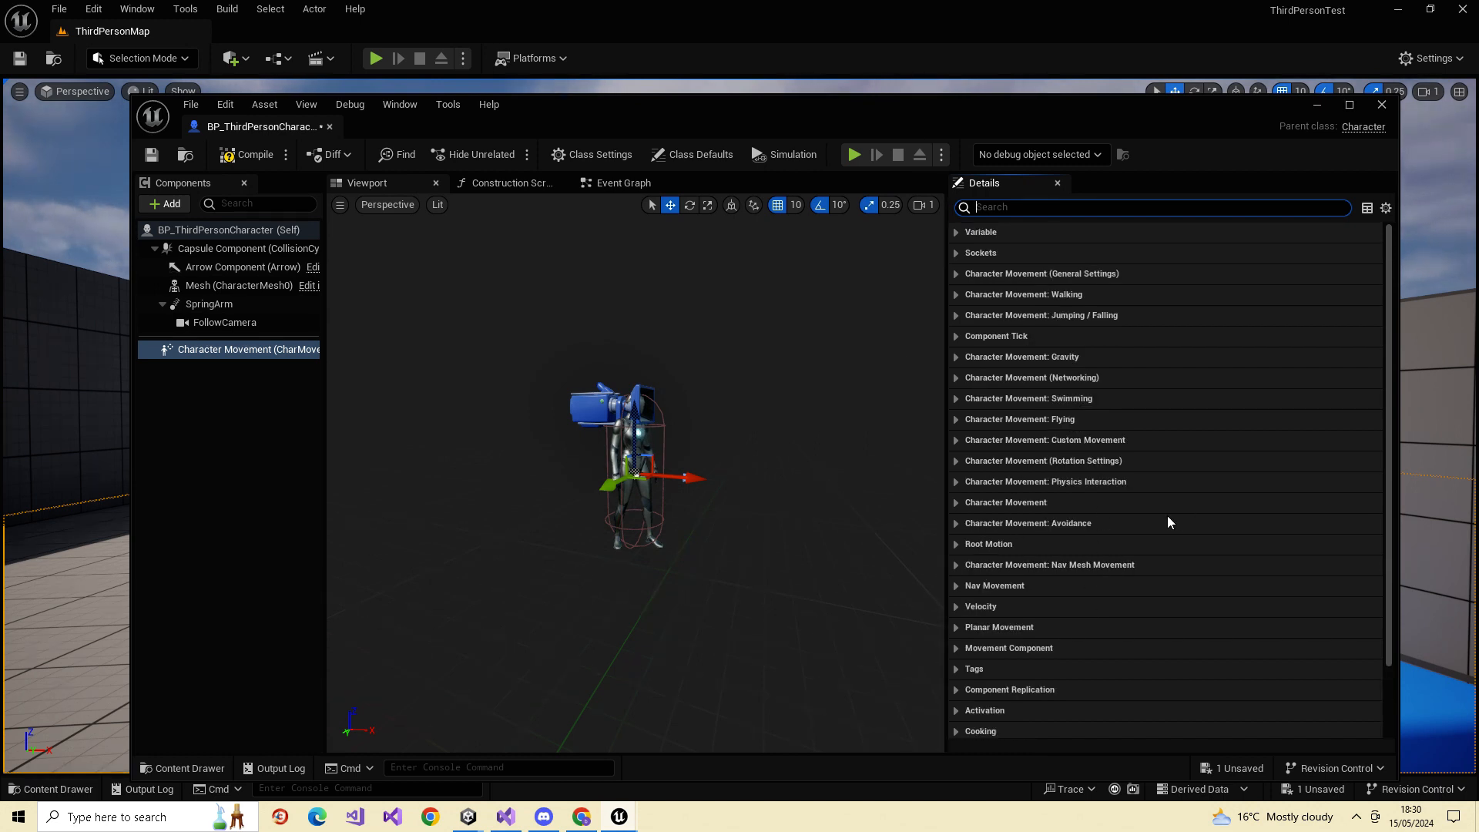
left_click(956, 462)
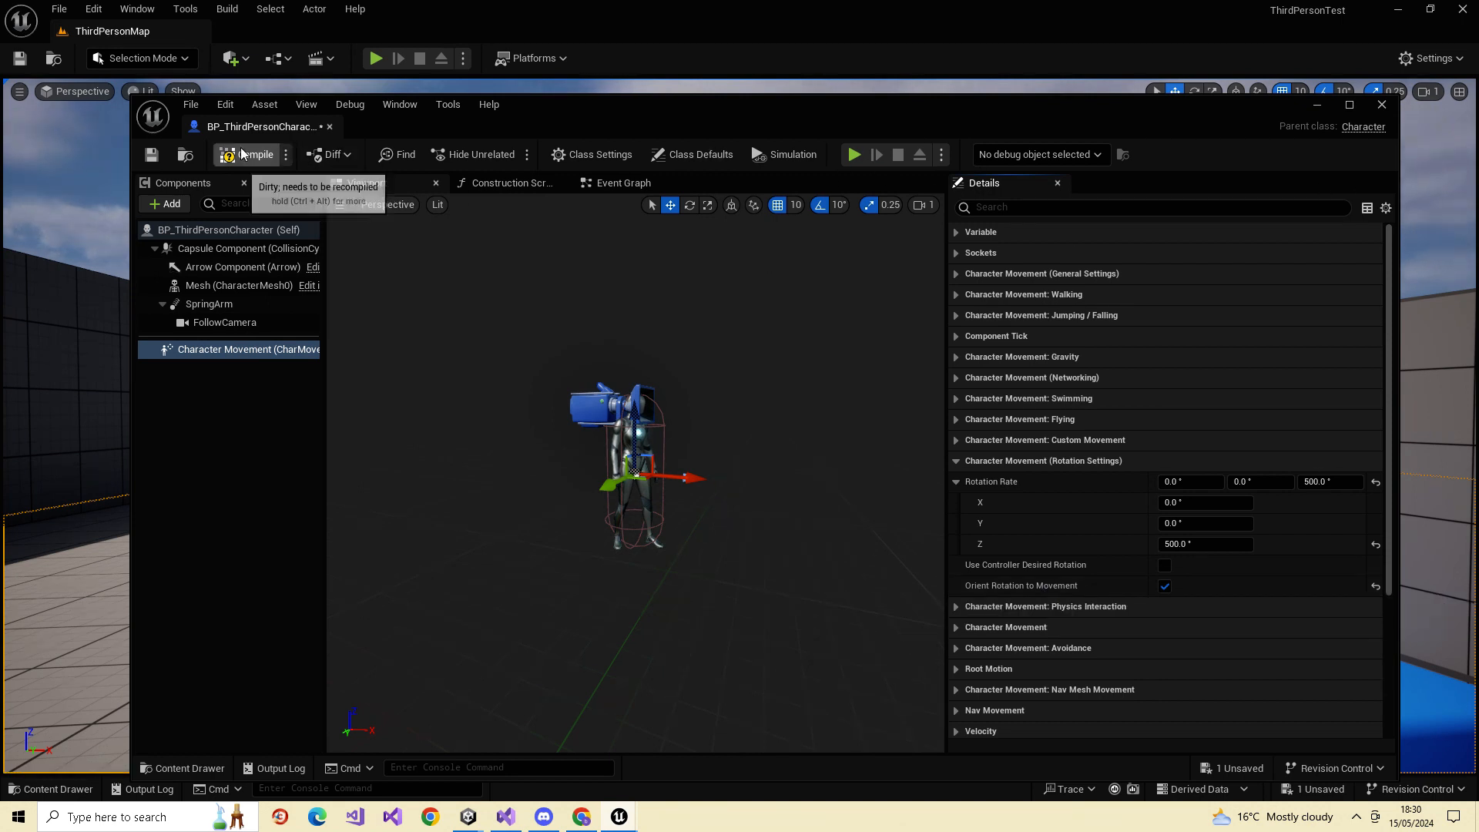
Filter the BP_ThirdPersonCharacter root's details for "yaw" and compile the blueprint
left_click(229, 230)
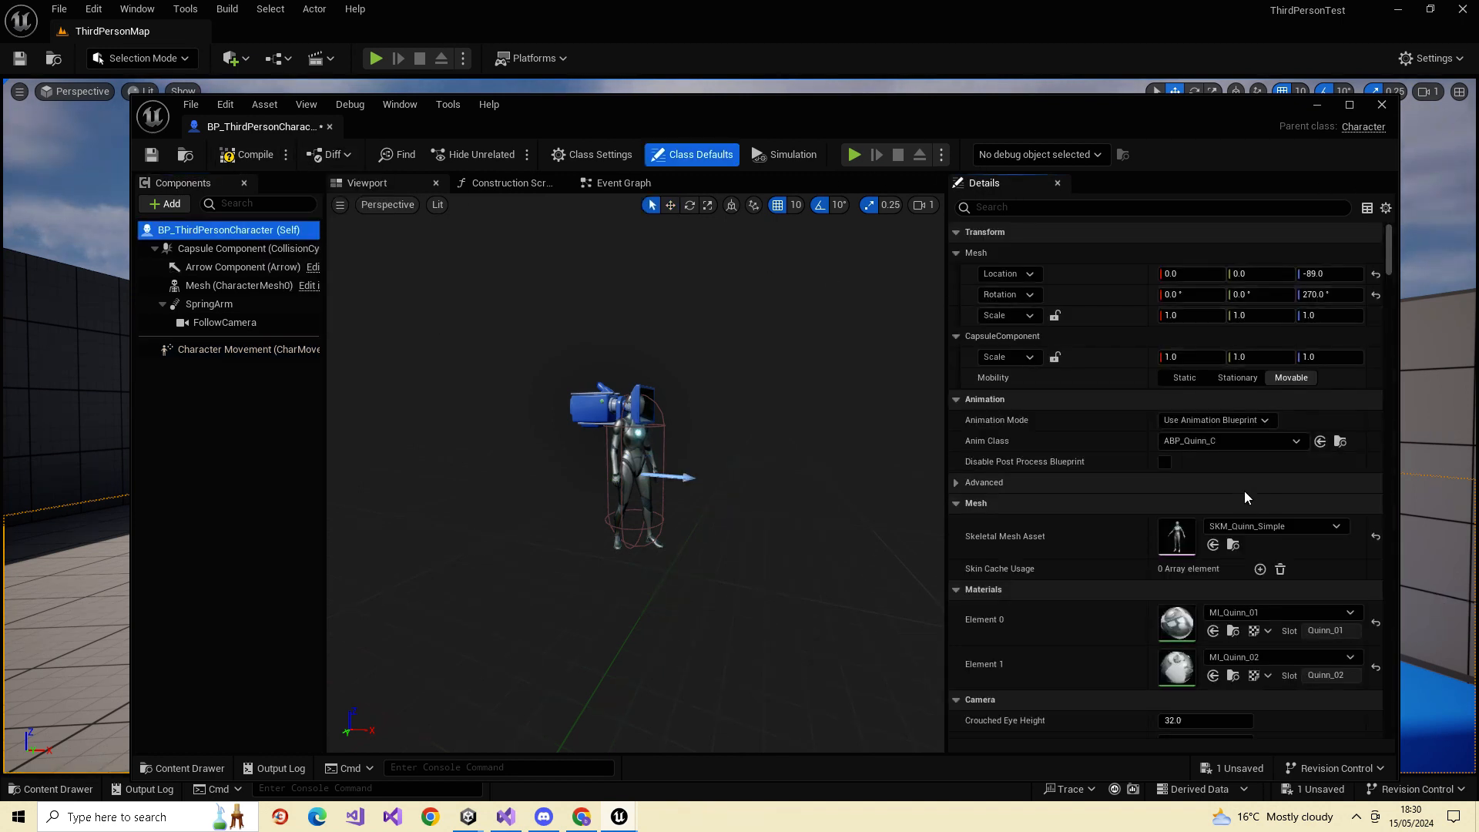
left_click(1034, 214)
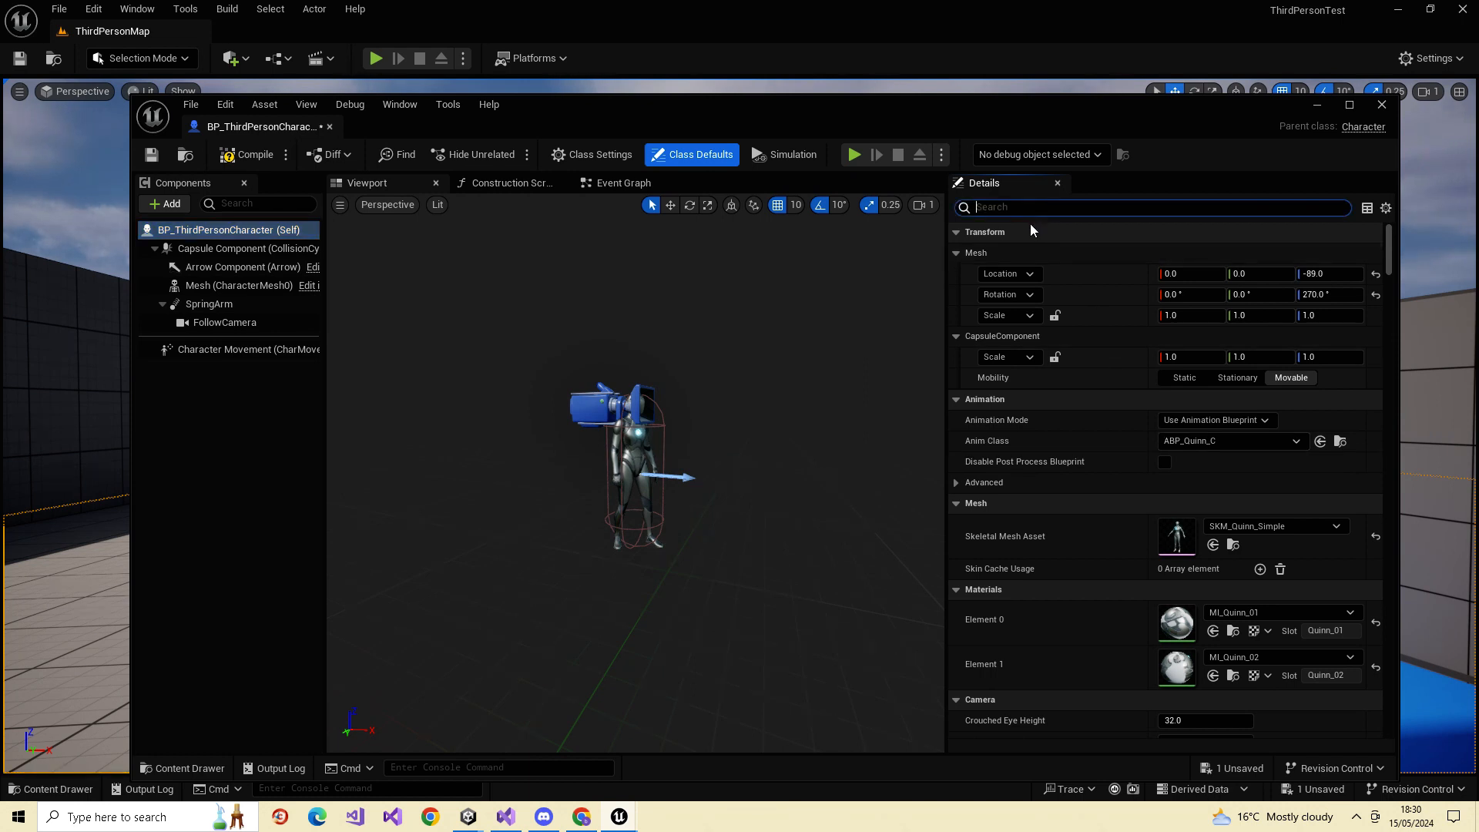
type("yaw")
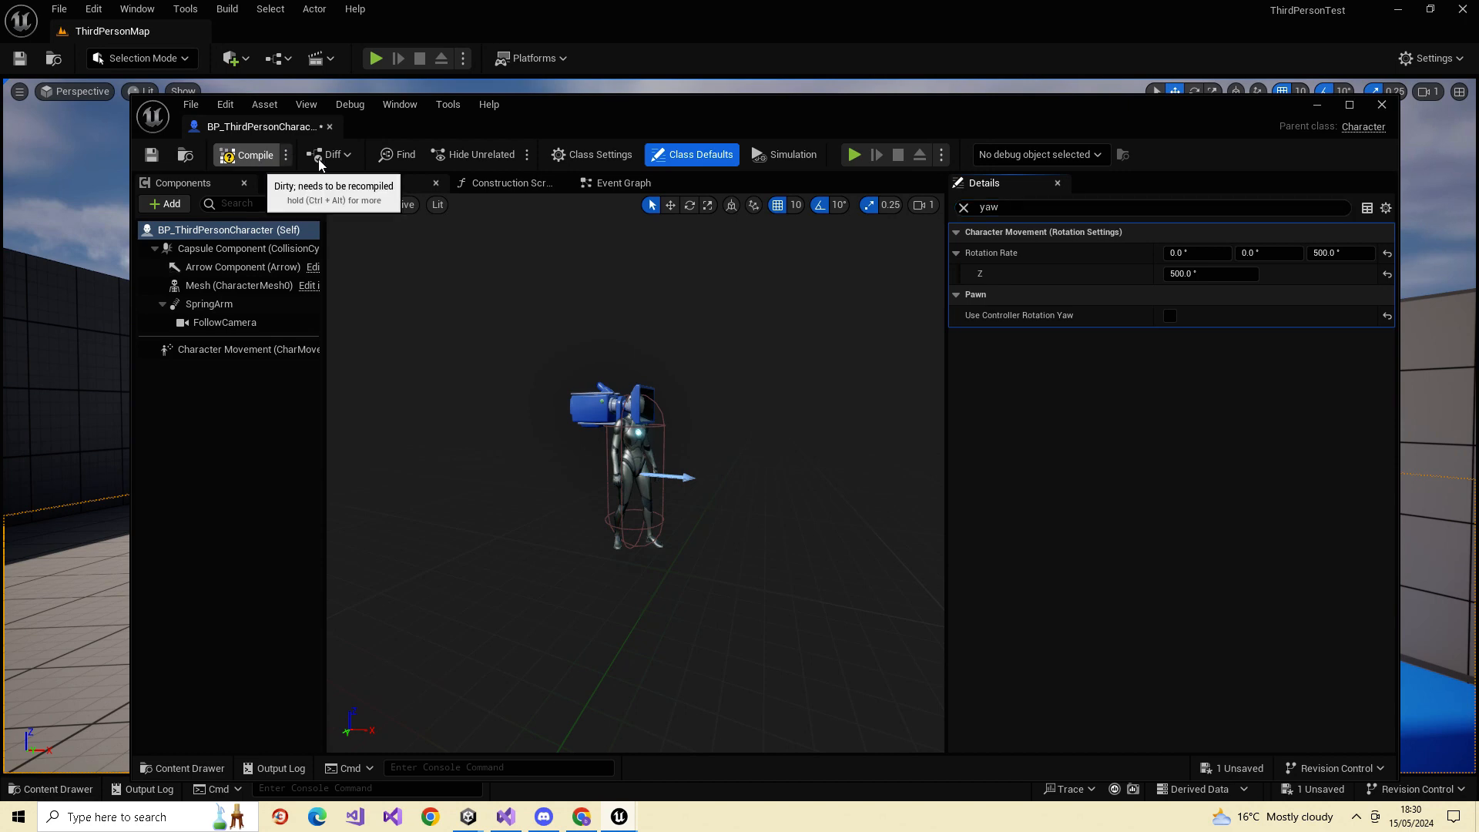
left_click(262, 153)
Play-test the level with controller yaw rotation disabled to examine the camera's turning, and stop the session
left_click(855, 157)
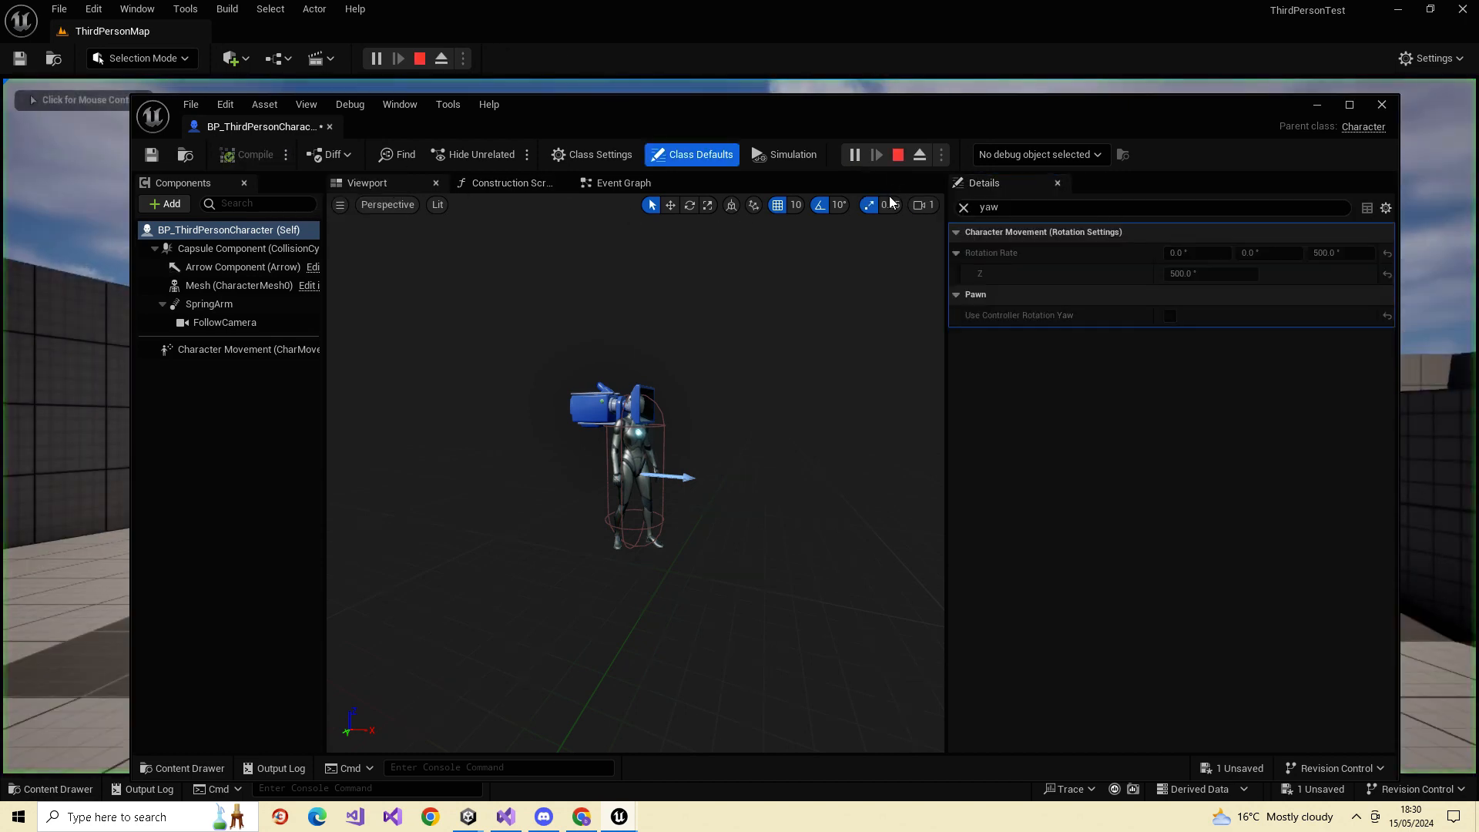
left_click(1469, 316)
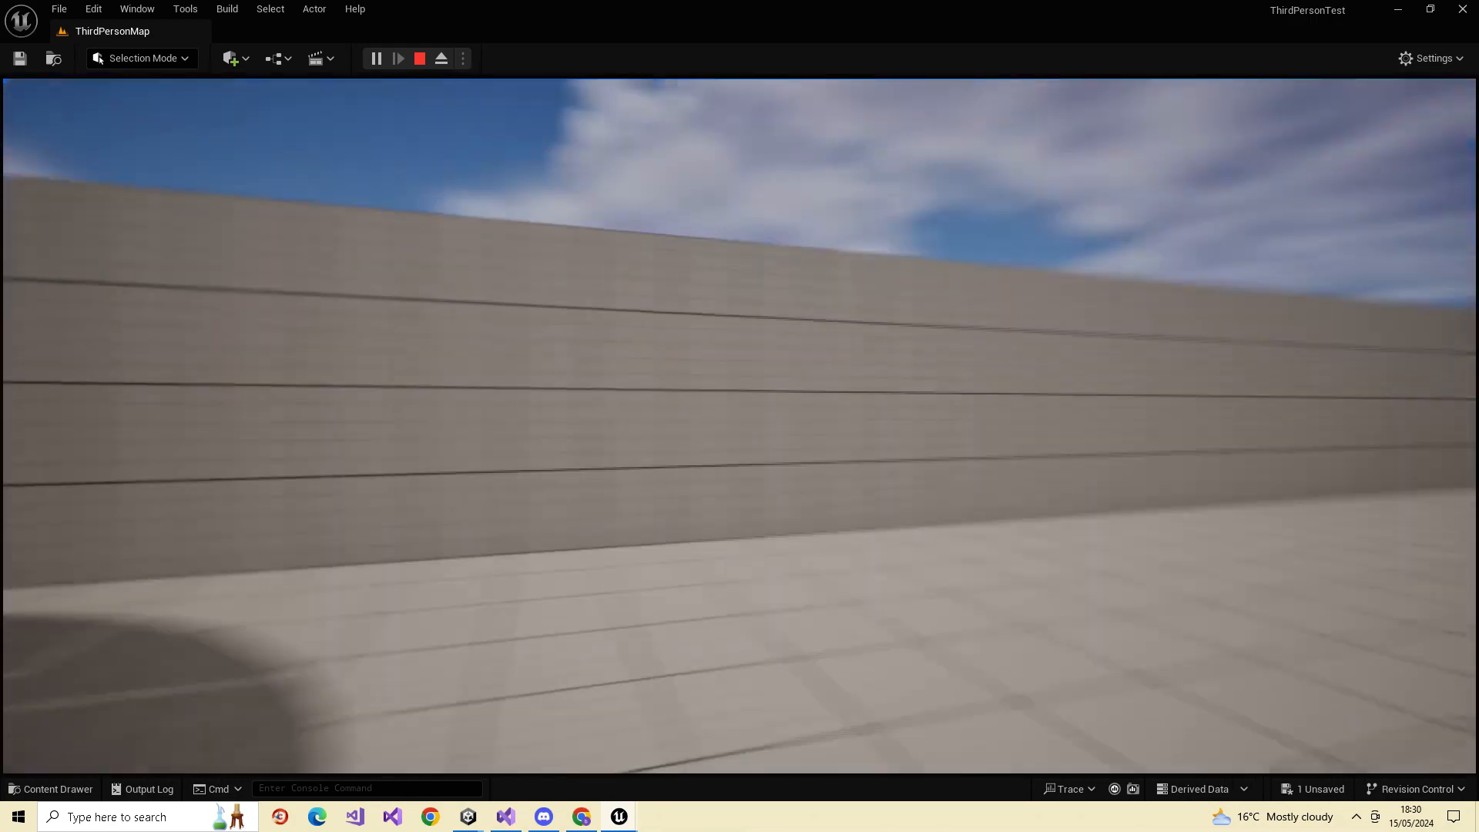
key("Escape")
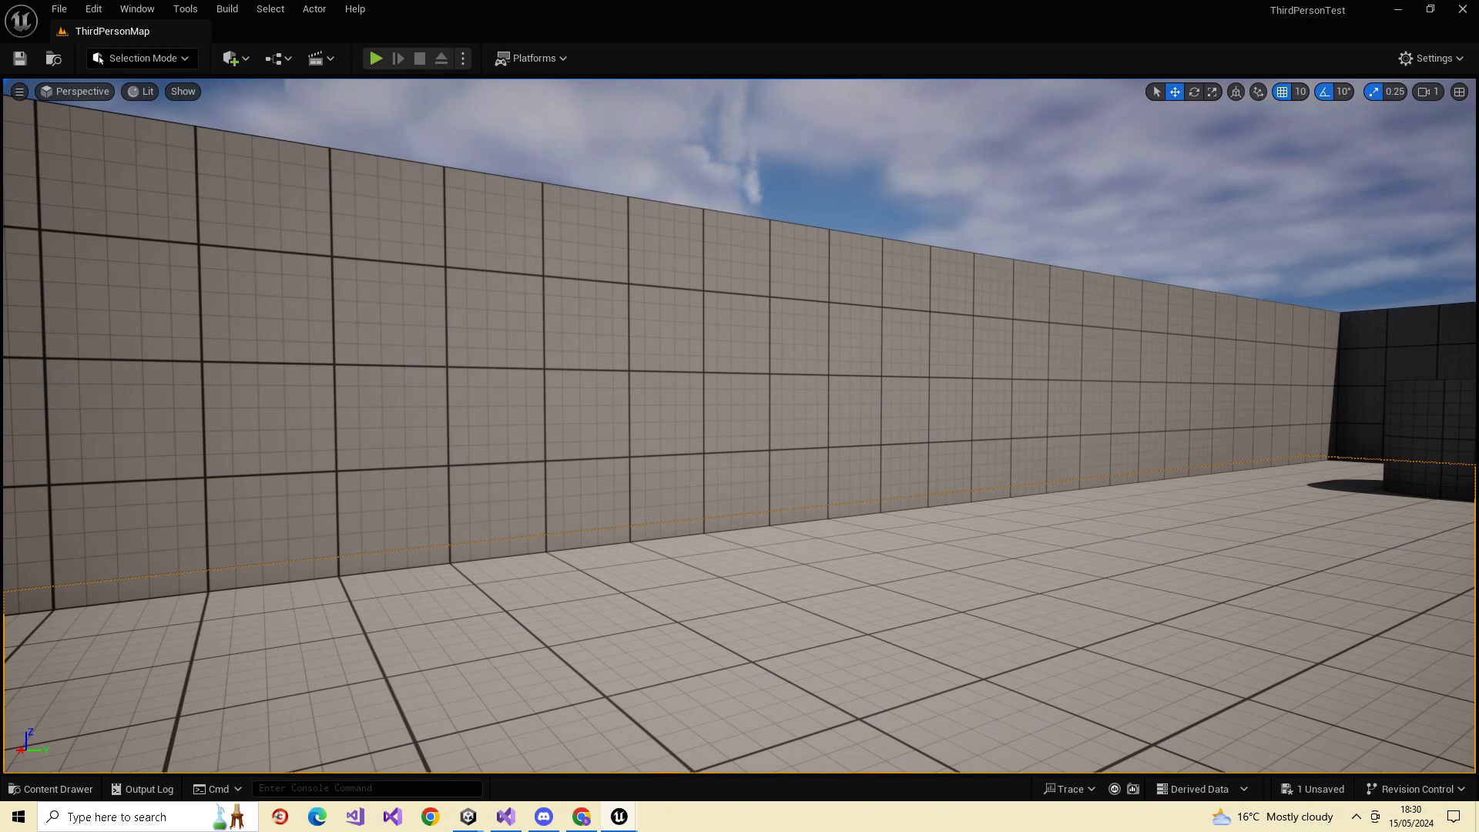
Re-enable Use Controller Rotation Yaw on the character root, play-test ThirdPersonMap by running around the walls and blocks, and stop the session
left_click_drag(1478, 176, 862, 82)
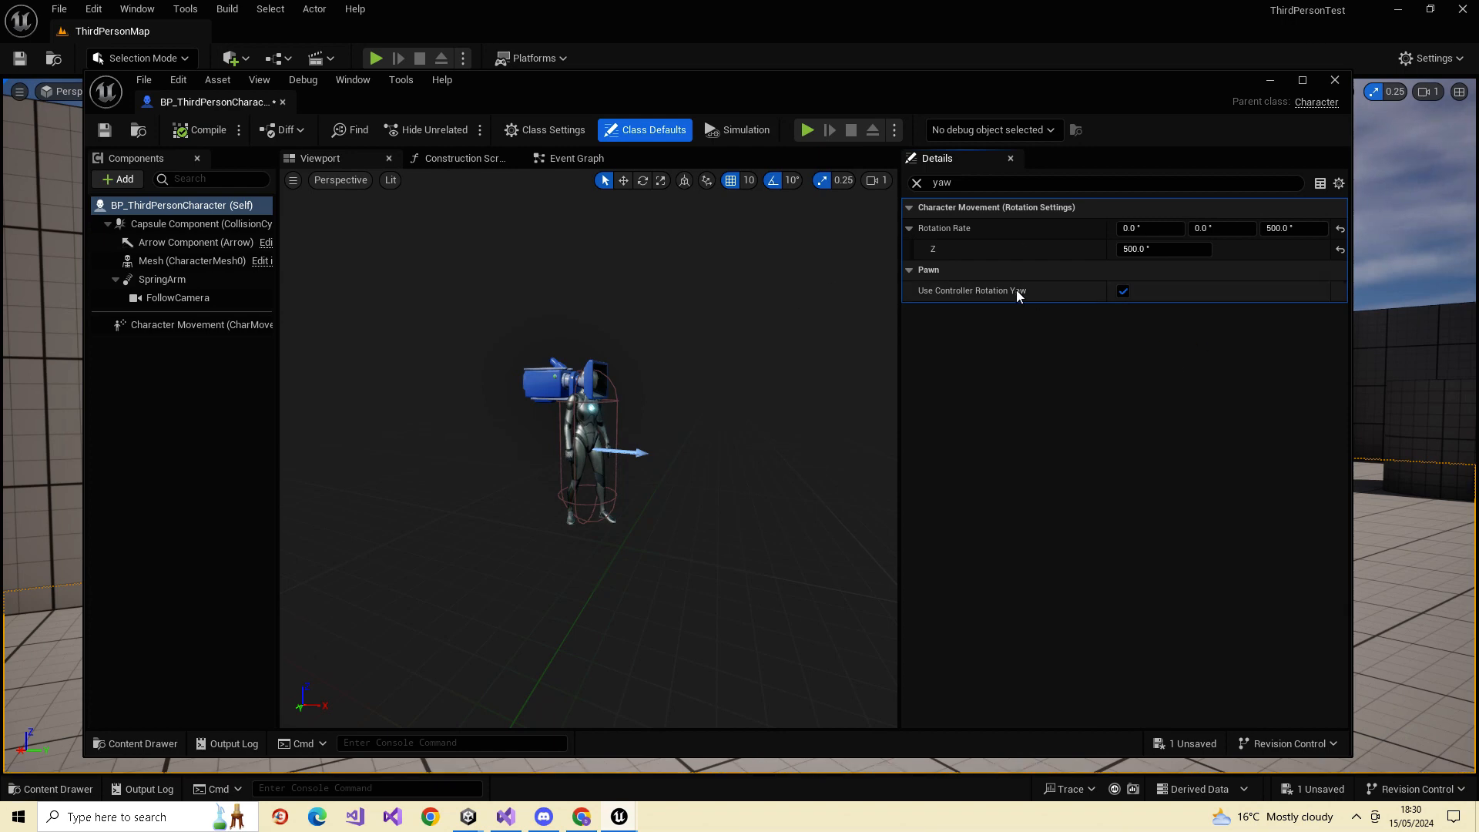
left_click(806, 129)
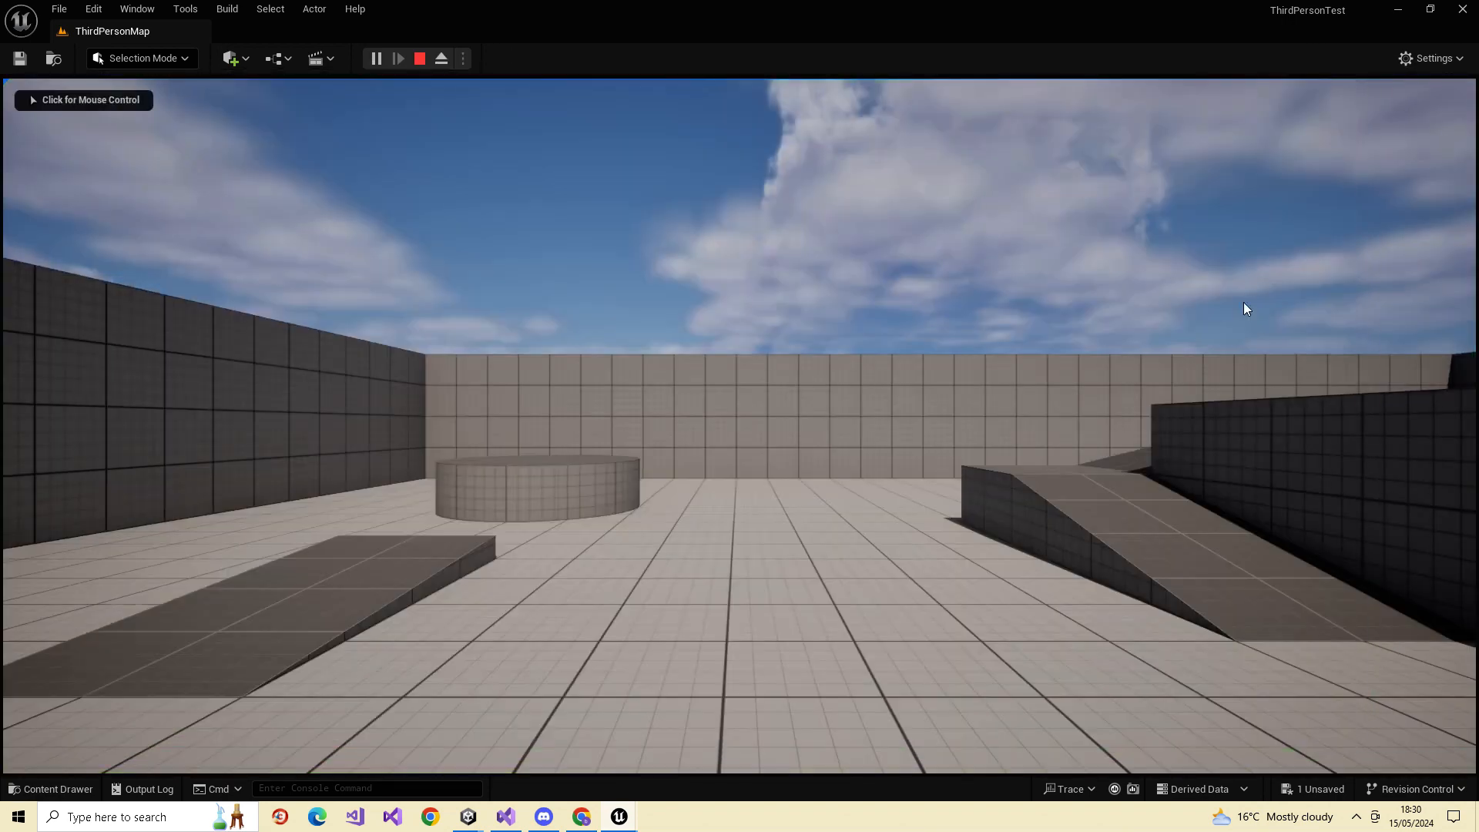
left_click(1243, 302)
key("w")
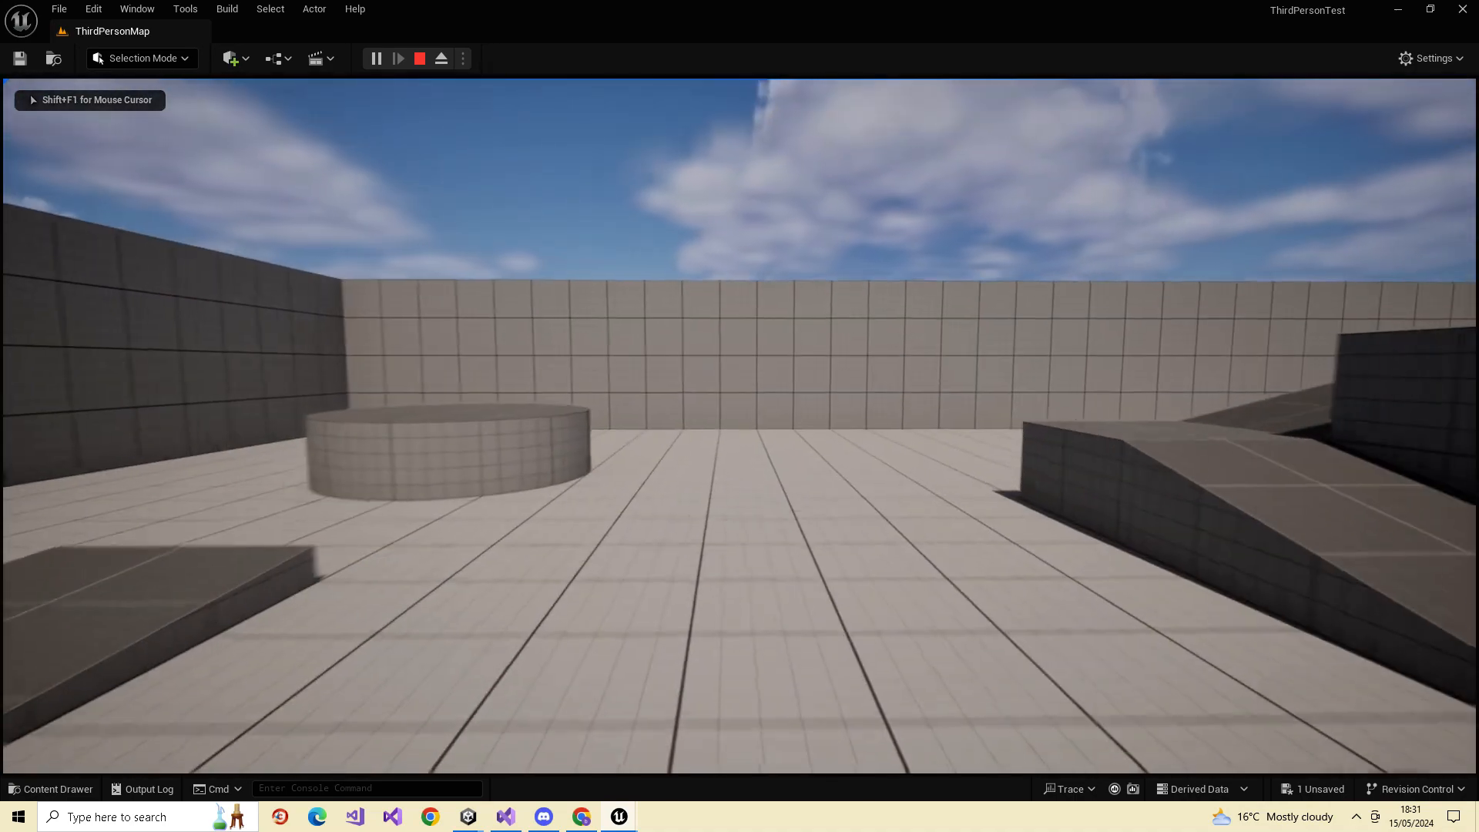
key("w")
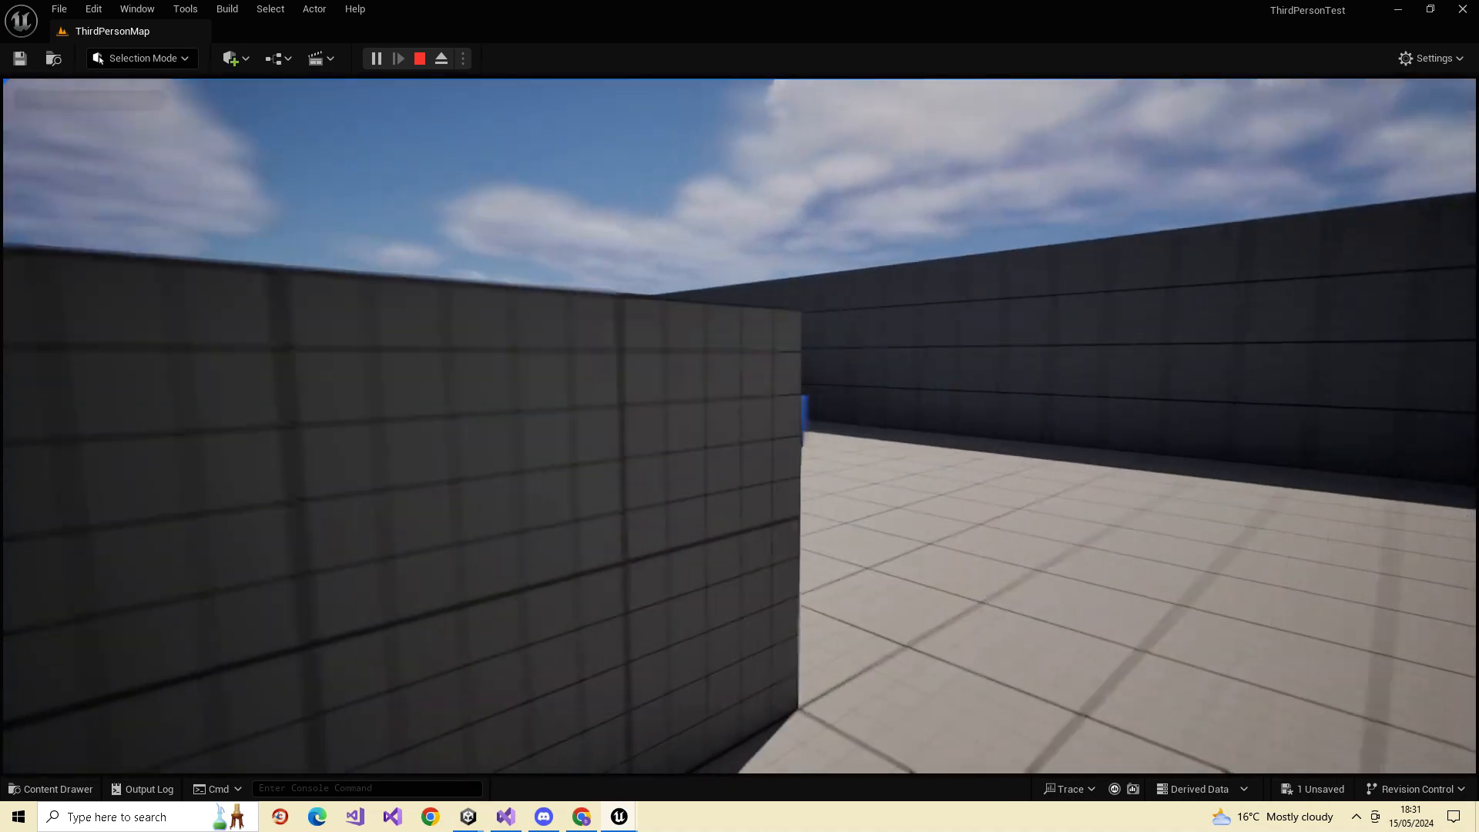
key("w")
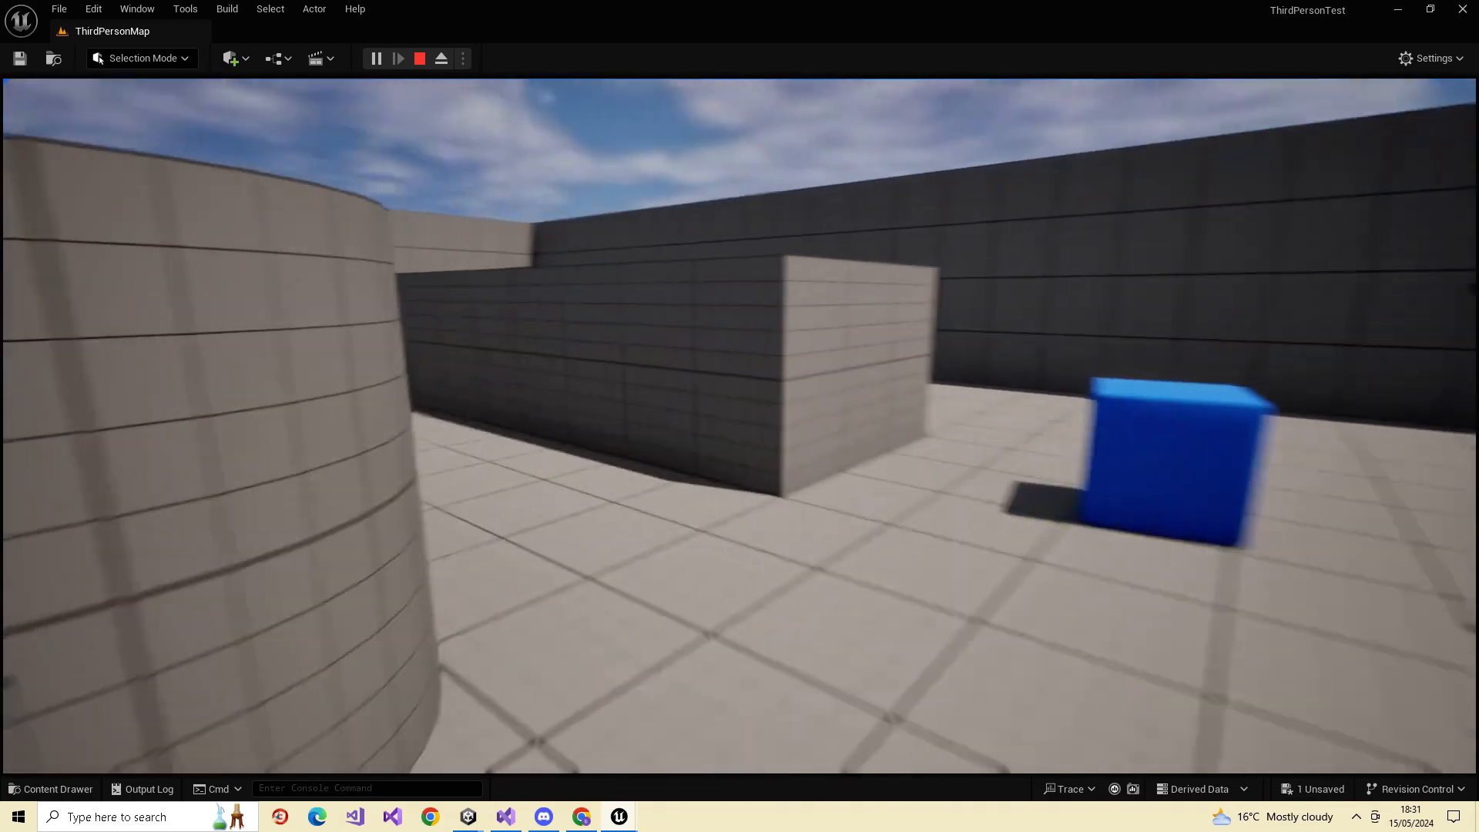
key("w")
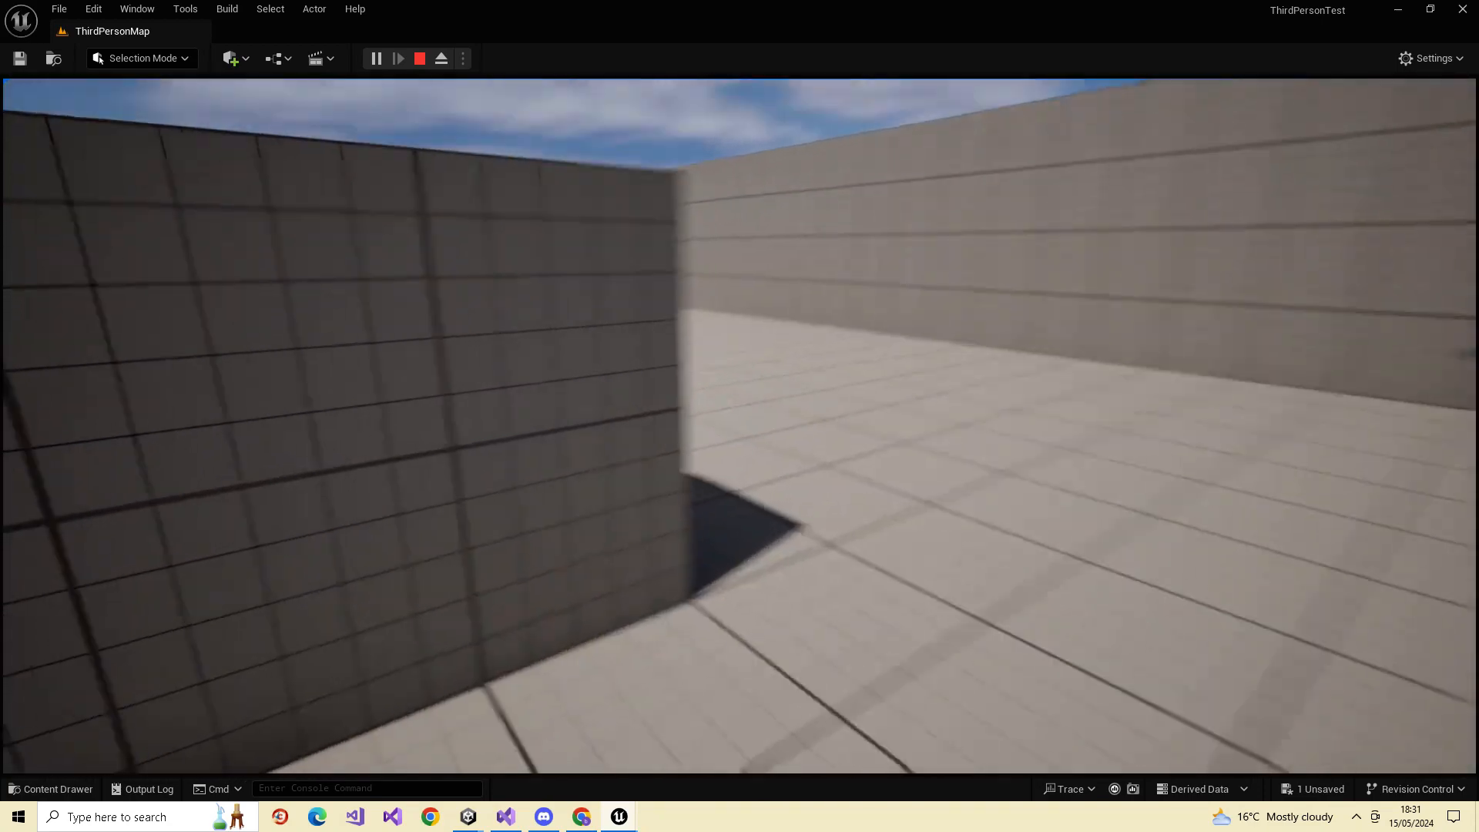
key("w")
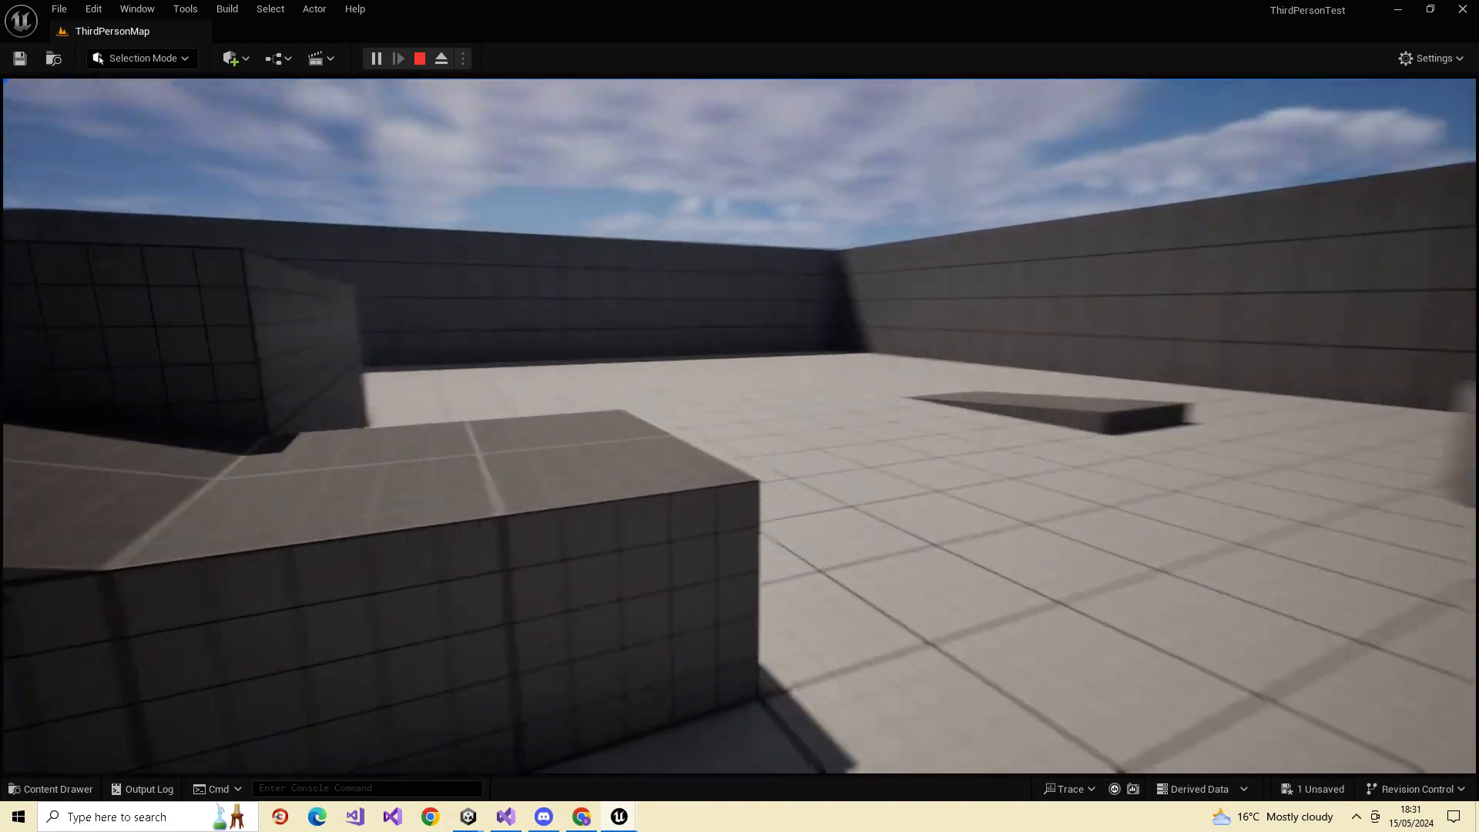
key("w")
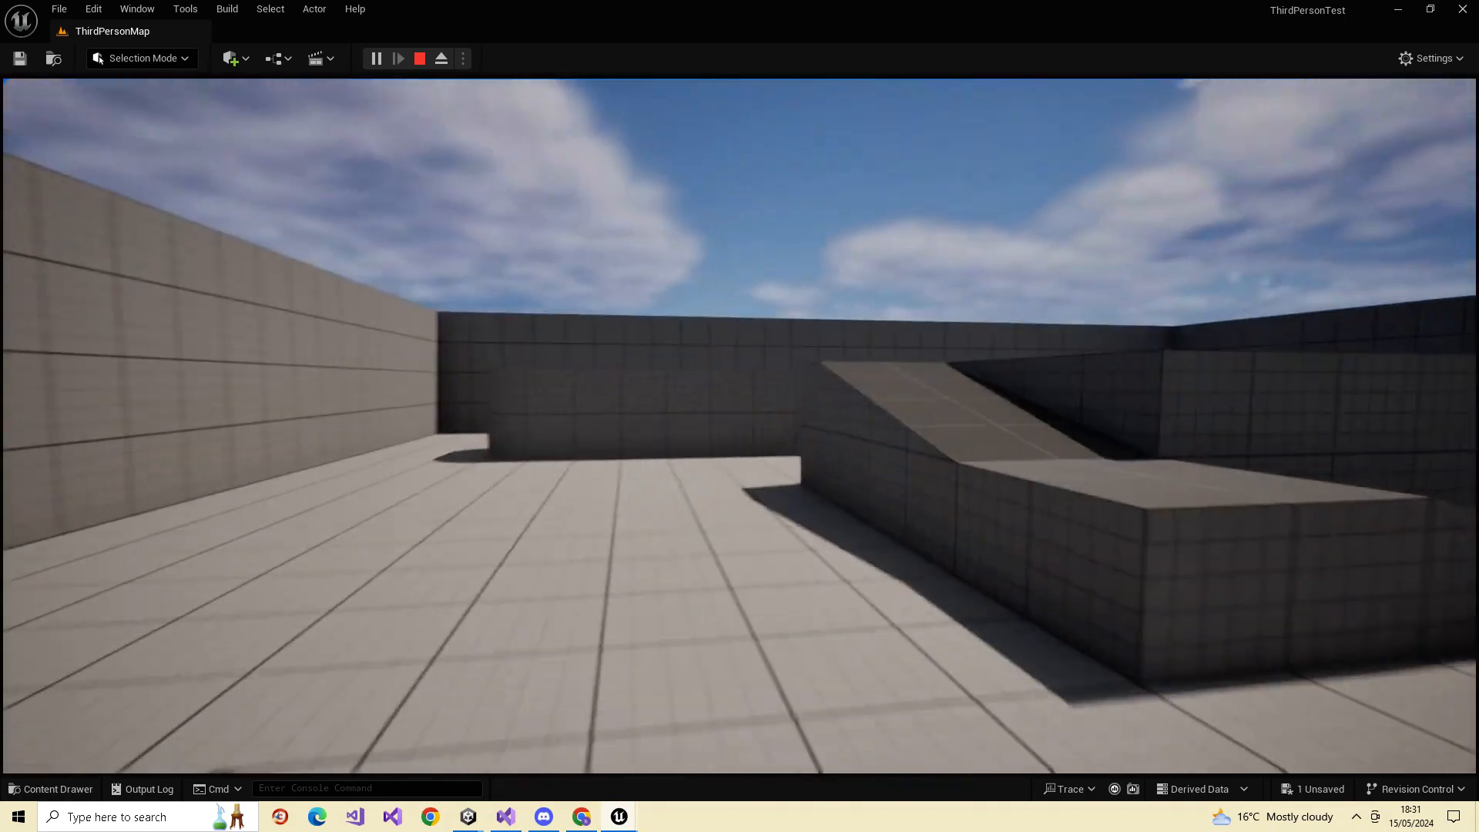
key("w")
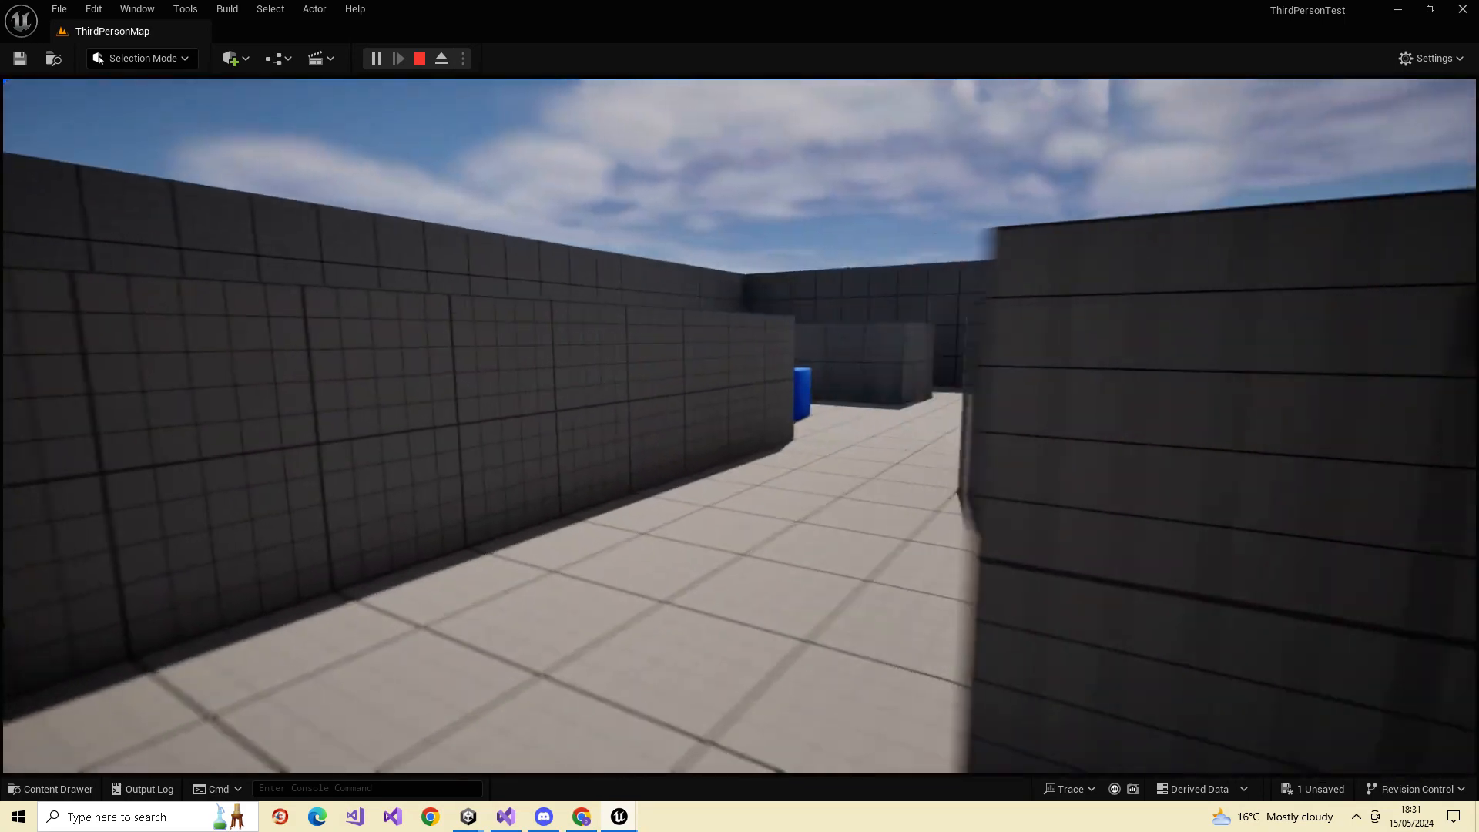
key("w")
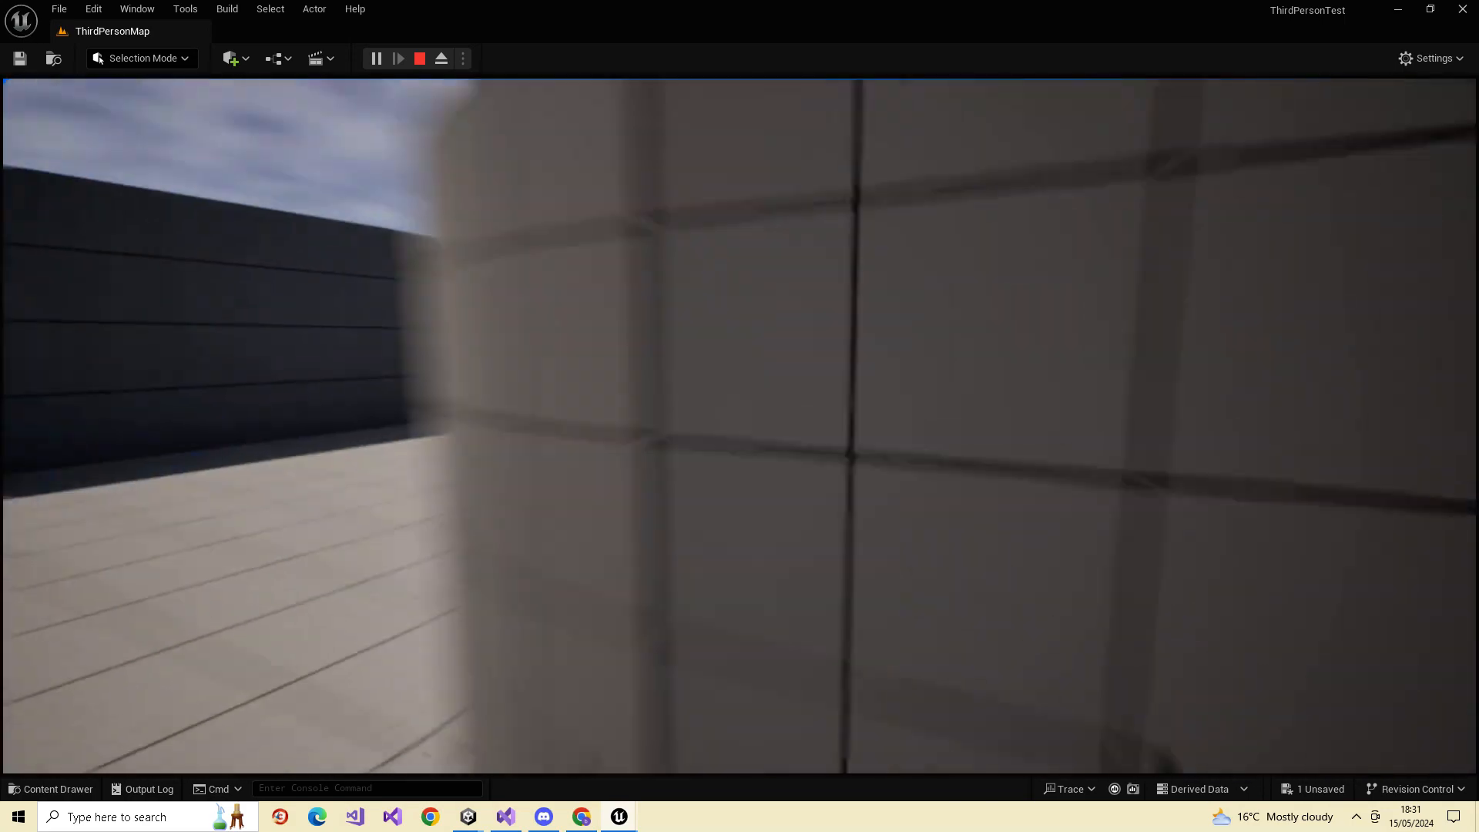
key("w")
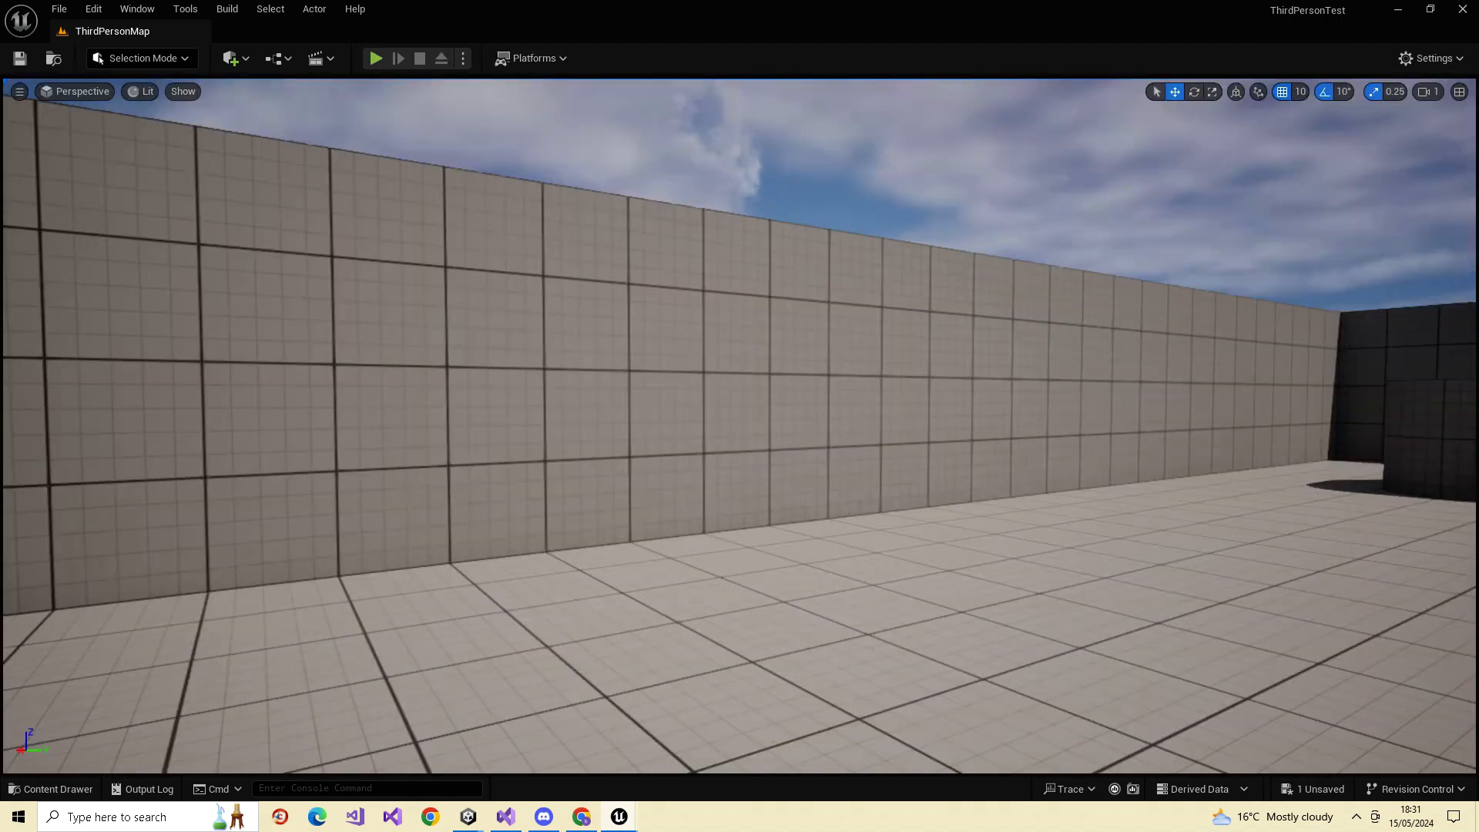
key("Escape")
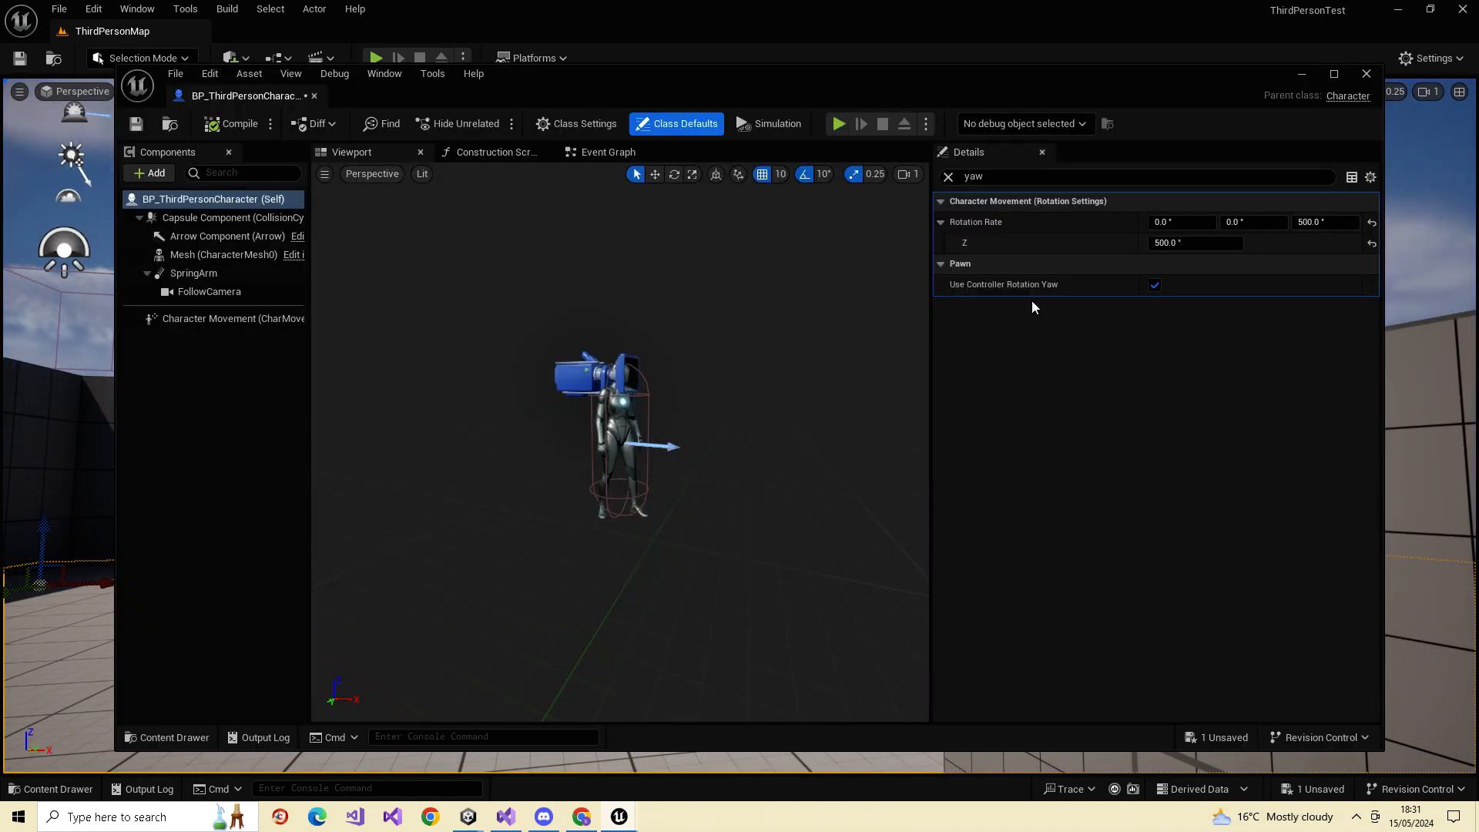
Set the SpringArm's Camera Rotation Lag Speed to 20.0 and compile the blueprint
left_click(193, 273)
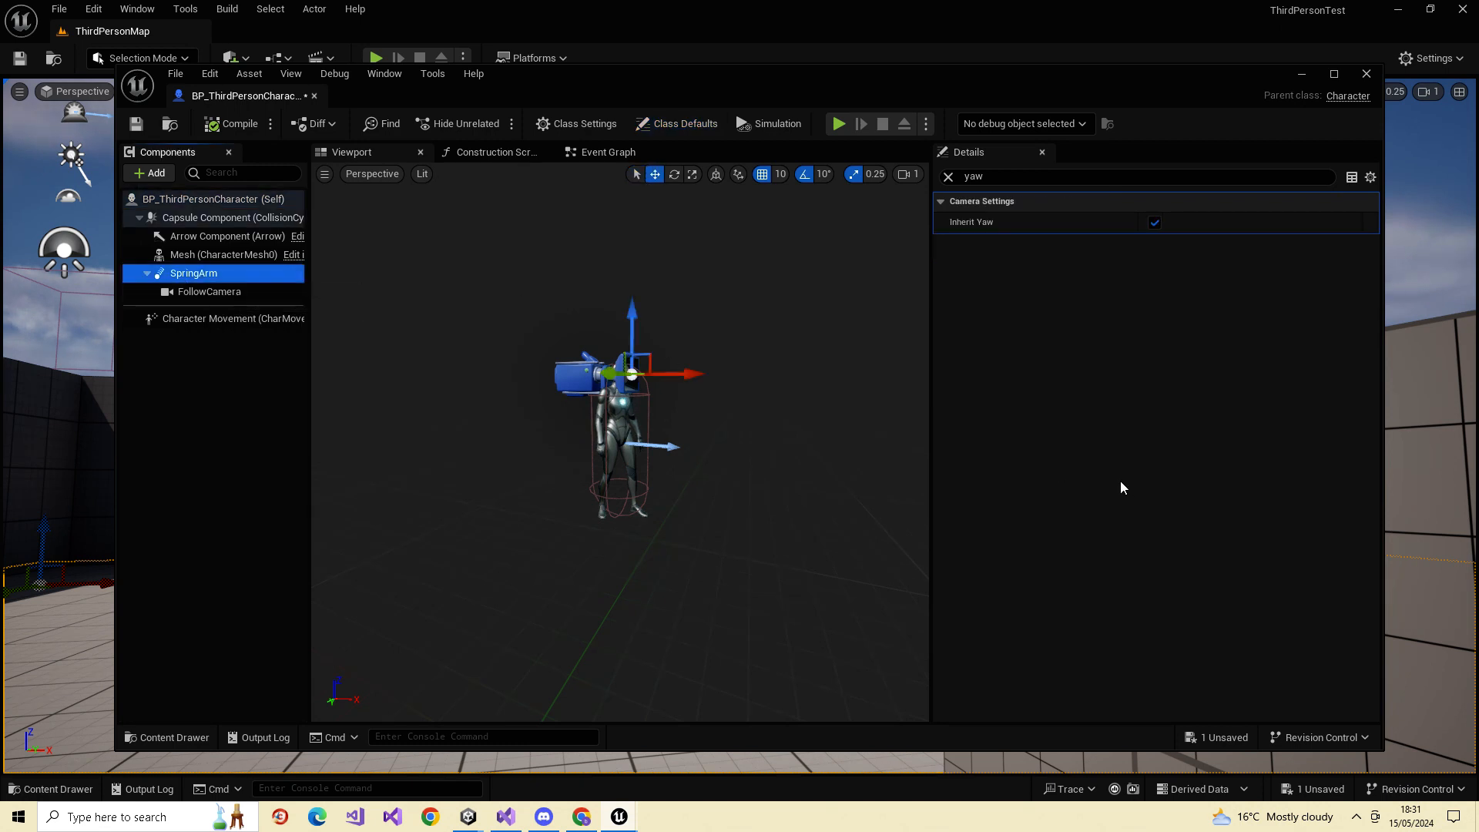
left_click(948, 177)
type("lag")
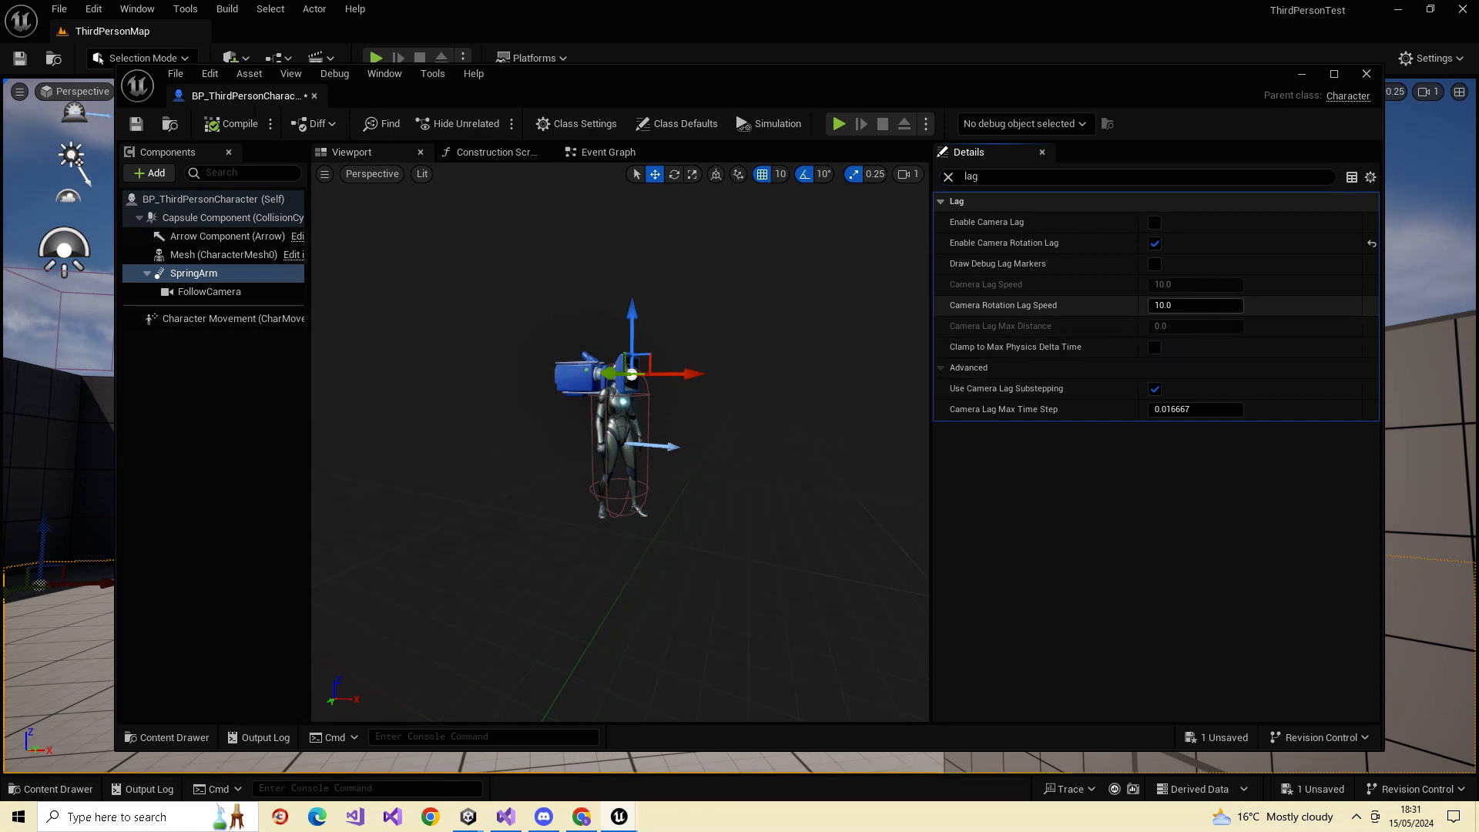
mouse_move(1033, 307)
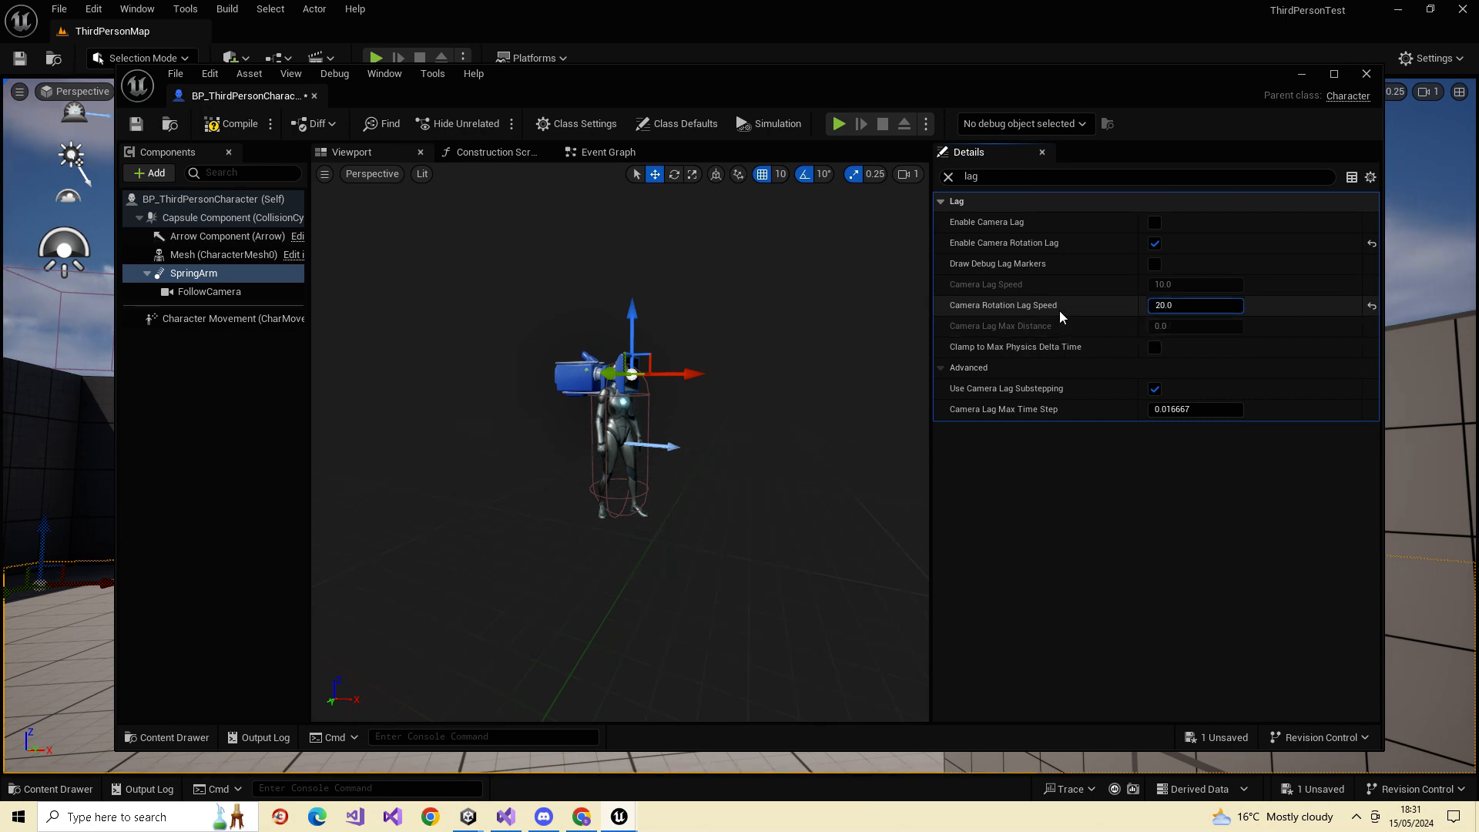
left_click(1211, 497)
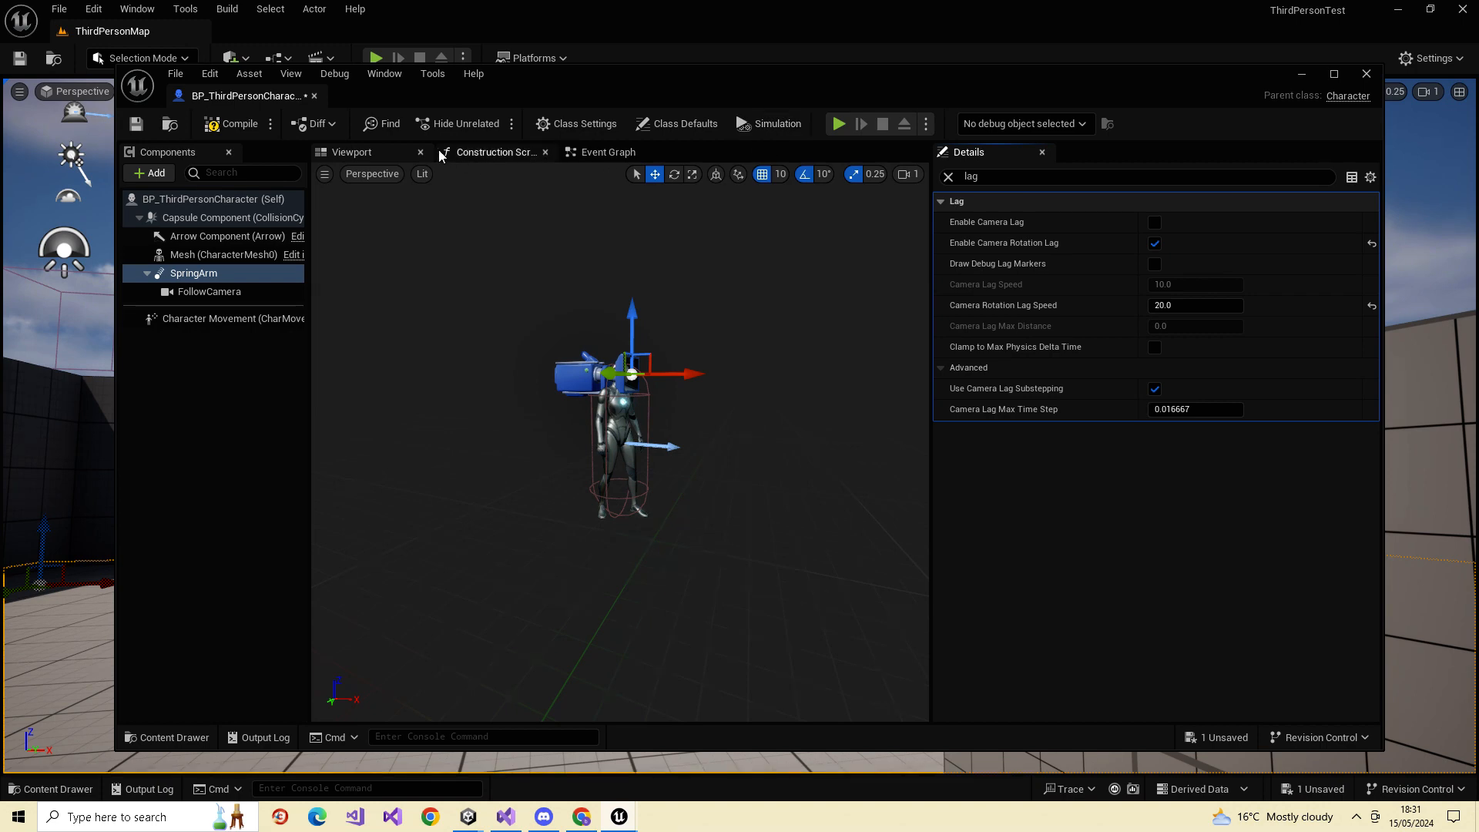
left_click(210, 126)
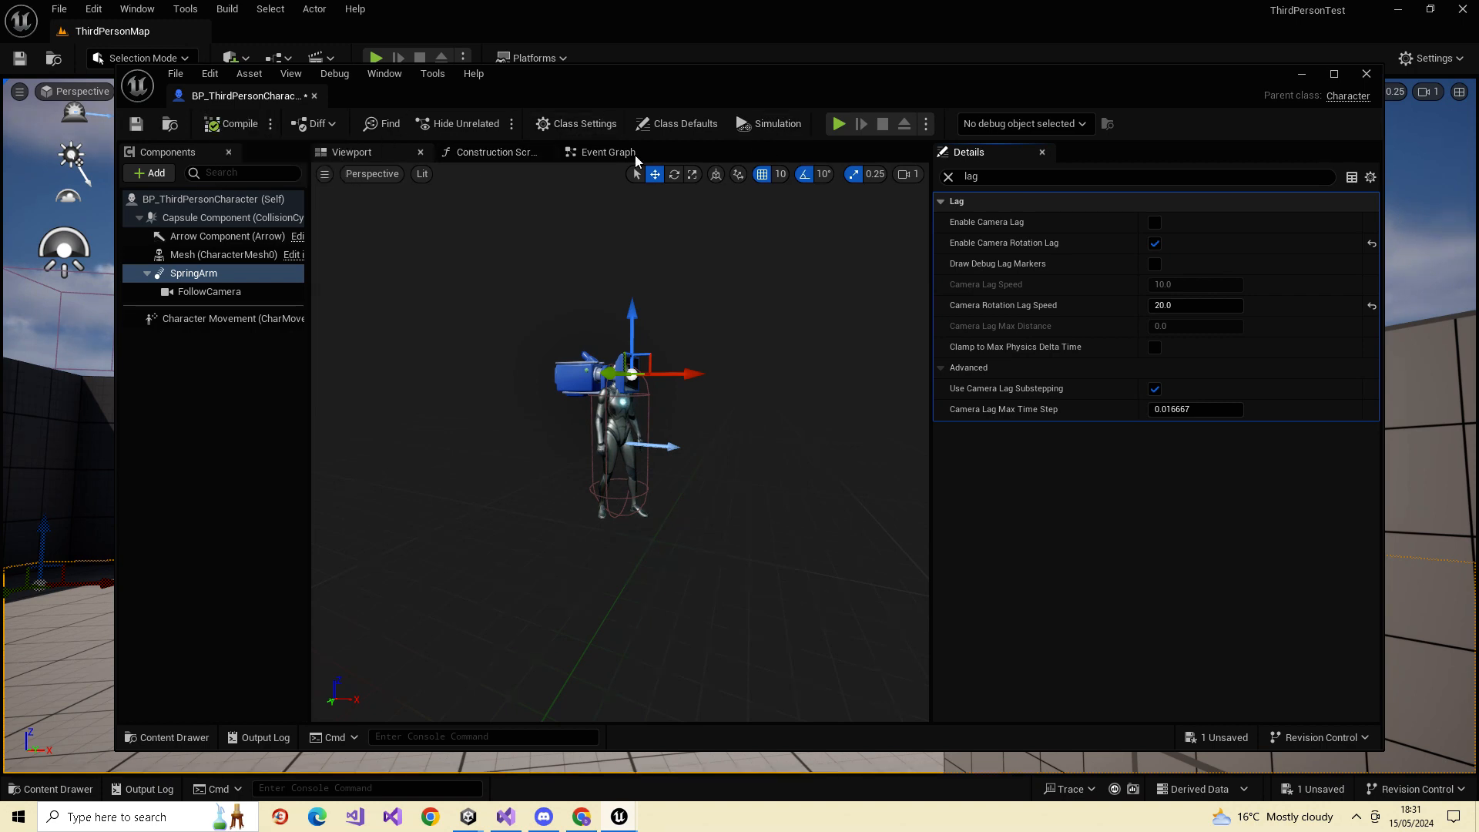
Play-test the level with the camera rotation lag speed of 20, running and turning among the ramps and blue cubes, and stop the session
left_click(839, 124)
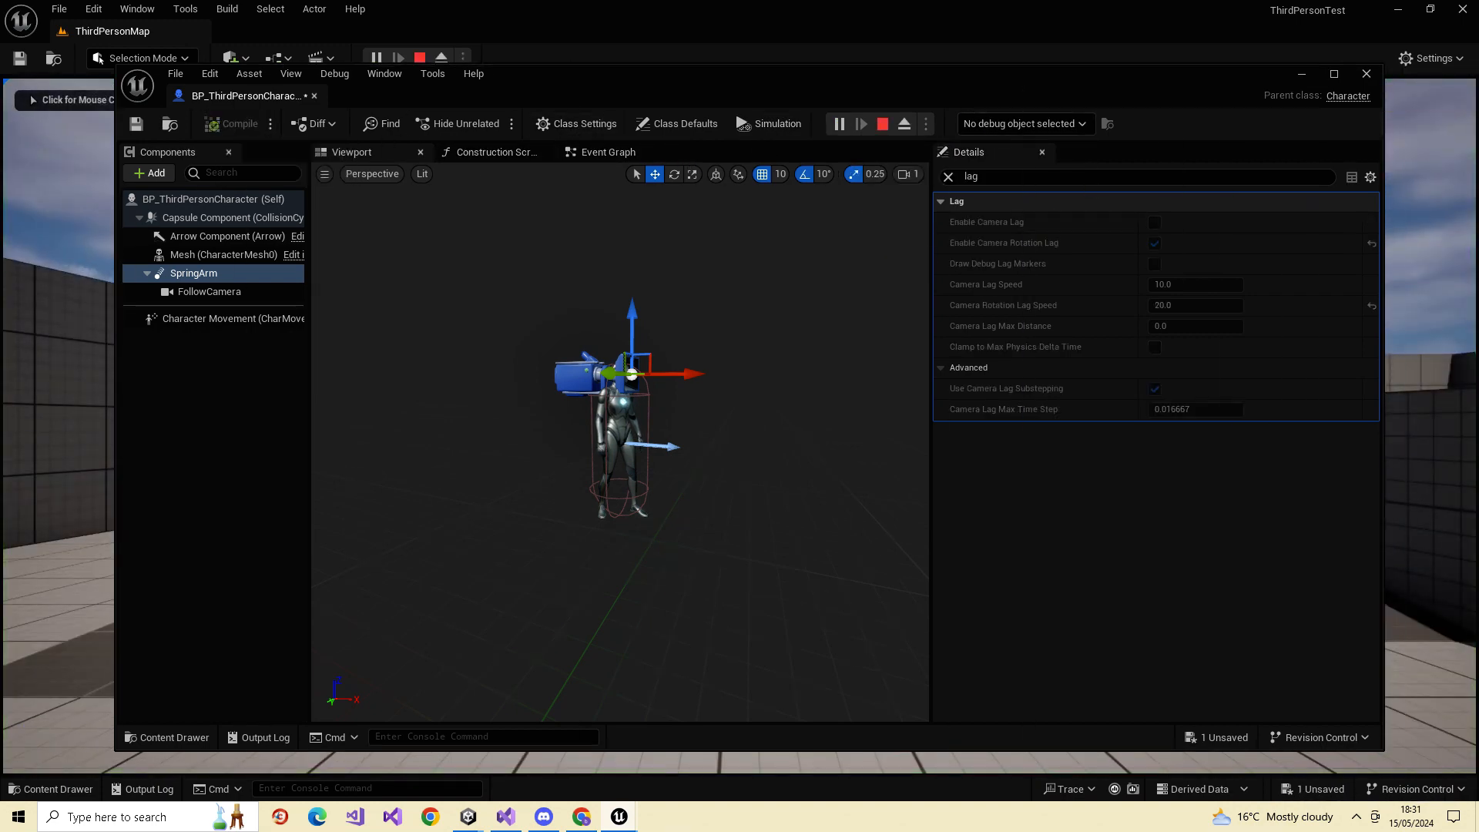
left_click(1302, 74)
left_click(1217, 254)
key("w")
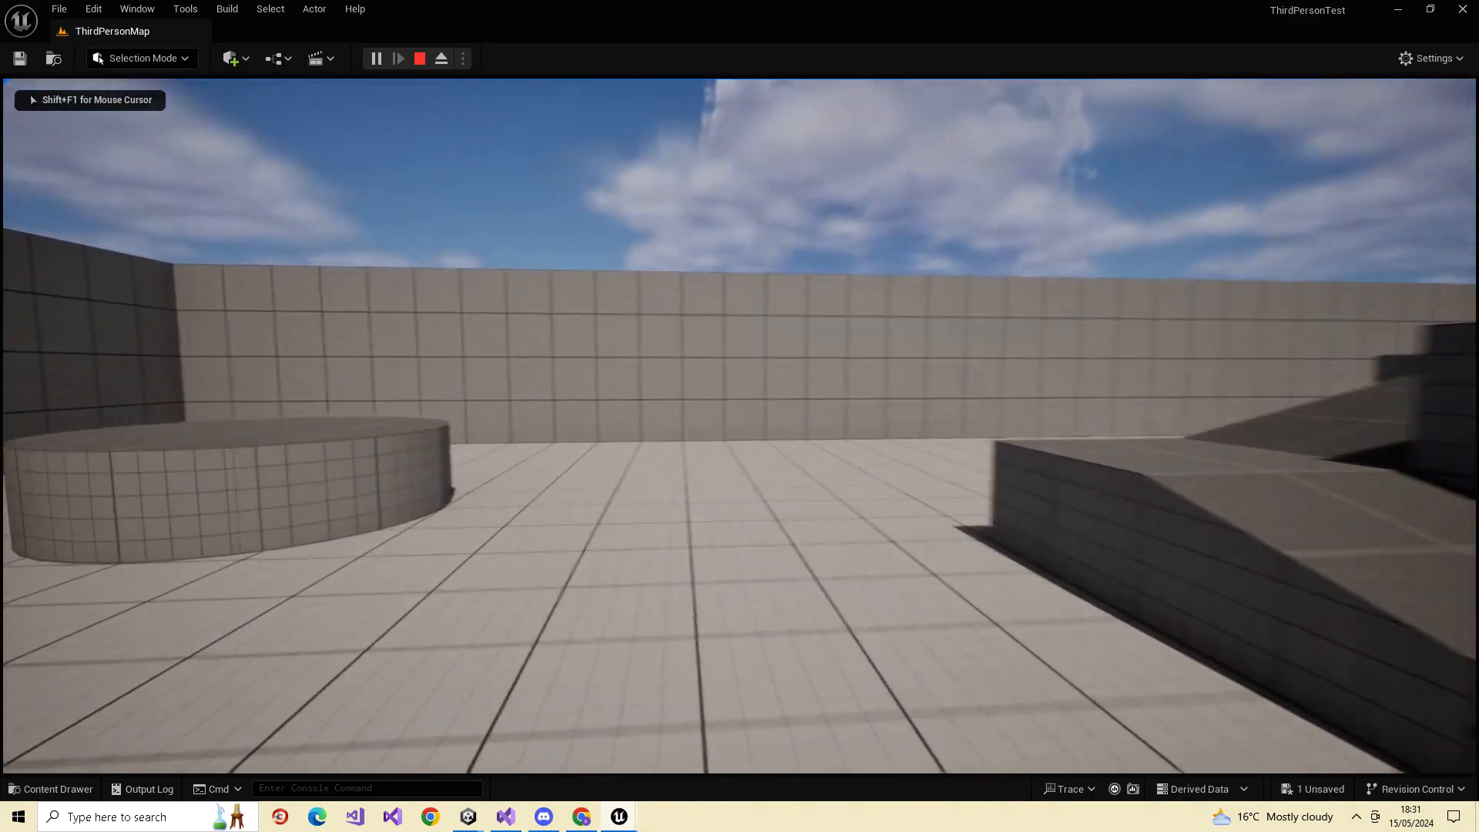
key("w")
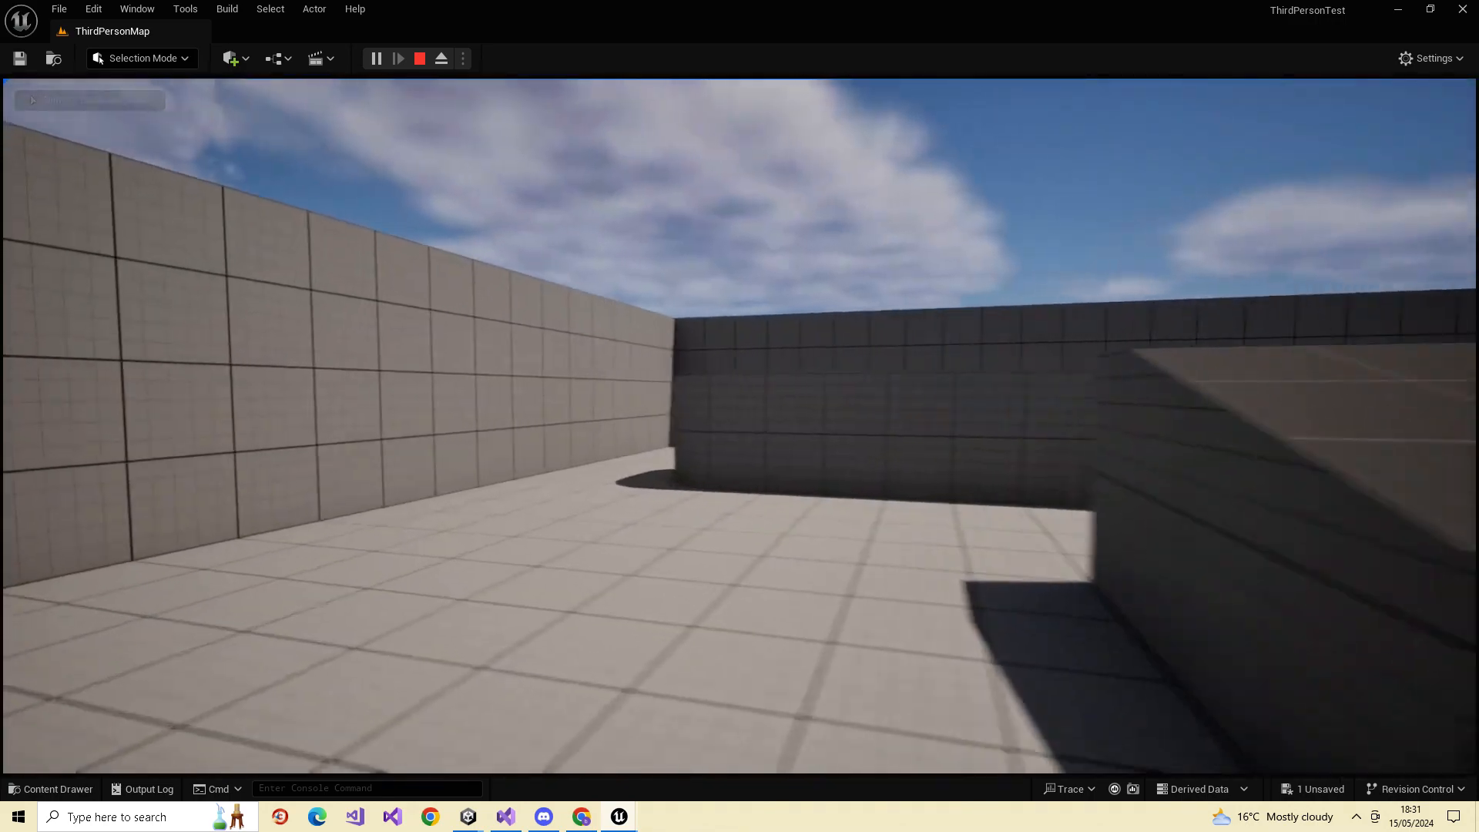
key("w")
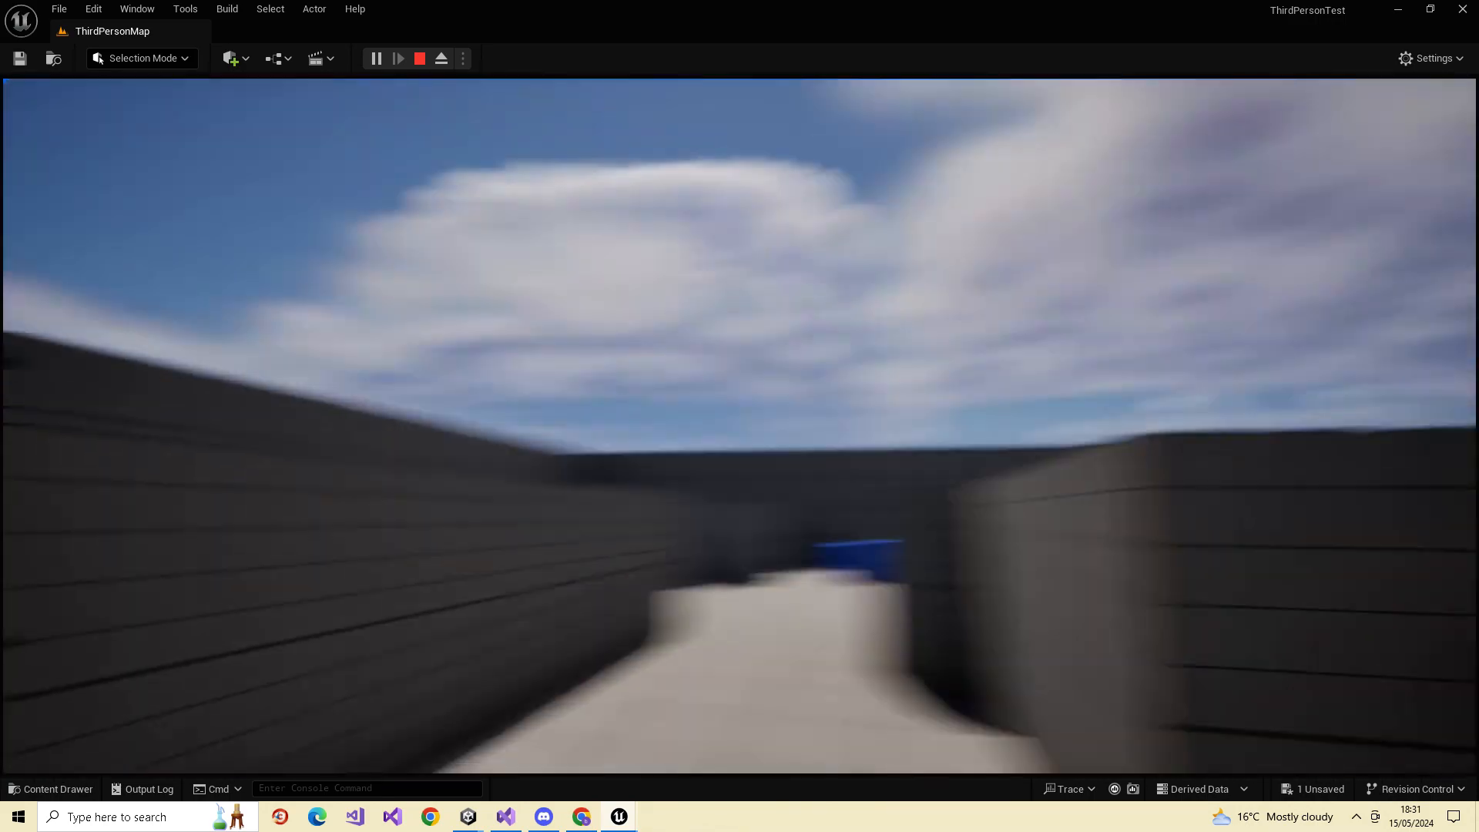
key("w")
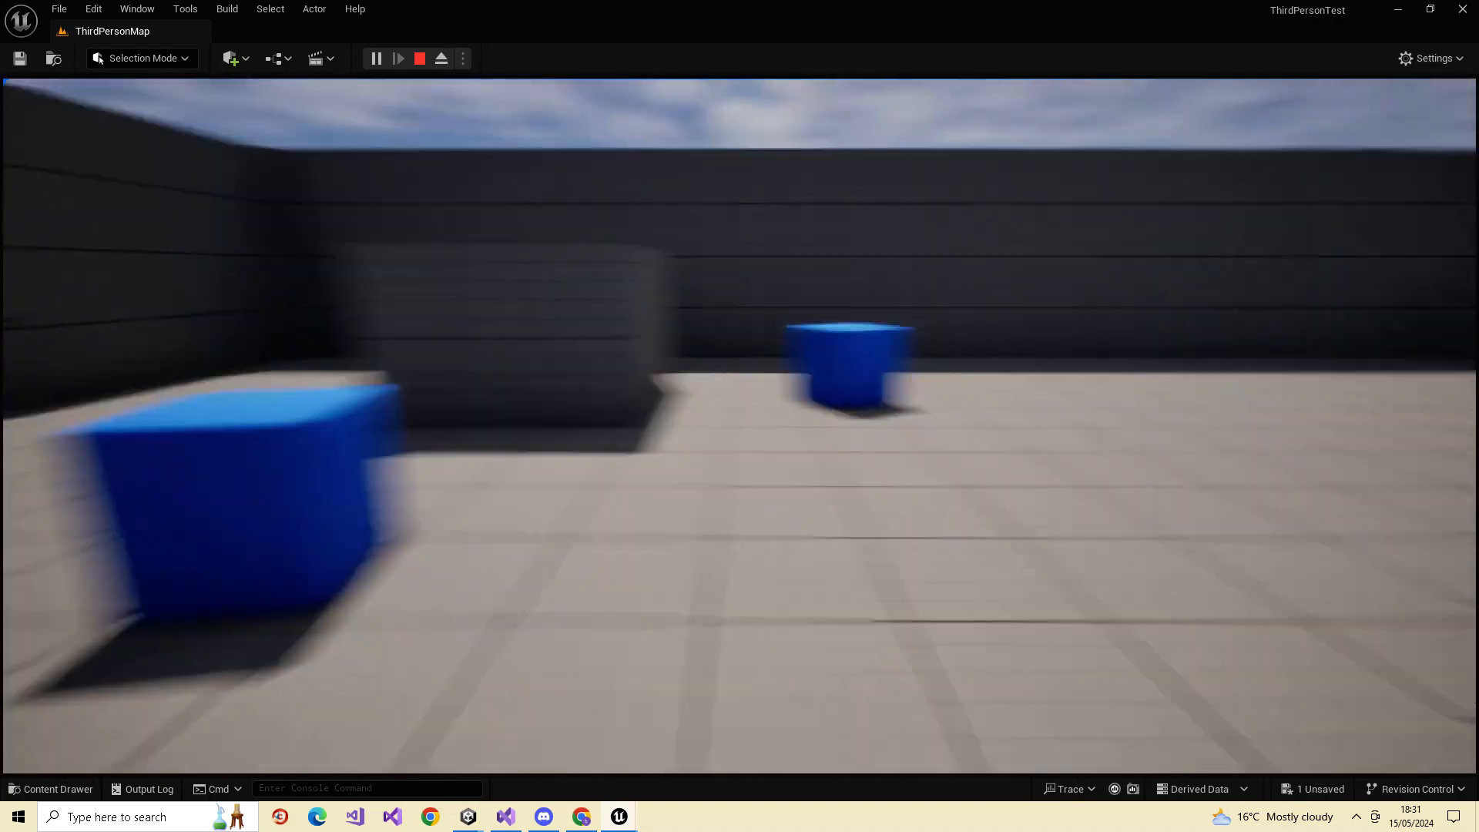
key("w")
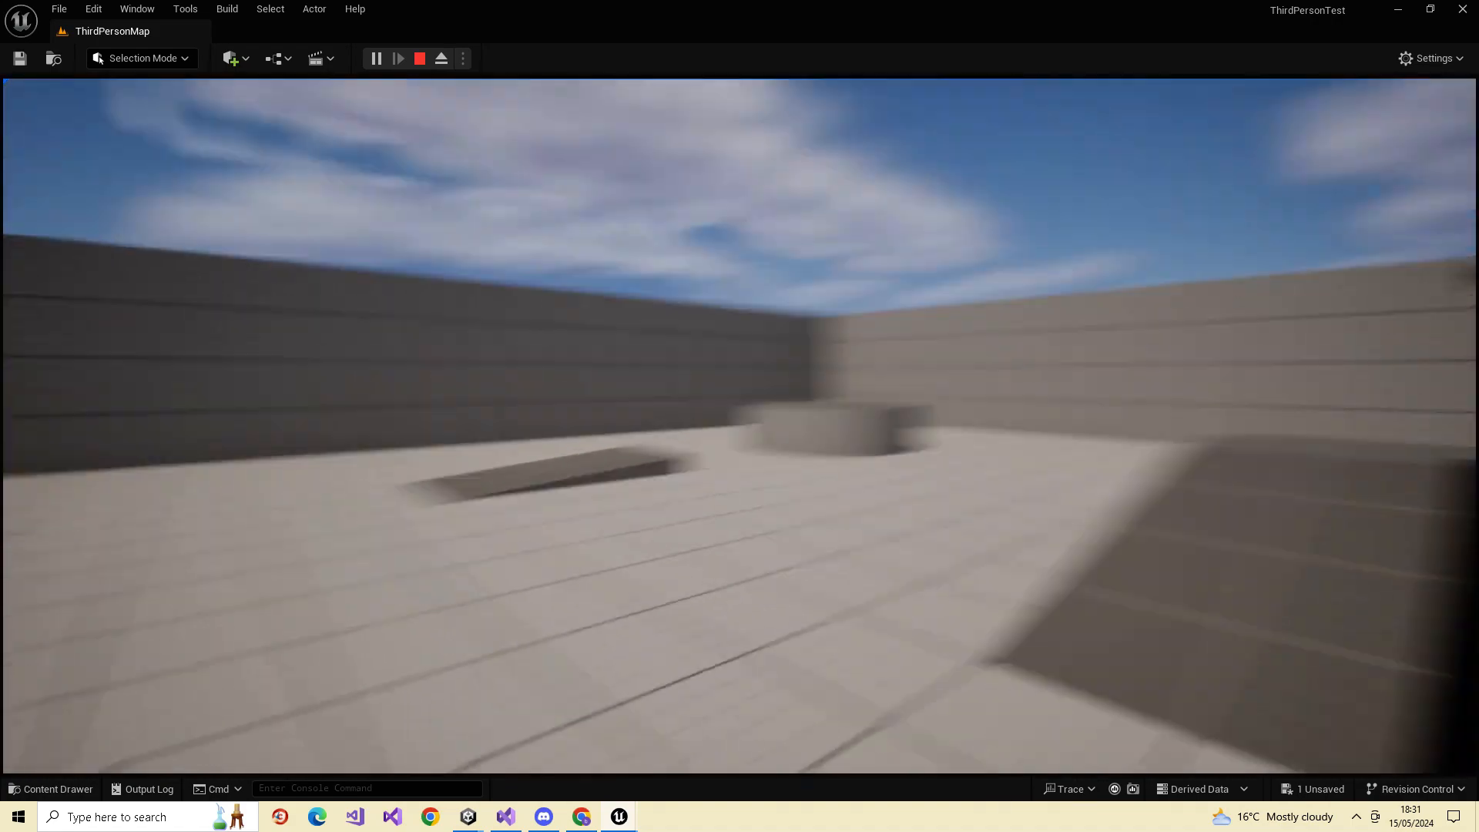
key("w")
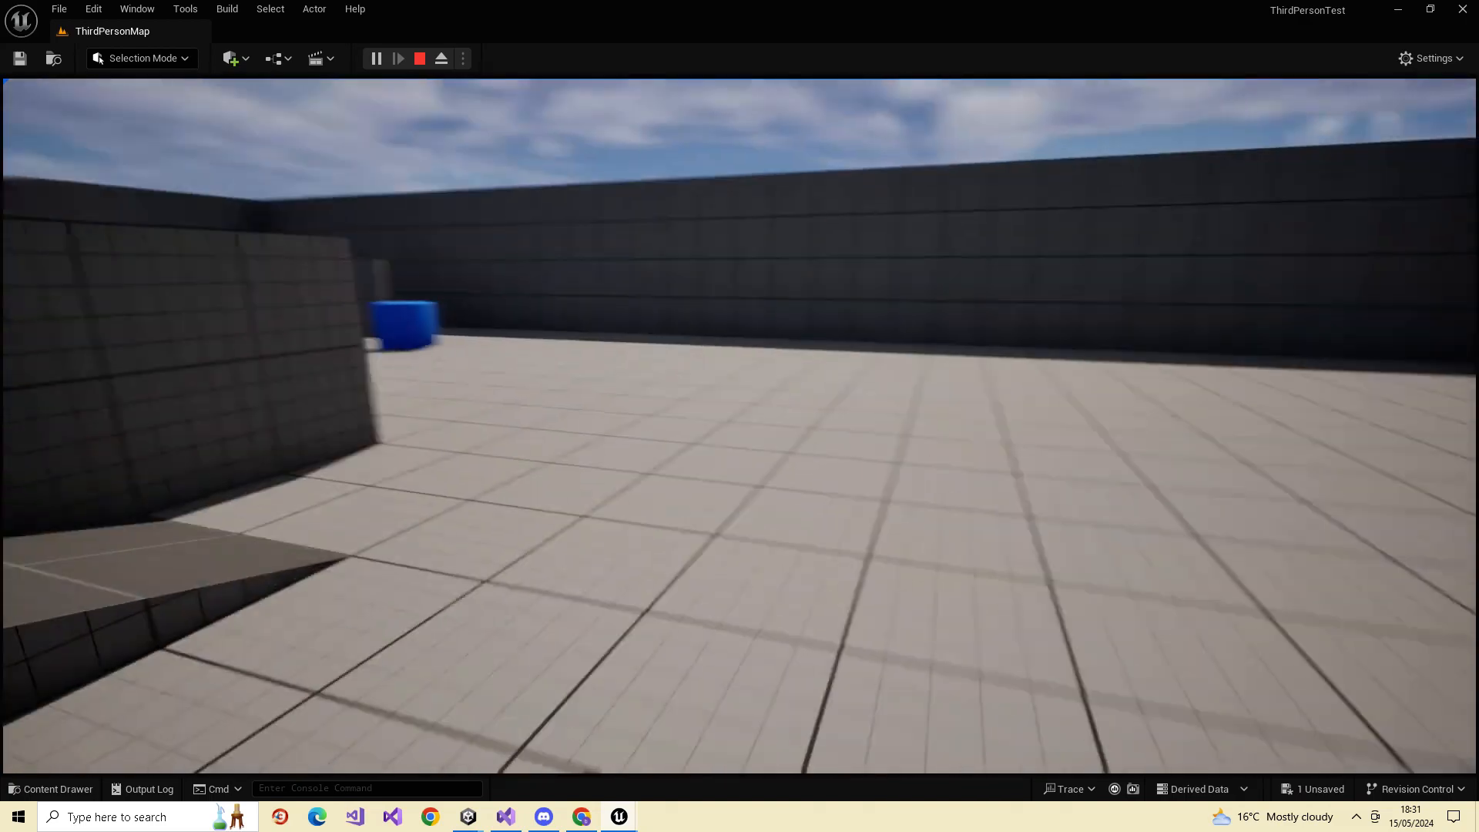
key("w")
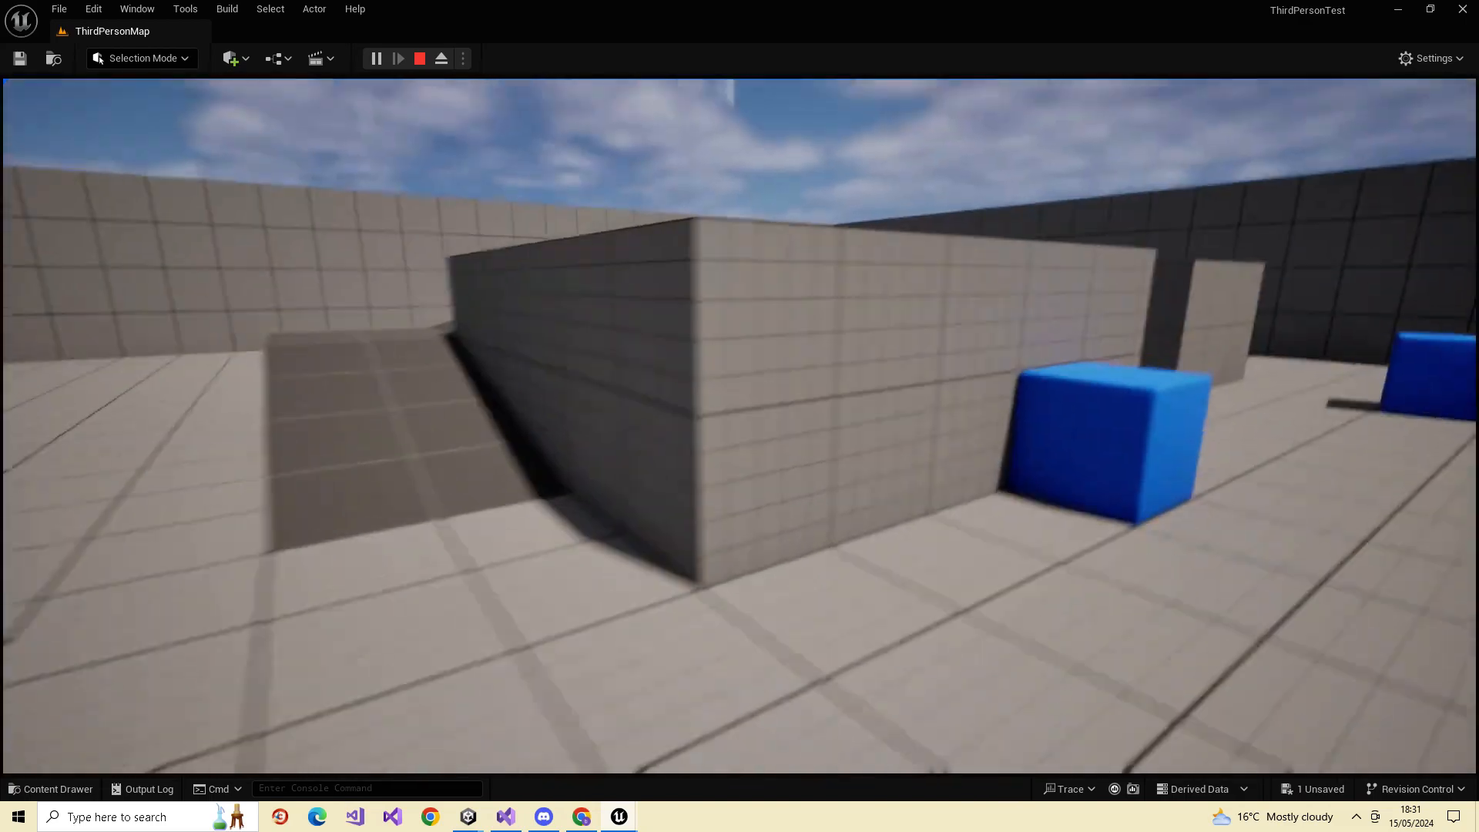
key("w")
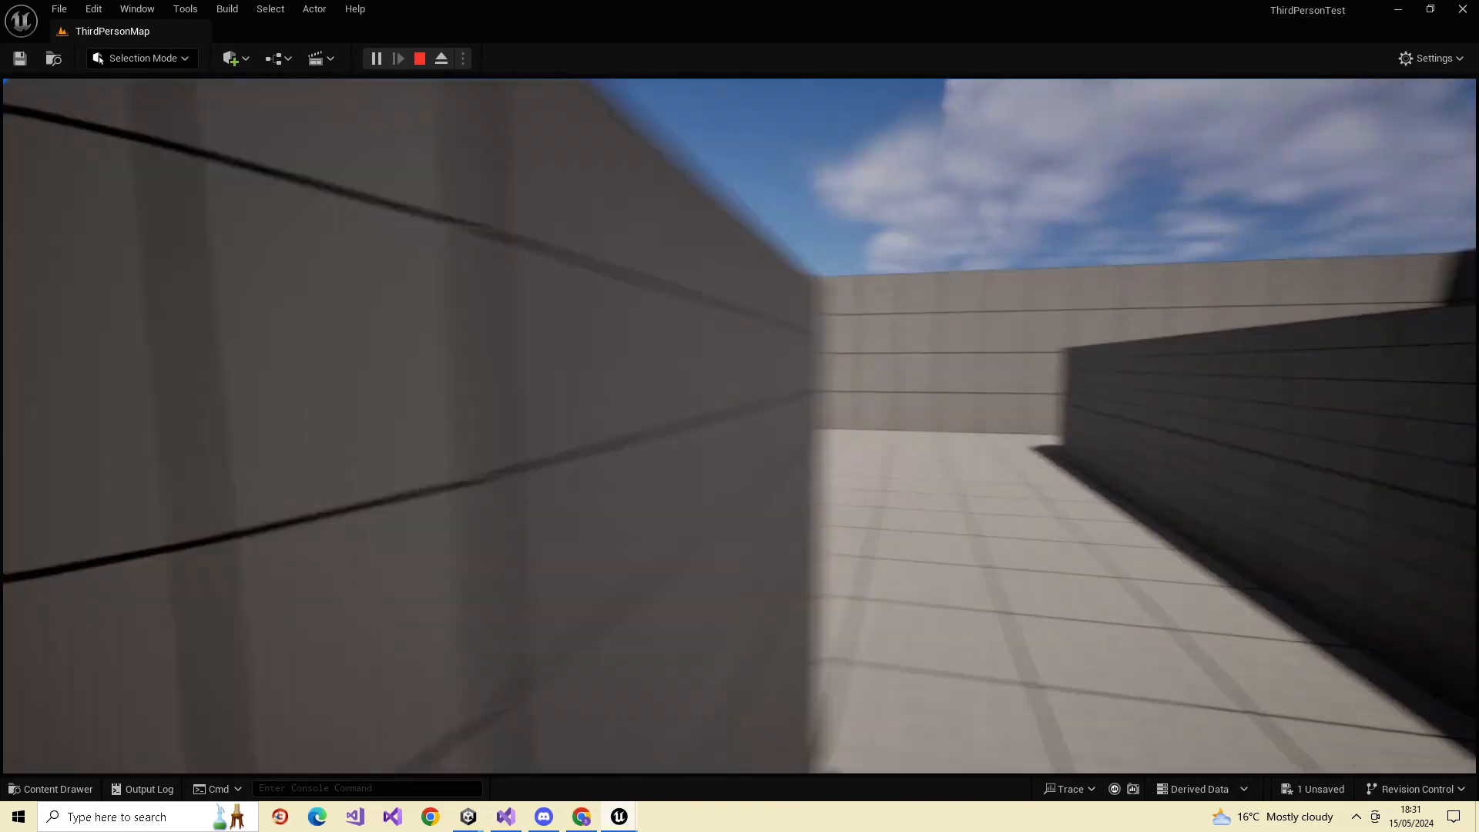
key("w")
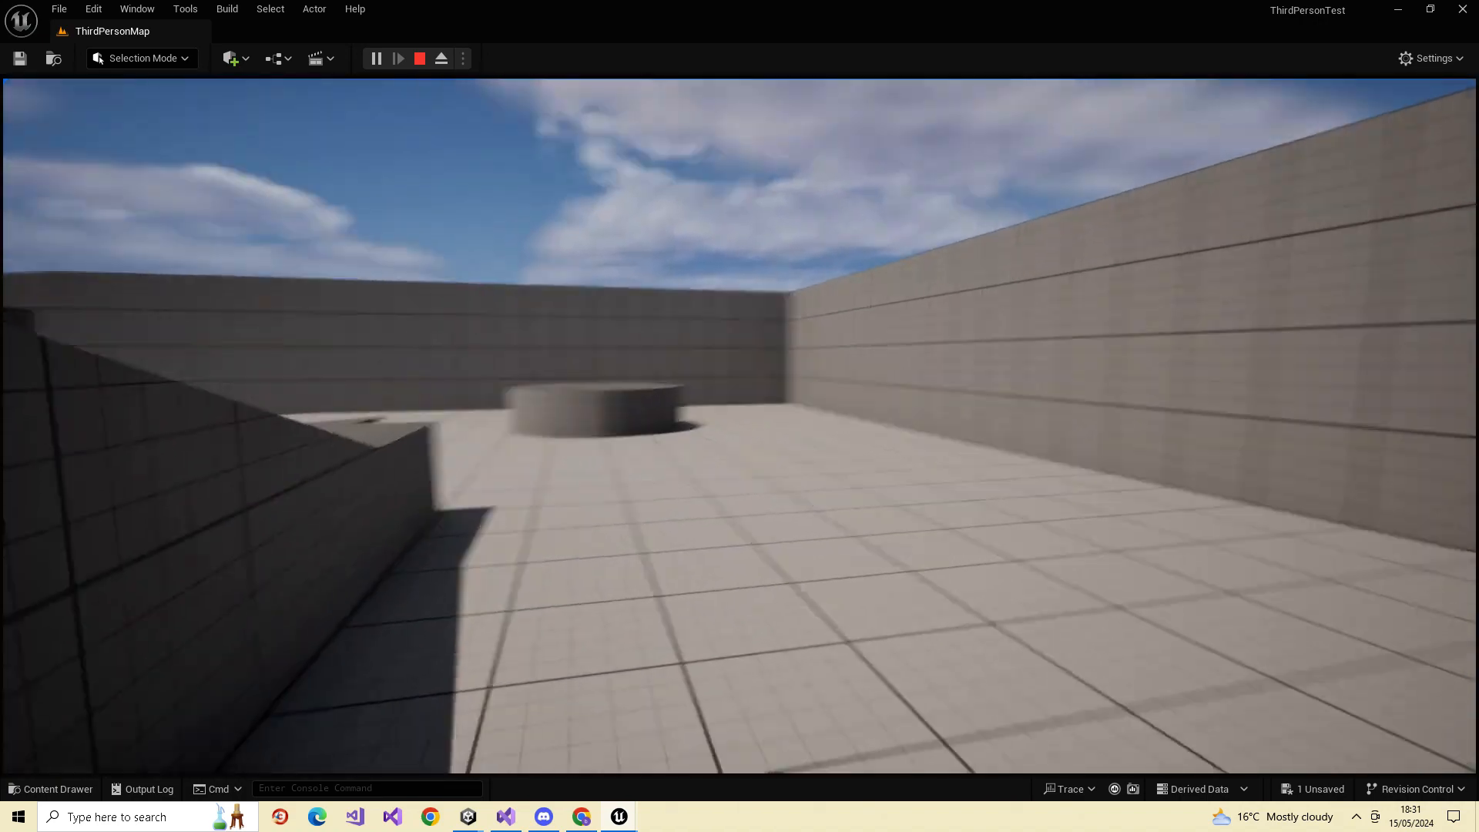
key("w")
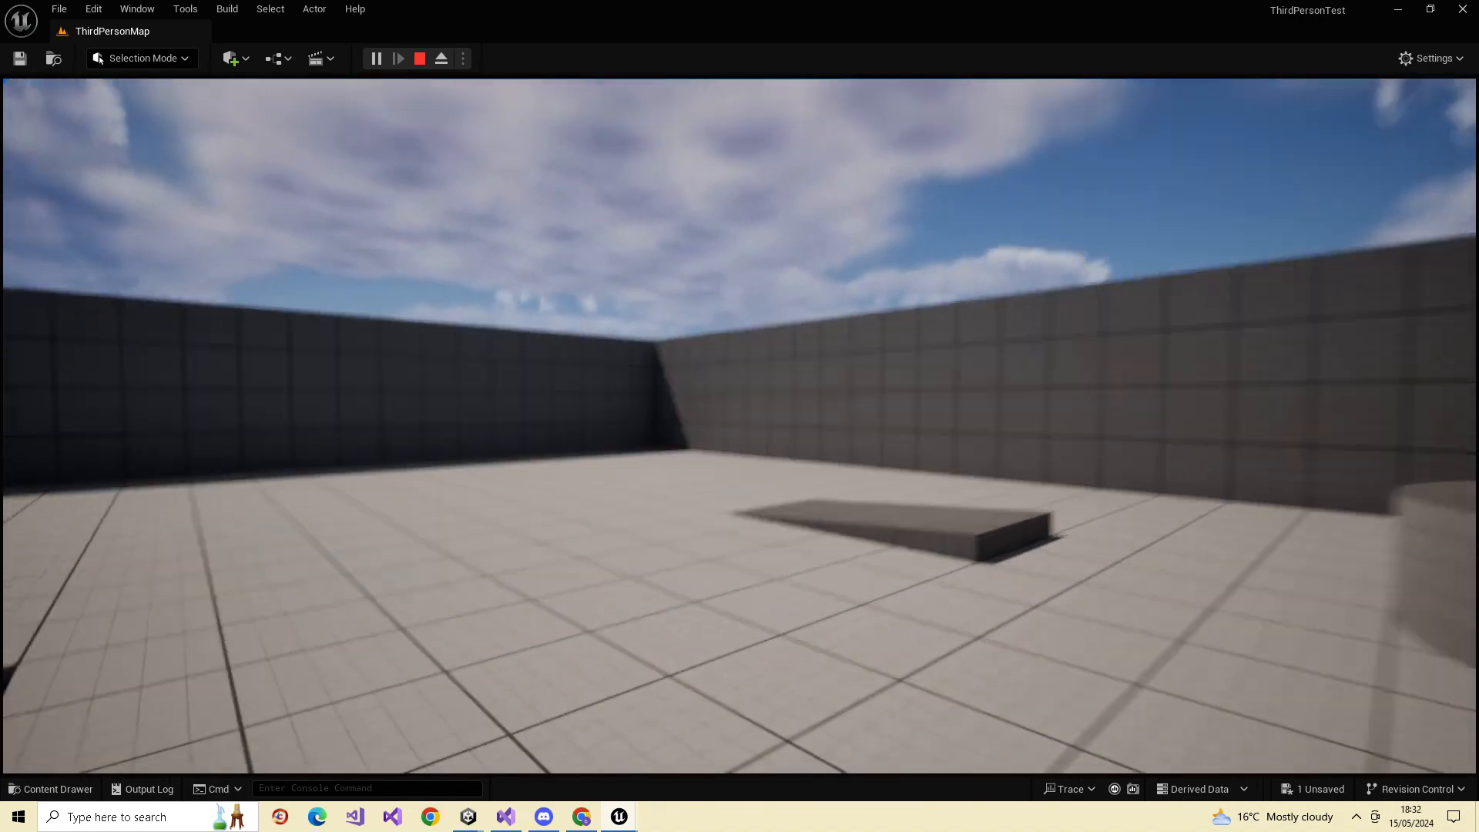
key("Escape")
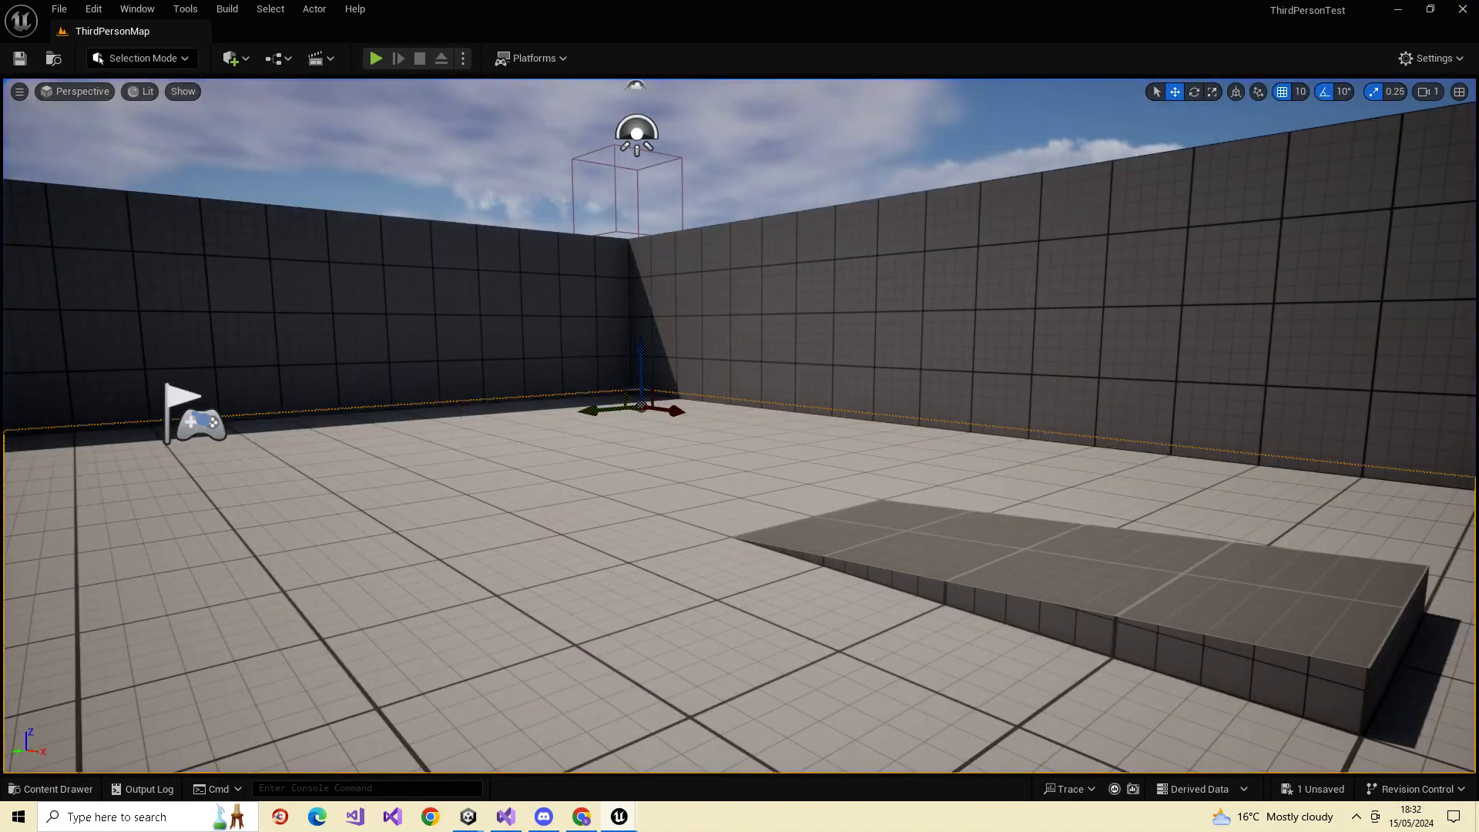
Review the character root's unfiltered details and the SpringArm's camera settings, filtering the SpringArm's details for "lag"
left_click_drag(1478, 99, 509, 66)
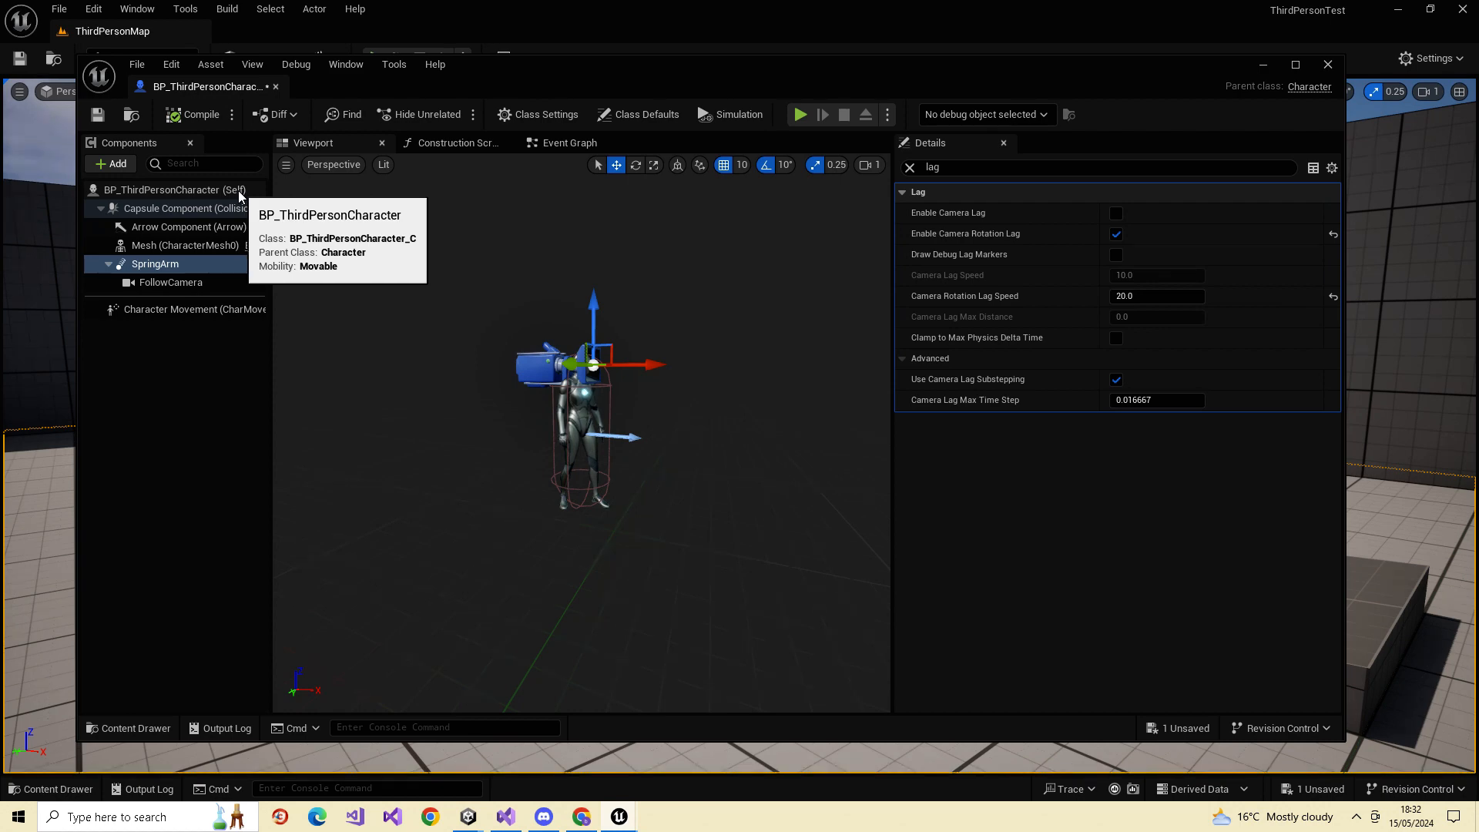
left_click(211, 197)
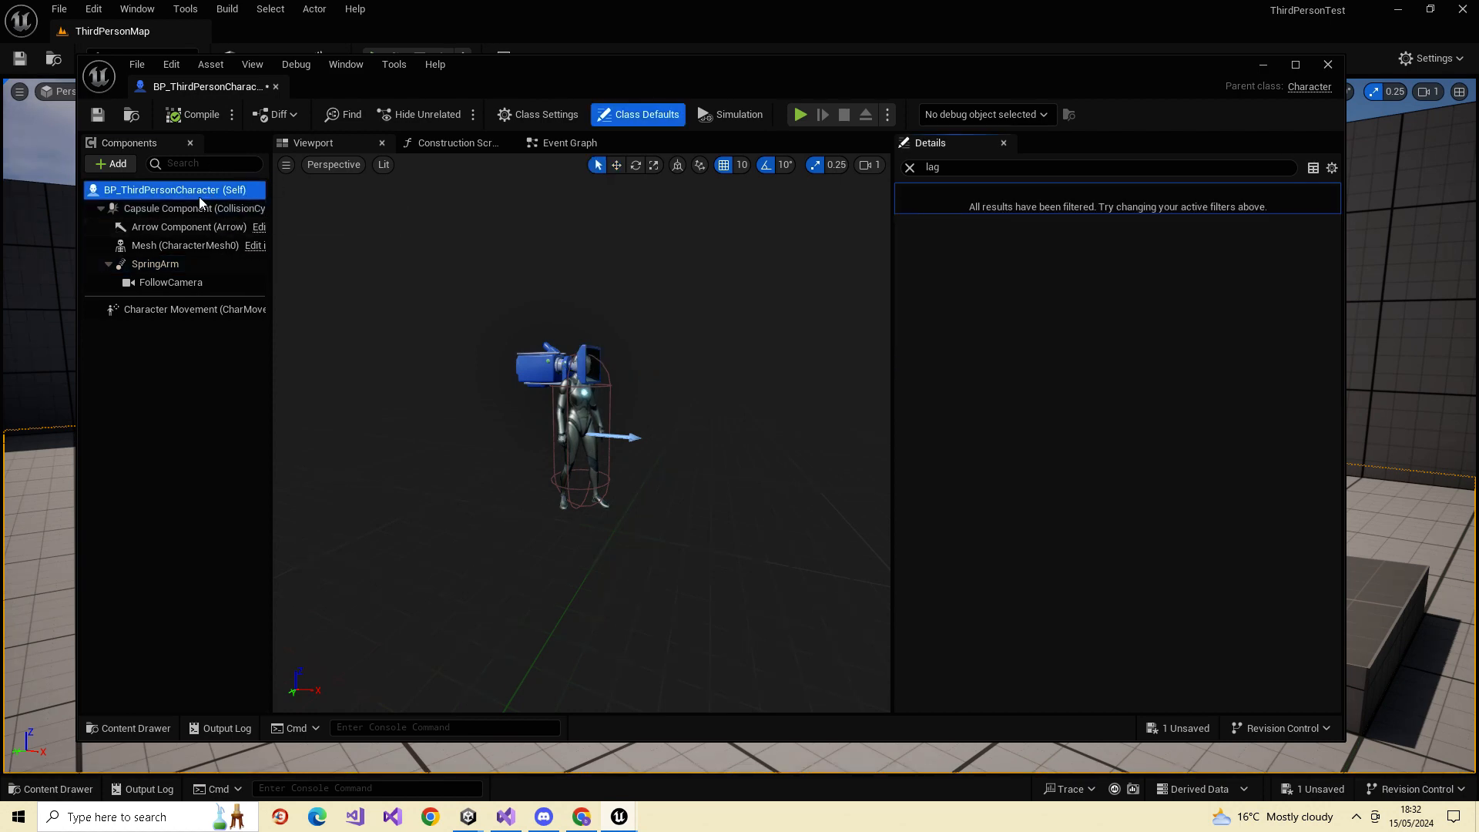
left_click(910, 167)
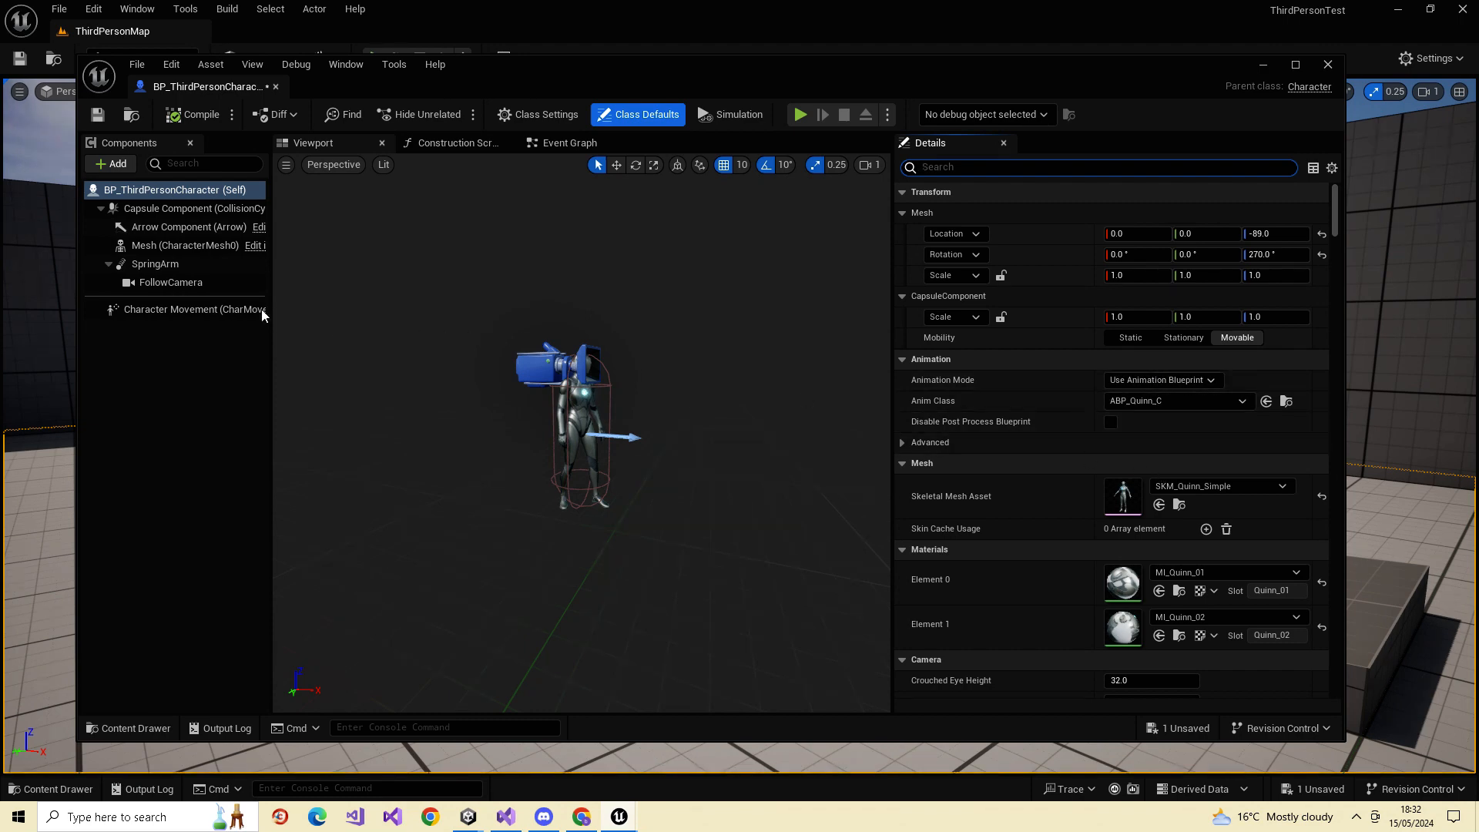
left_click(176, 264)
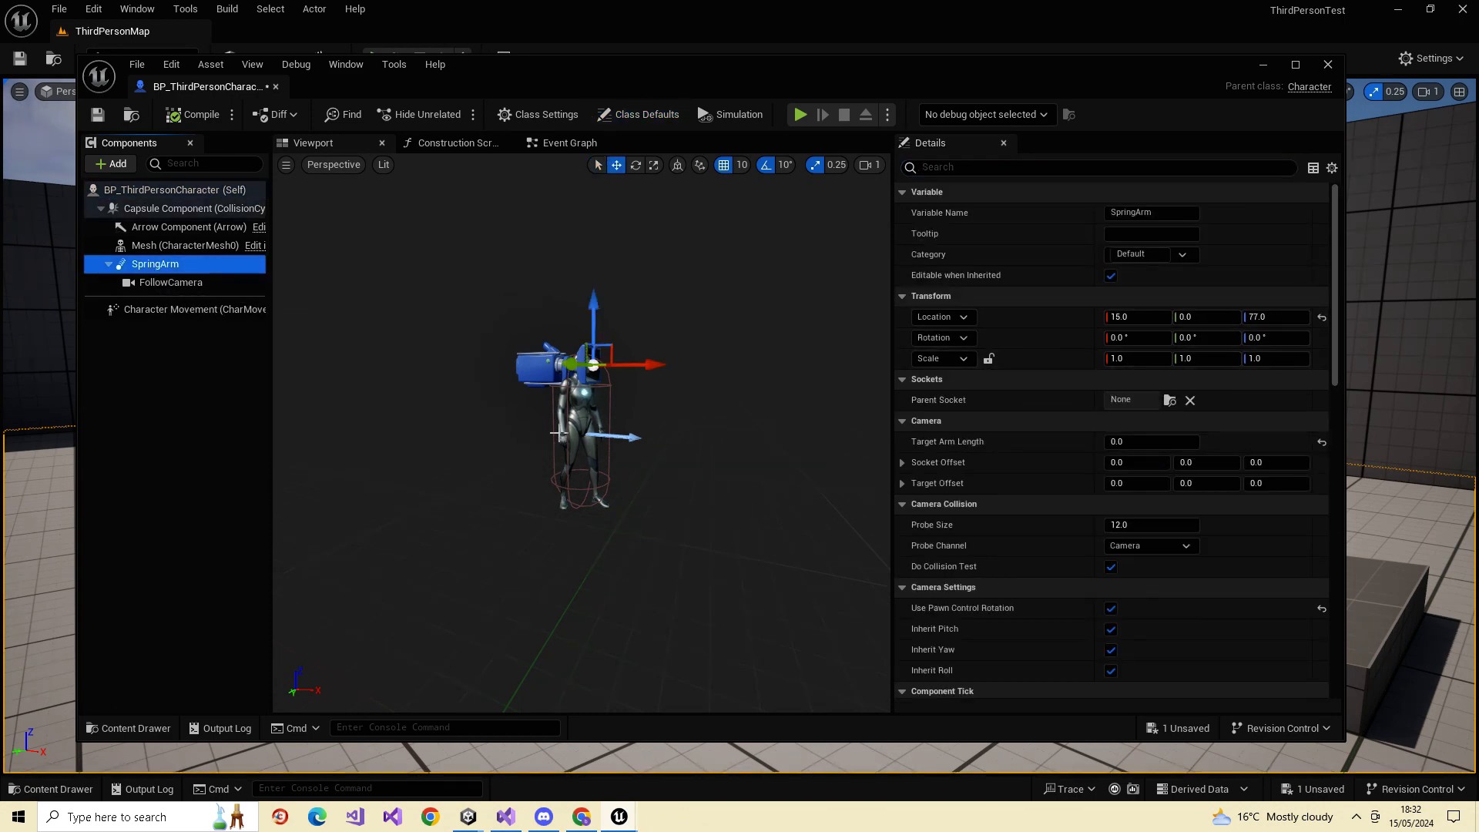
right_click_drag(556, 495, 628, 495)
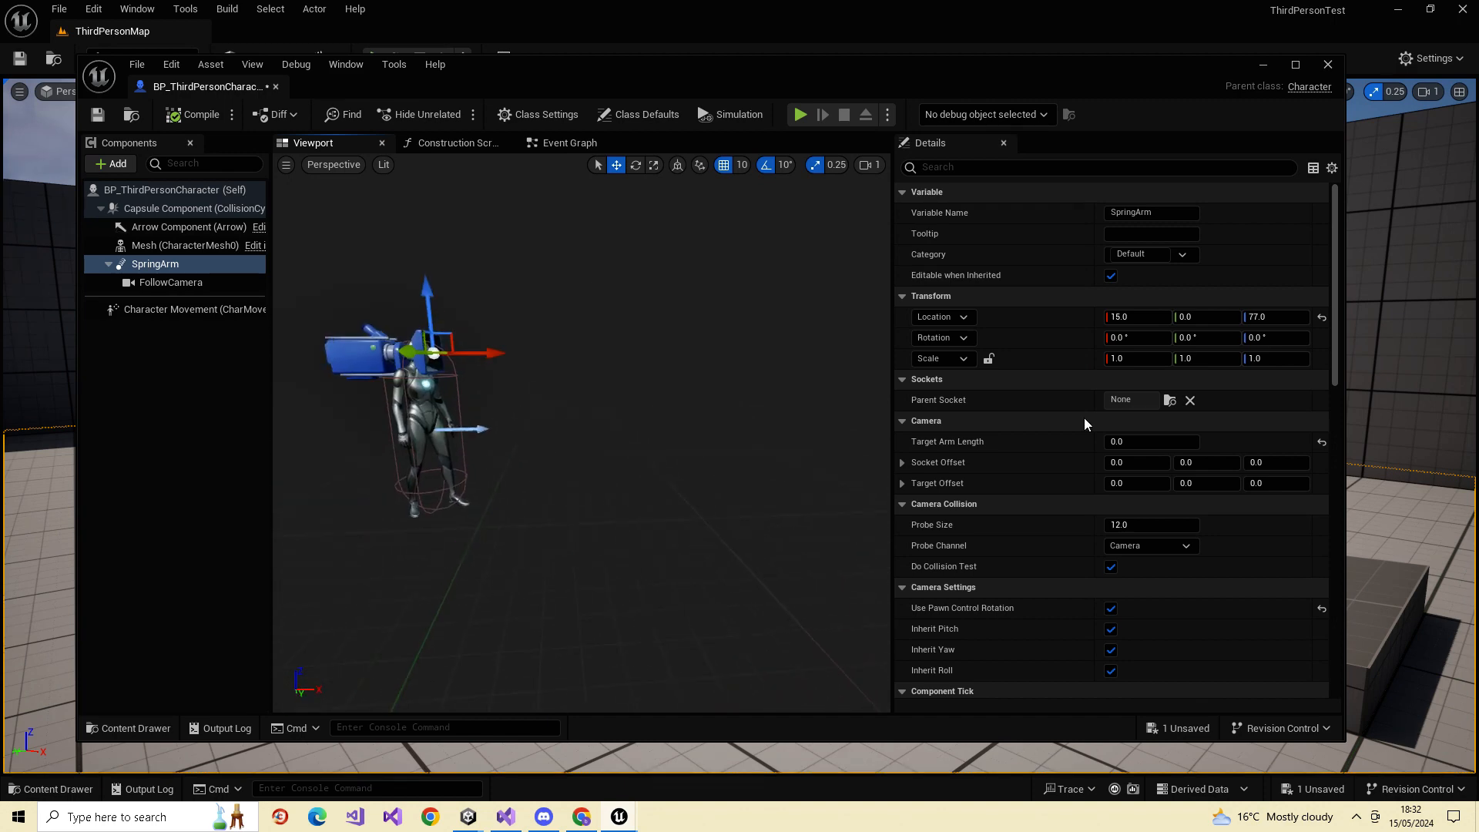
scroll(1071, 494, "down", 3)
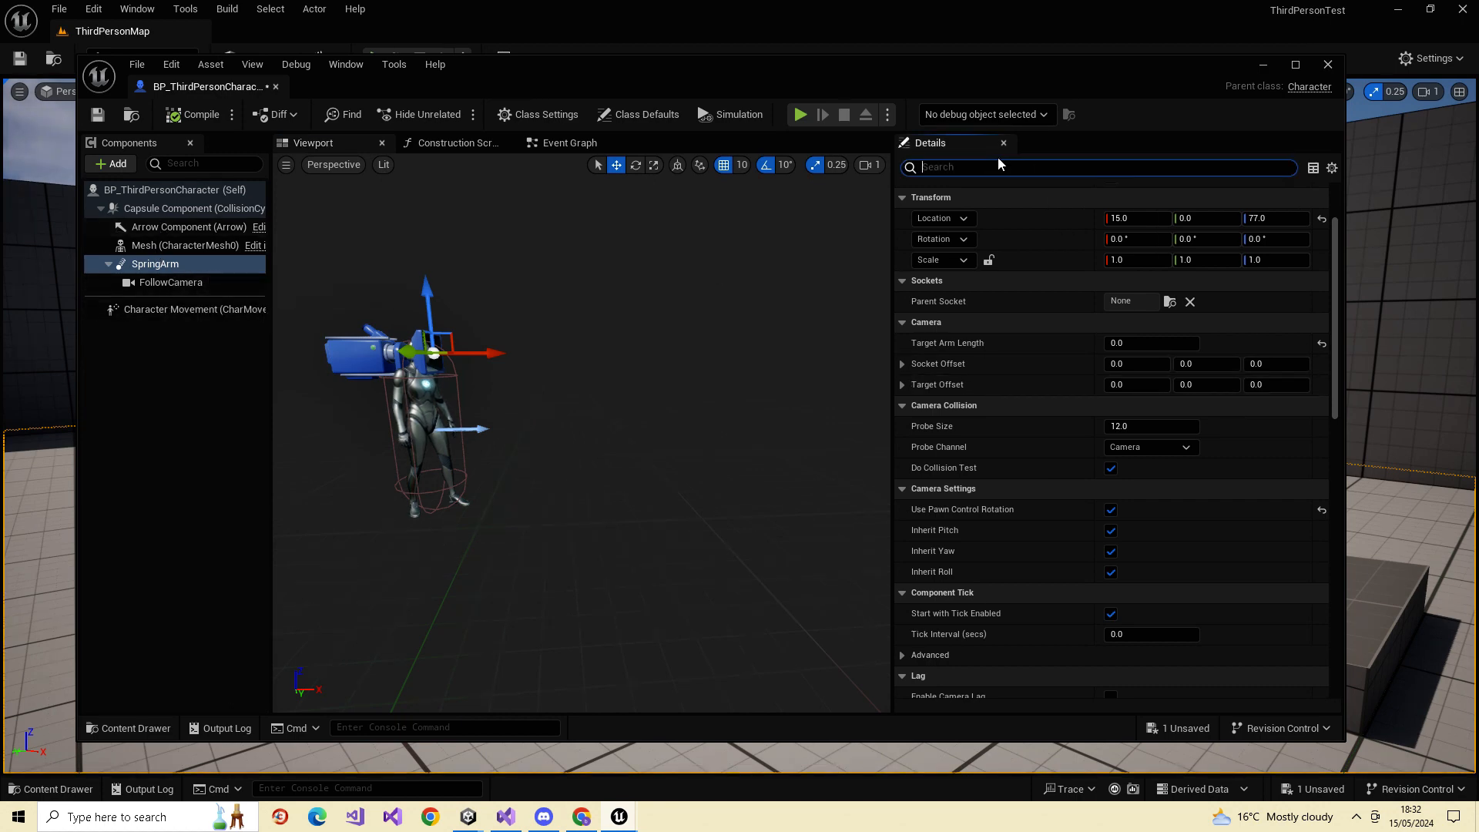
type("lag")
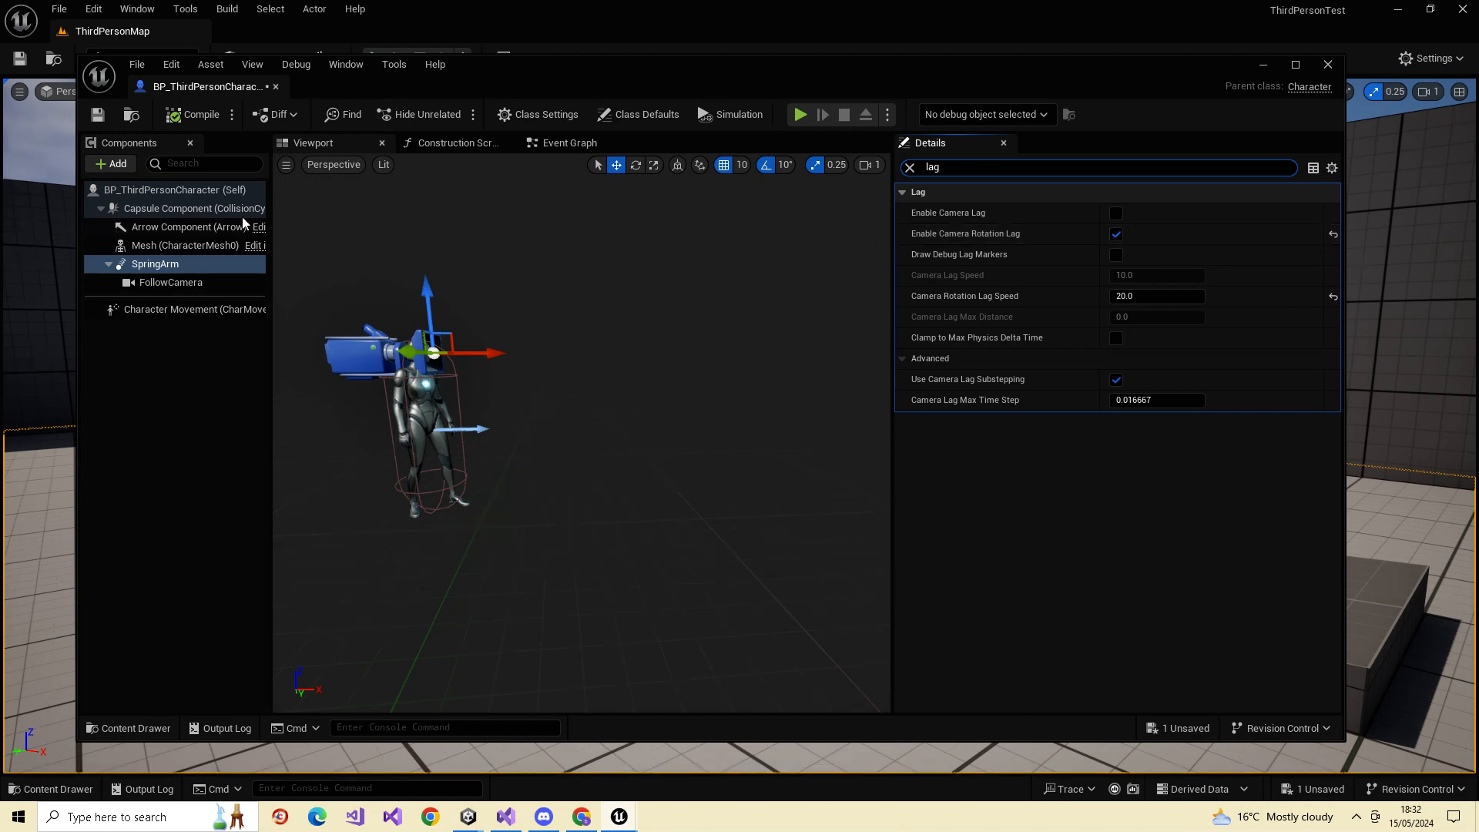
Filter the BP_ThirdPersonCharacter root's details for "yaw" to review the controller rotation option, and close the blueprint editor
left_click(214, 191)
left_click(943, 171)
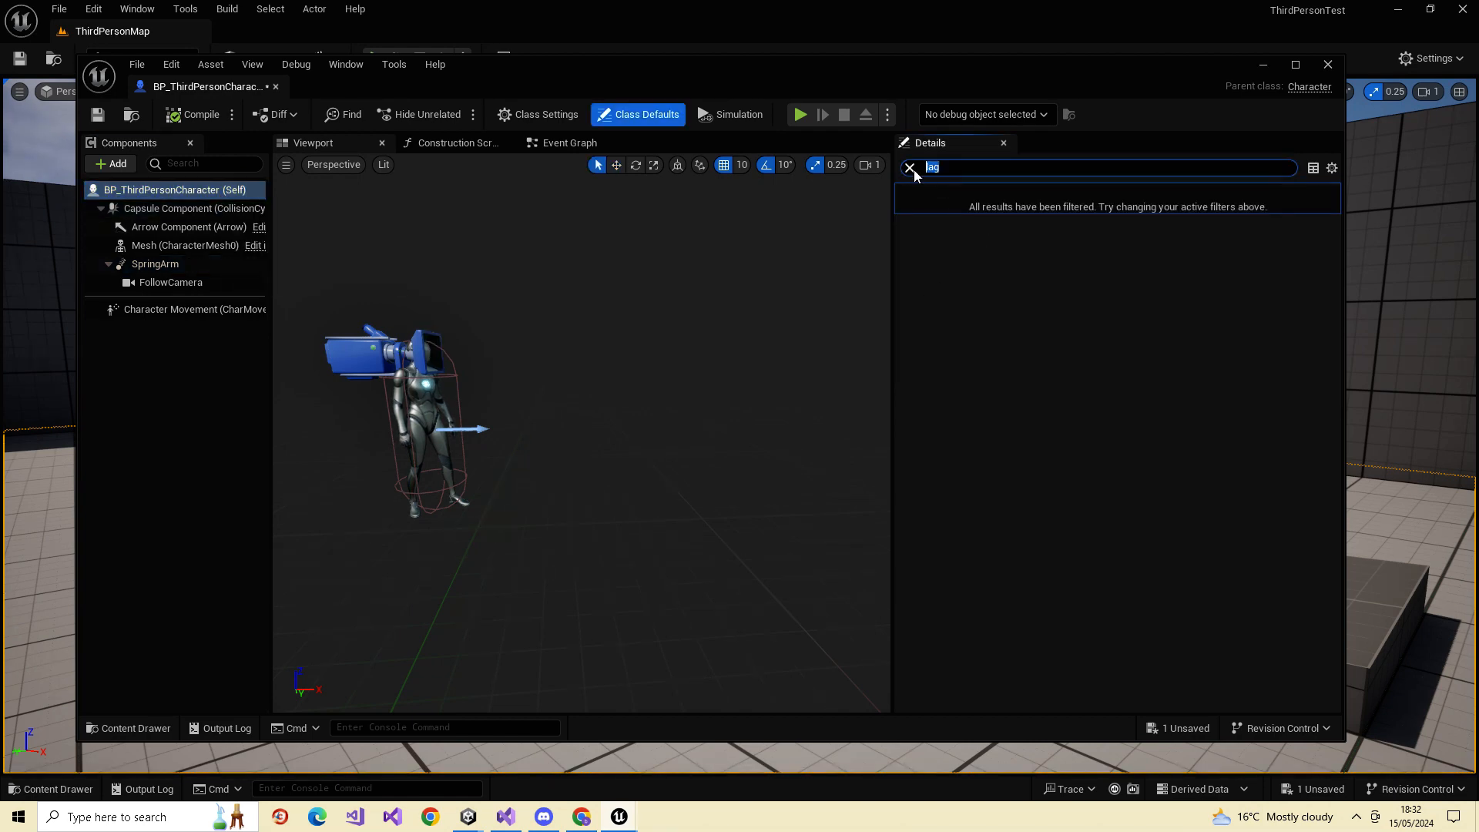
type("yaw")
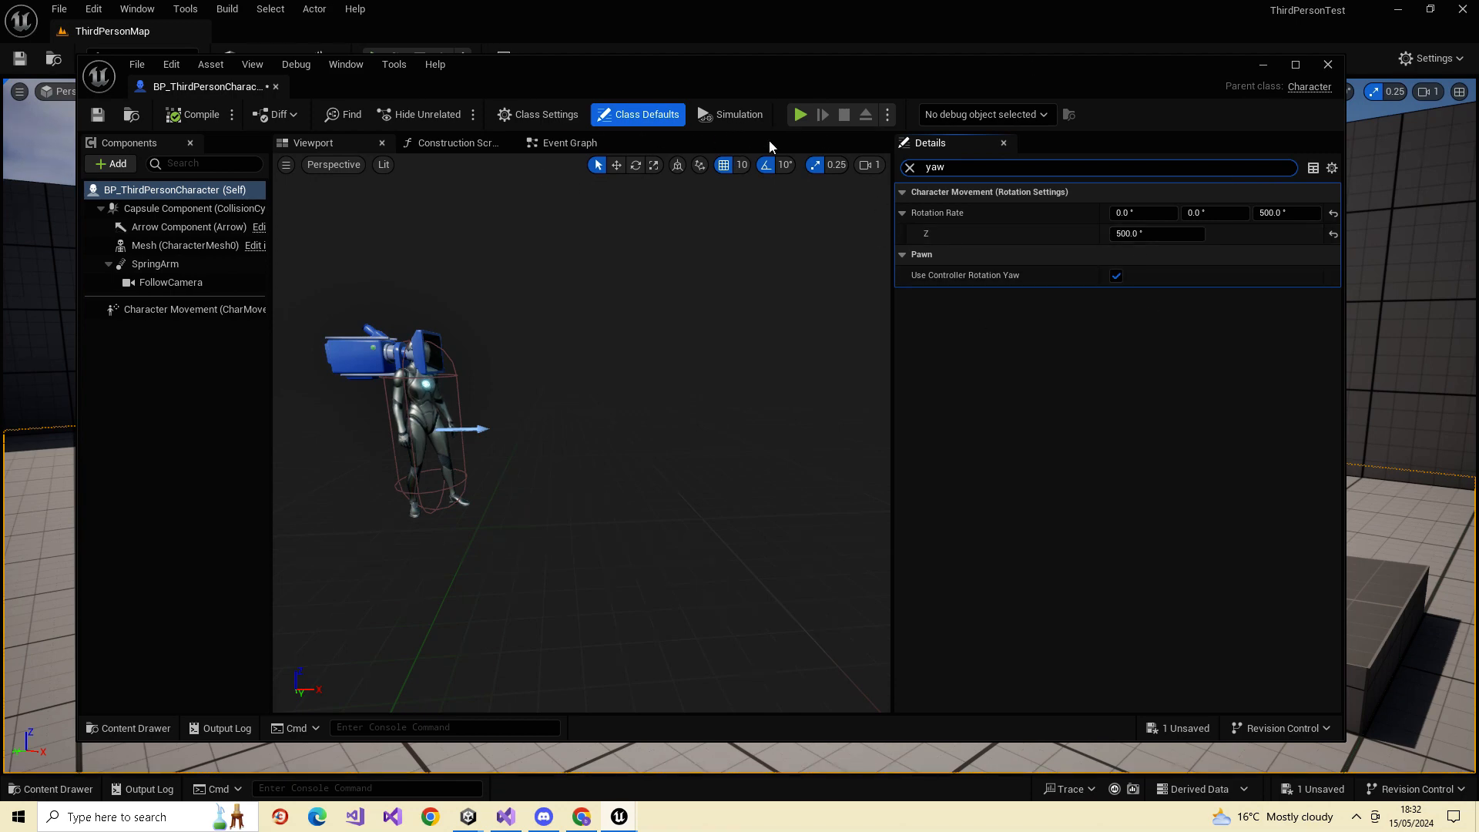
left_click(1328, 65)
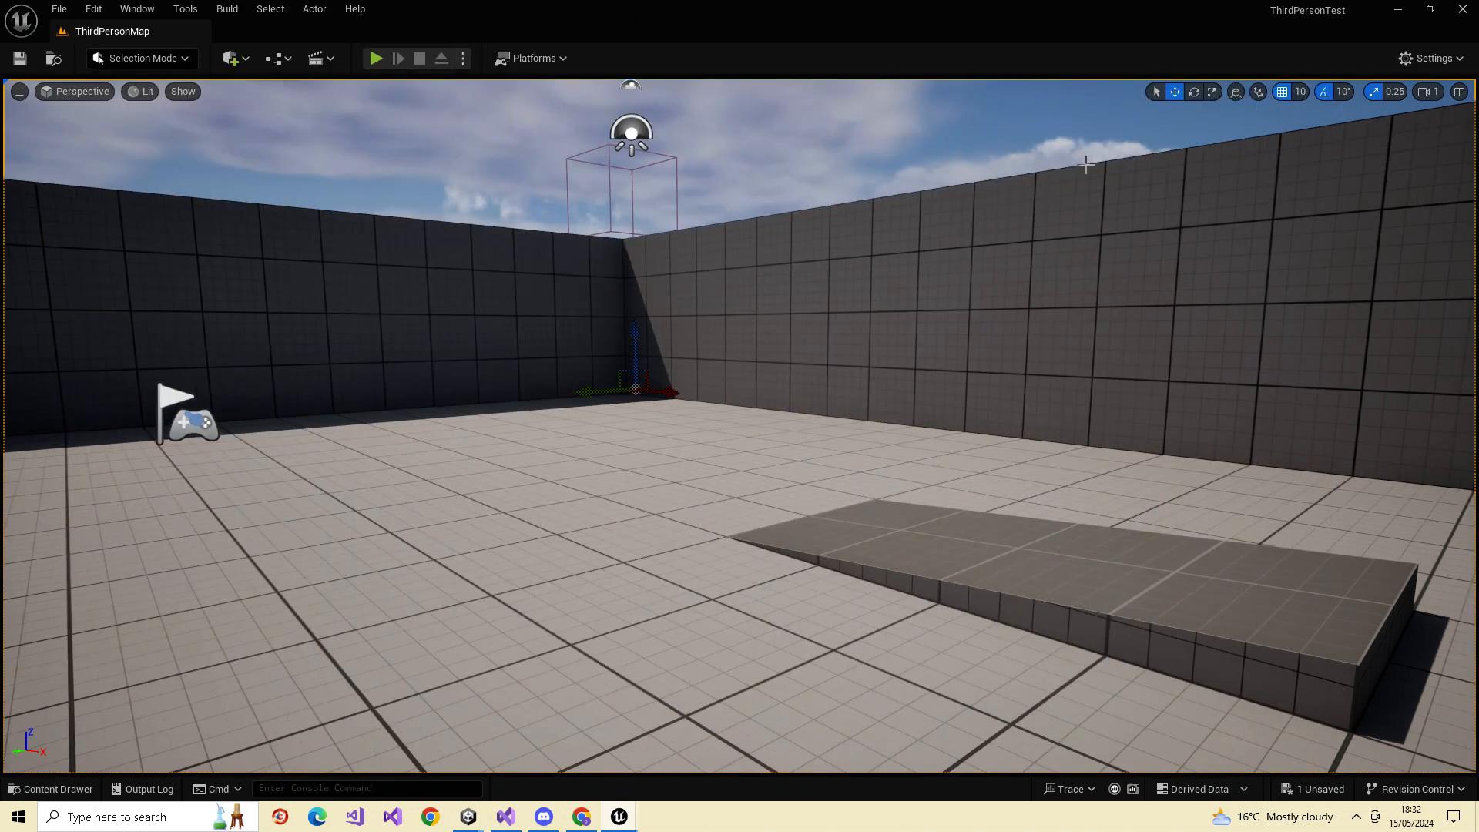